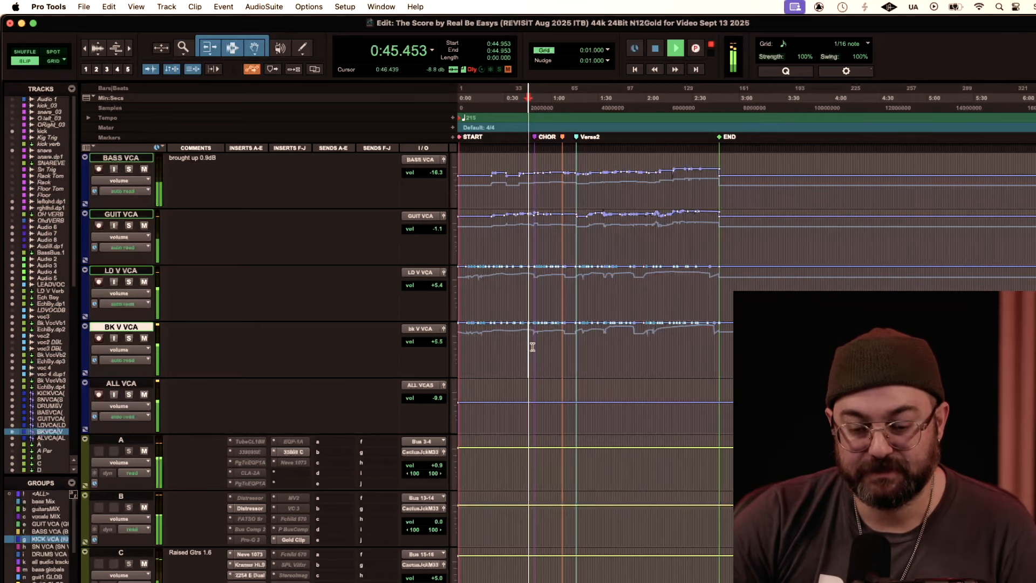
Step: Solo the lead and backing vocal VCAs and listen to the vocals through the start of the chorus
{"action": "left_click", "coordinate": [129, 338]}
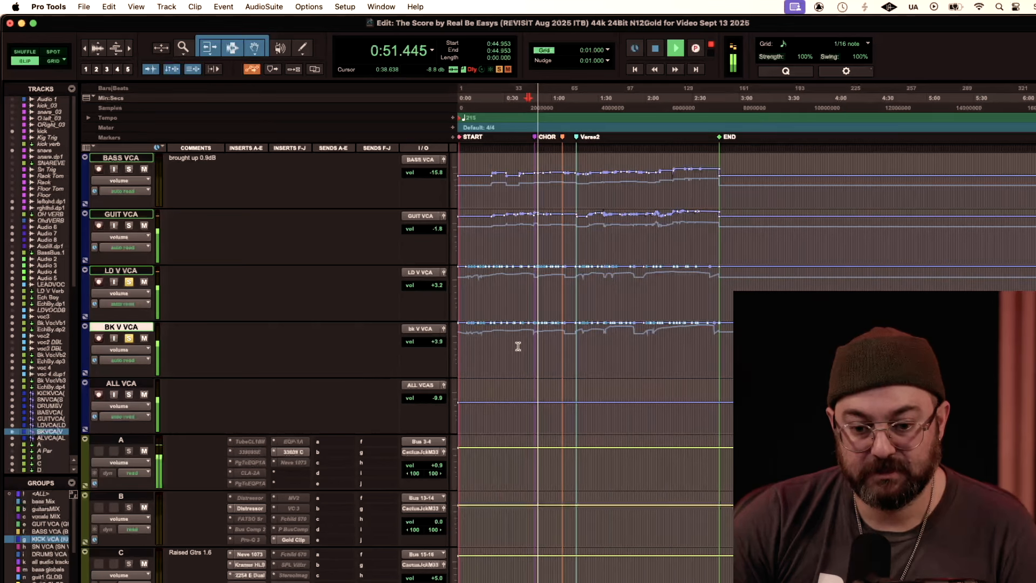
{"action": "scroll", "coordinate": [523, 348], "scroll_direction": "up", "scroll_amount": 5}
{"action": "scroll", "coordinate": [524, 350], "scroll_direction": "up", "scroll_amount": 5}
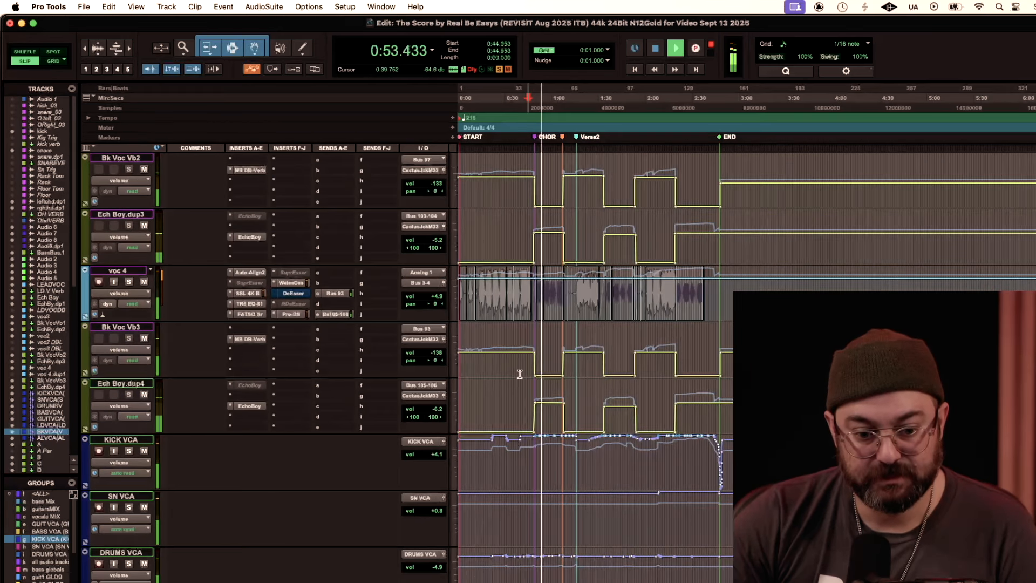
{"action": "key", "text": "space"}
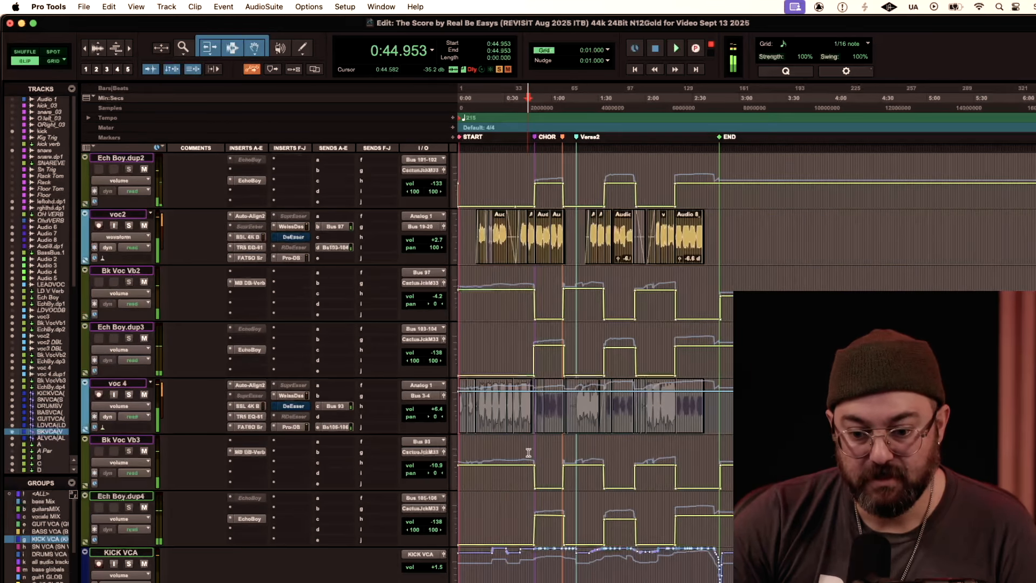
Step: Examine the volume automation on the backing vocal reverb and echo return tracks just before the chorus
{"action": "left_click", "coordinate": [517, 525]}
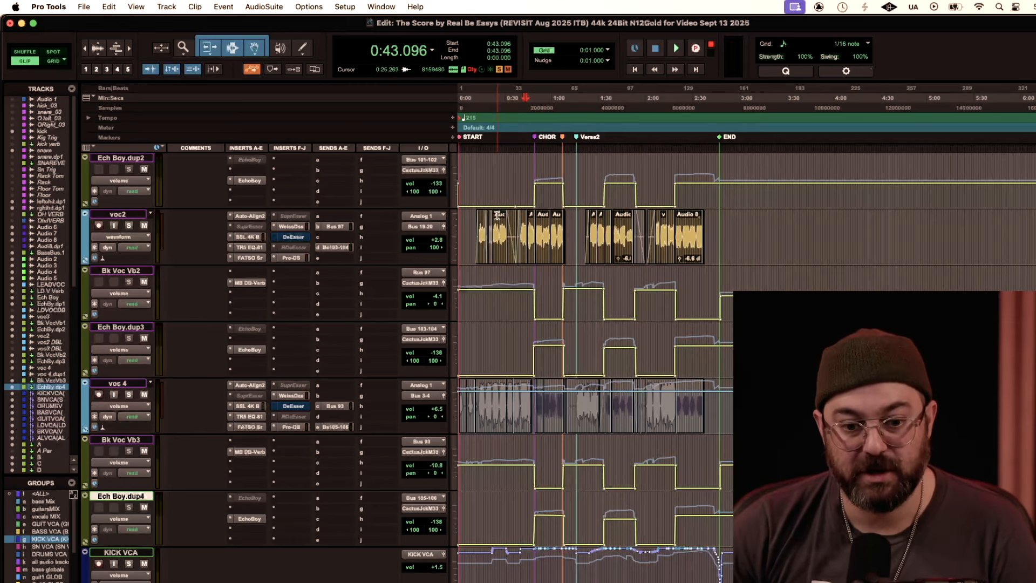
{"action": "scroll", "coordinate": [497, 216], "scroll_direction": "up", "scroll_amount": 1}
{"action": "scroll", "coordinate": [537, 239], "scroll_direction": "up", "scroll_amount": 3}
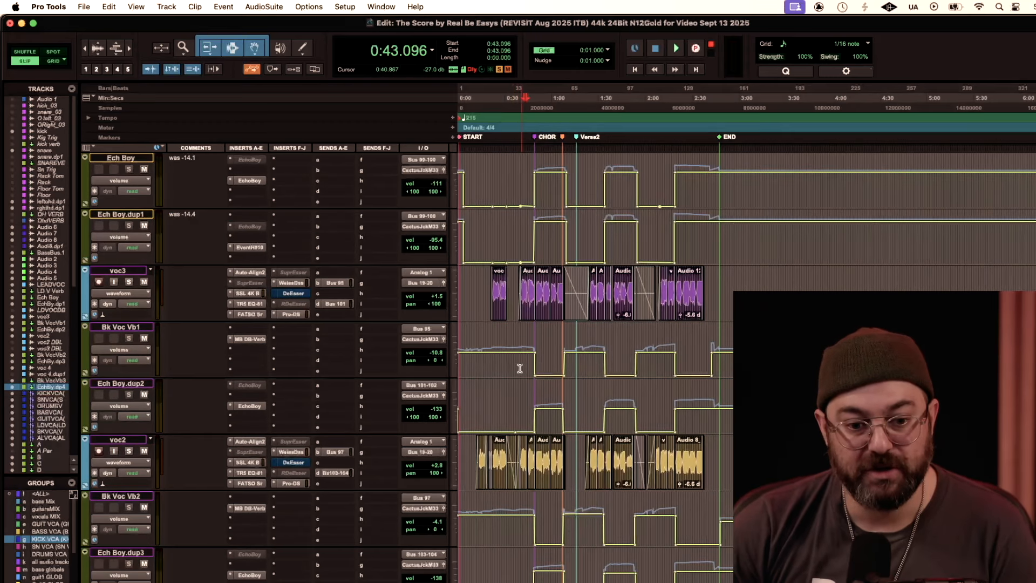
{"action": "left_click", "coordinate": [534, 400]}
{"action": "left_click", "coordinate": [529, 399]}
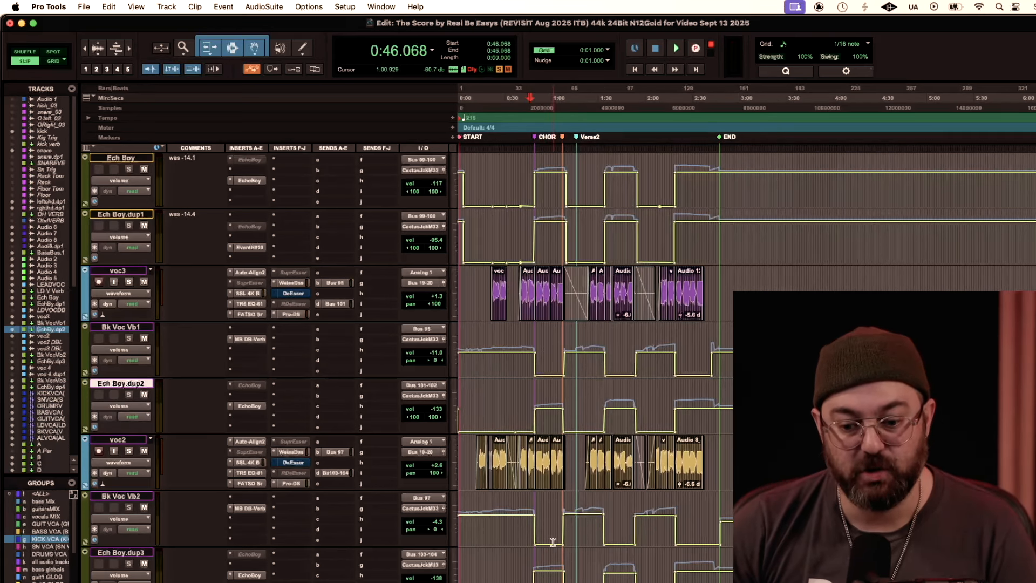
{"action": "scroll", "coordinate": [553, 541], "scroll_direction": "down", "scroll_amount": 3}
{"action": "scroll", "coordinate": [545, 559], "scroll_direction": "down", "scroll_amount": 3}
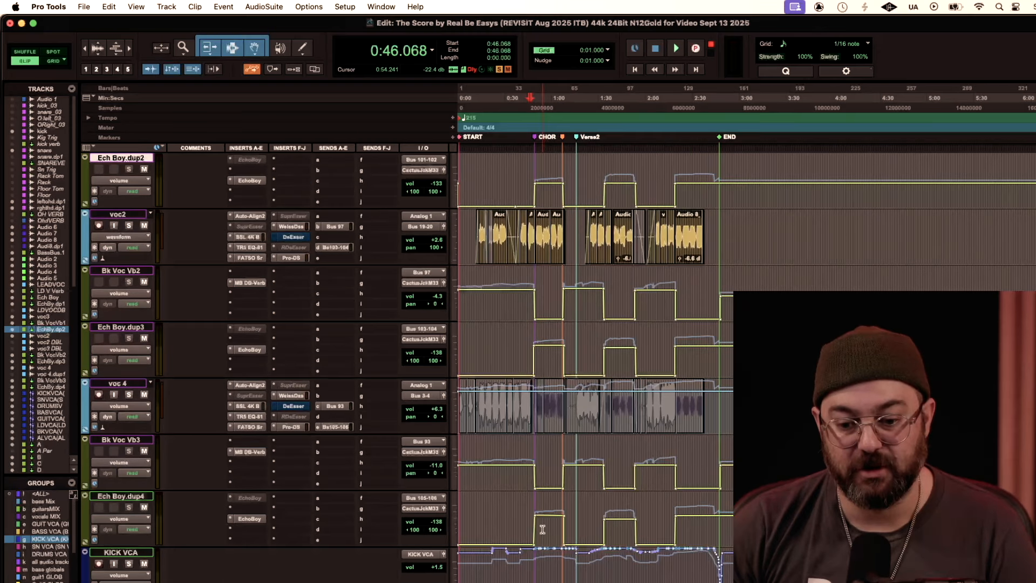
{"action": "scroll", "coordinate": [552, 482], "scroll_direction": "up", "scroll_amount": 7}
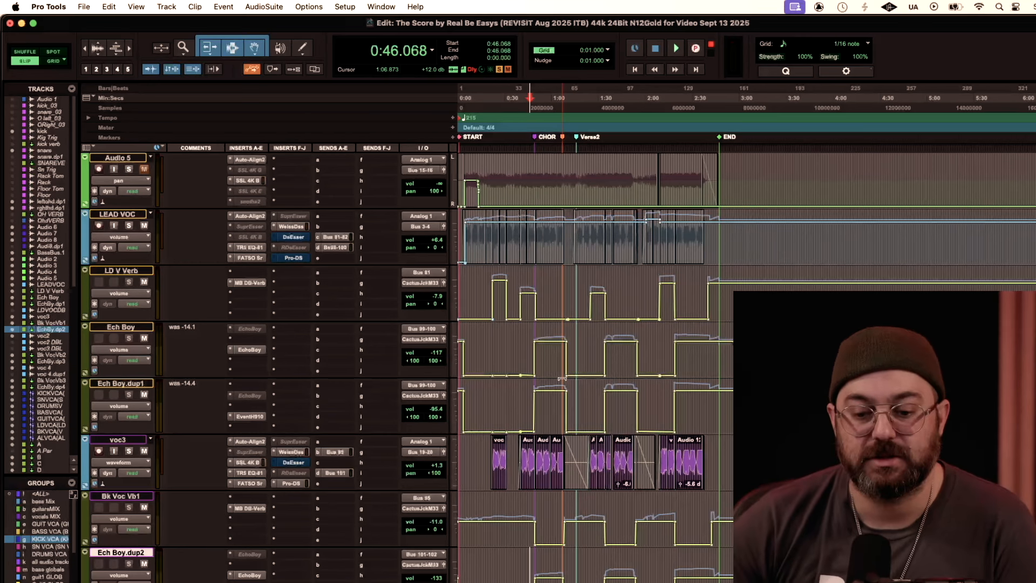
Step: Play the soloed vocals from about 0:37 through the chorus to hear the echo and reverb automation changes
{"action": "left_click", "coordinate": [518, 426]}
{"action": "key", "text": "space"}
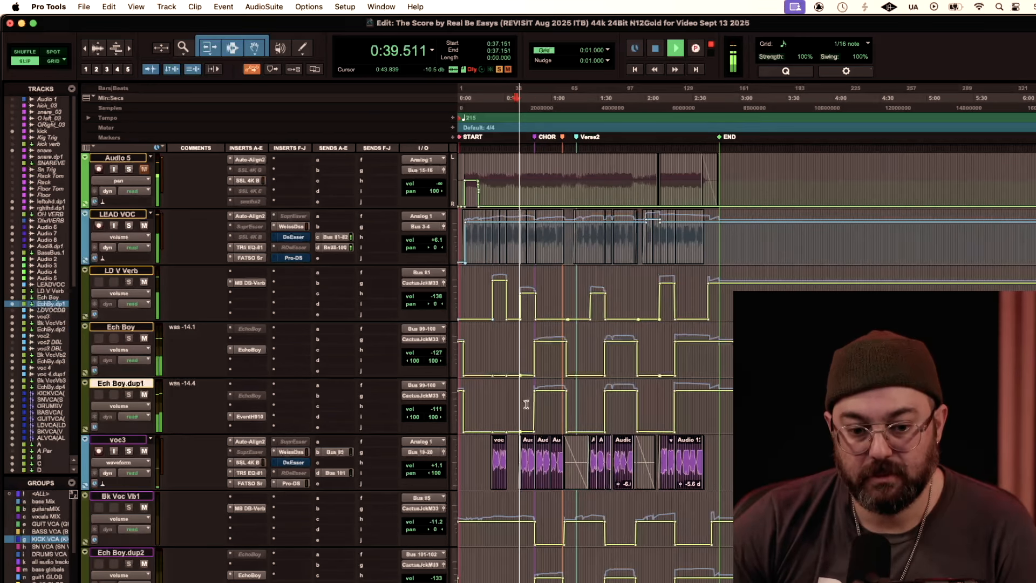
{"action": "scroll", "coordinate": [526, 404], "scroll_direction": "down", "scroll_amount": 1}
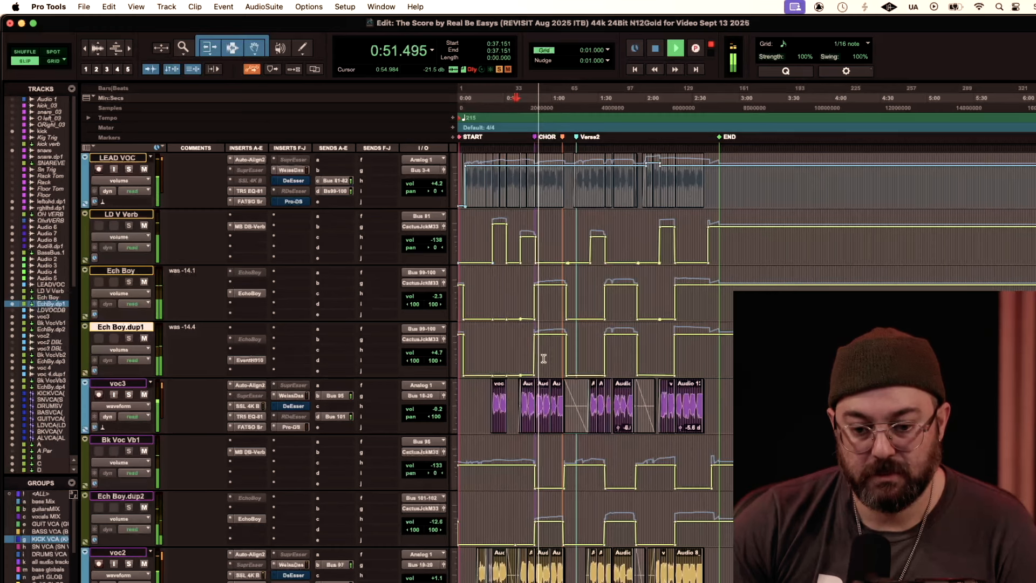
{"action": "scroll", "coordinate": [544, 359], "scroll_direction": "up", "scroll_amount": 5}
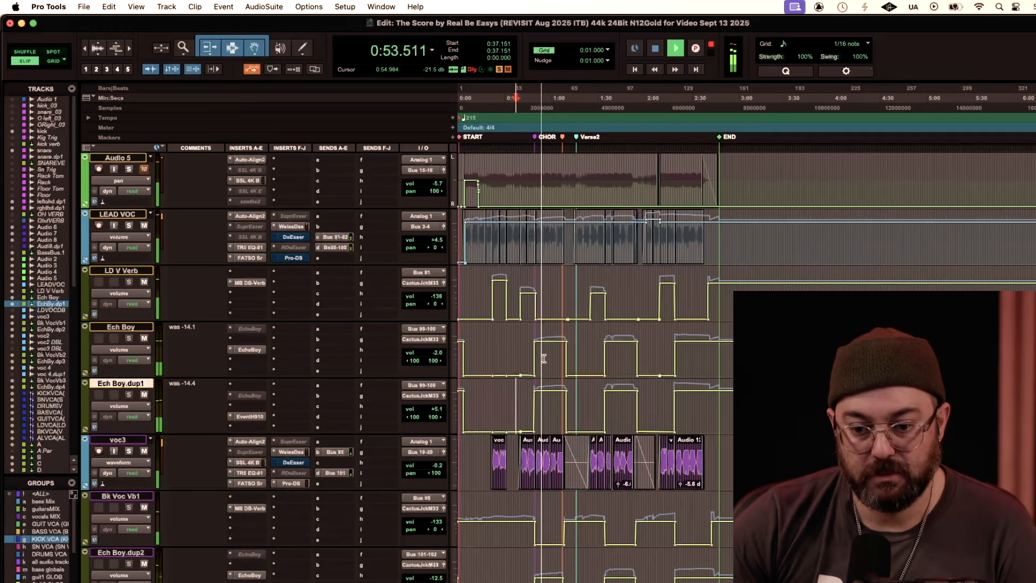
{"action": "scroll", "coordinate": [544, 358], "scroll_direction": "right", "scroll_amount": 2}
{"action": "scroll", "coordinate": [544, 359], "scroll_direction": "up", "scroll_amount": 3}
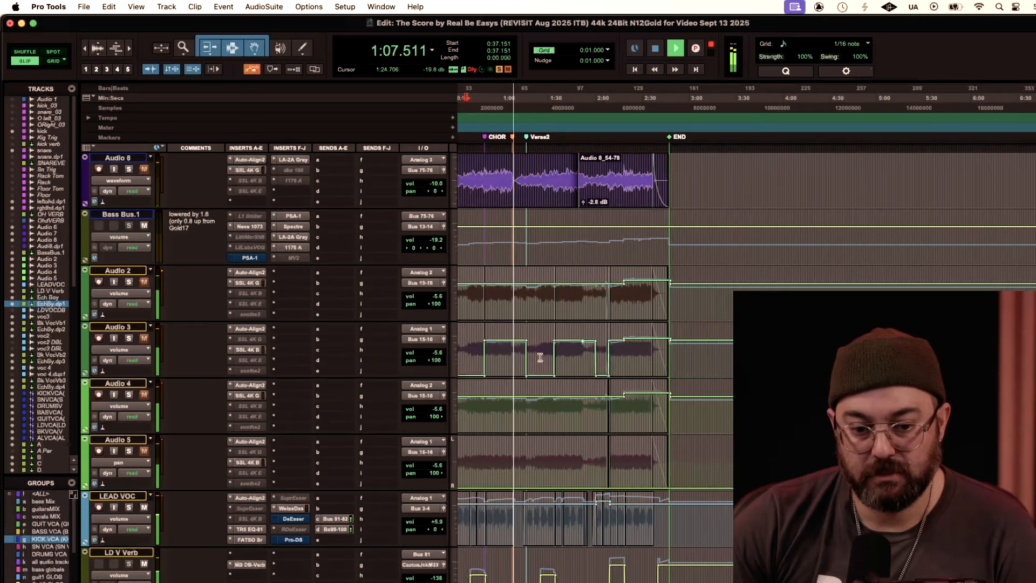
{"action": "key", "text": "space"}
Step: Audition the soloed vocals from about 2:09 with the LD V Verb return on, and again with it muted
{"action": "scroll", "coordinate": [173, 410], "scroll_direction": "down", "scroll_amount": 10}
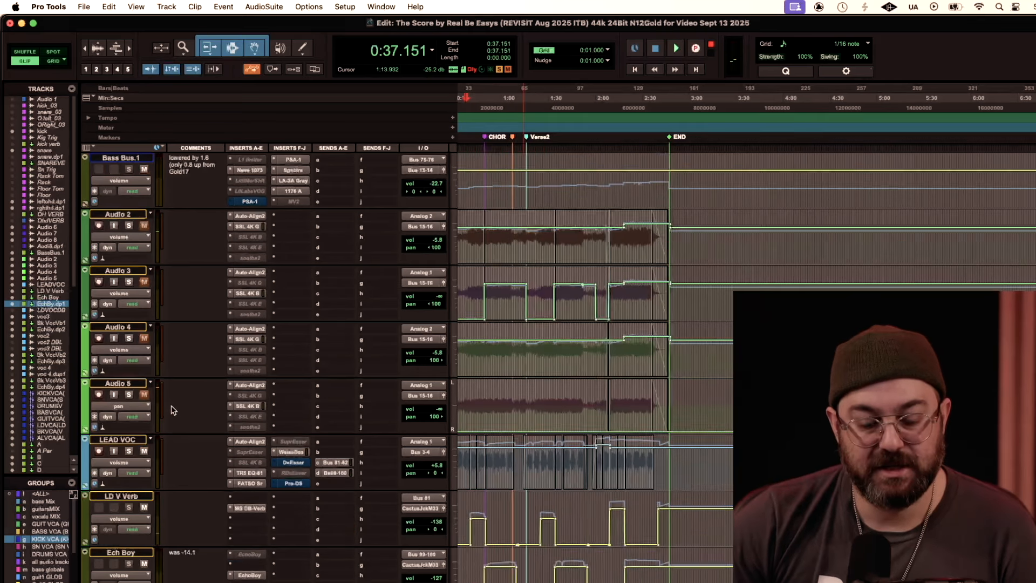
{"action": "scroll", "coordinate": [173, 410], "scroll_direction": "down", "scroll_amount": 15}
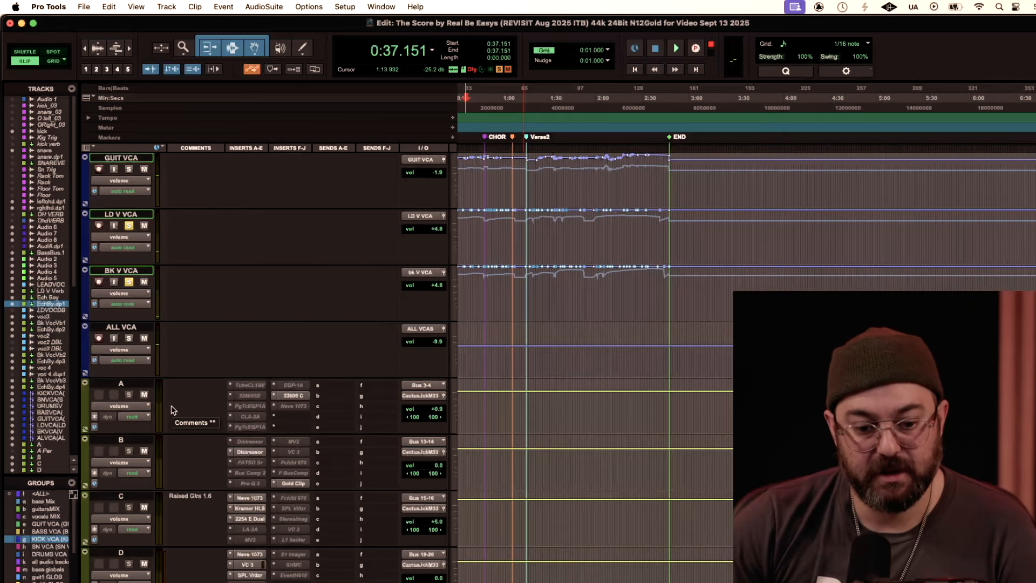
{"action": "scroll", "coordinate": [201, 400], "scroll_direction": "up", "scroll_amount": 15}
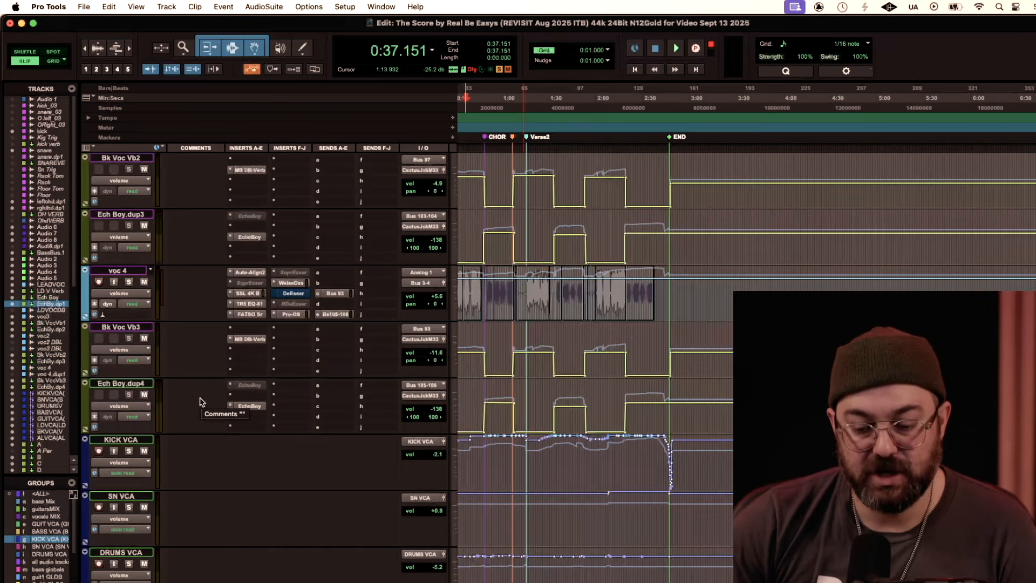
{"action": "scroll", "coordinate": [201, 400], "scroll_direction": "up", "scroll_amount": 3}
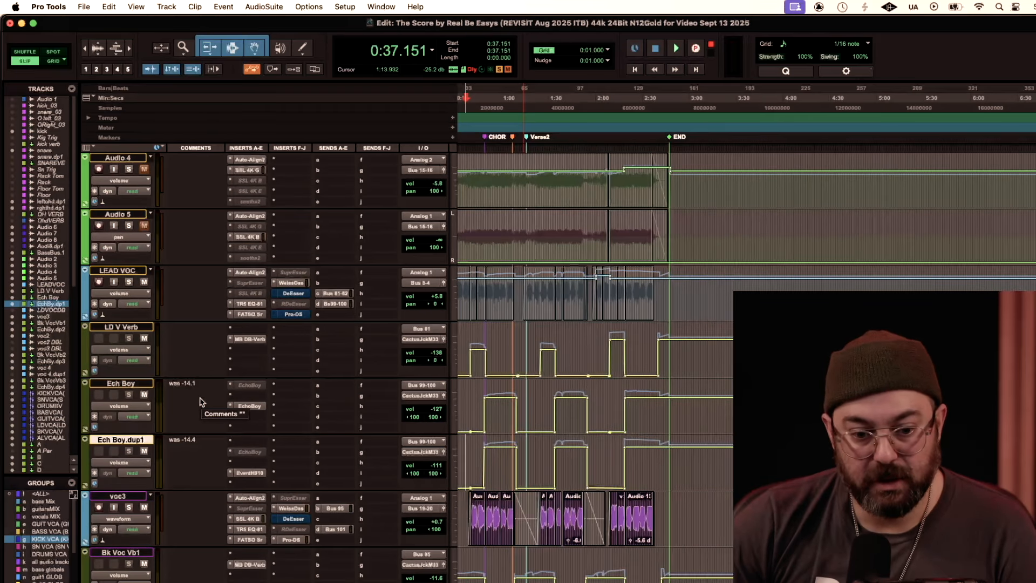
{"action": "scroll", "coordinate": [201, 400], "scroll_direction": "up", "scroll_amount": 1}
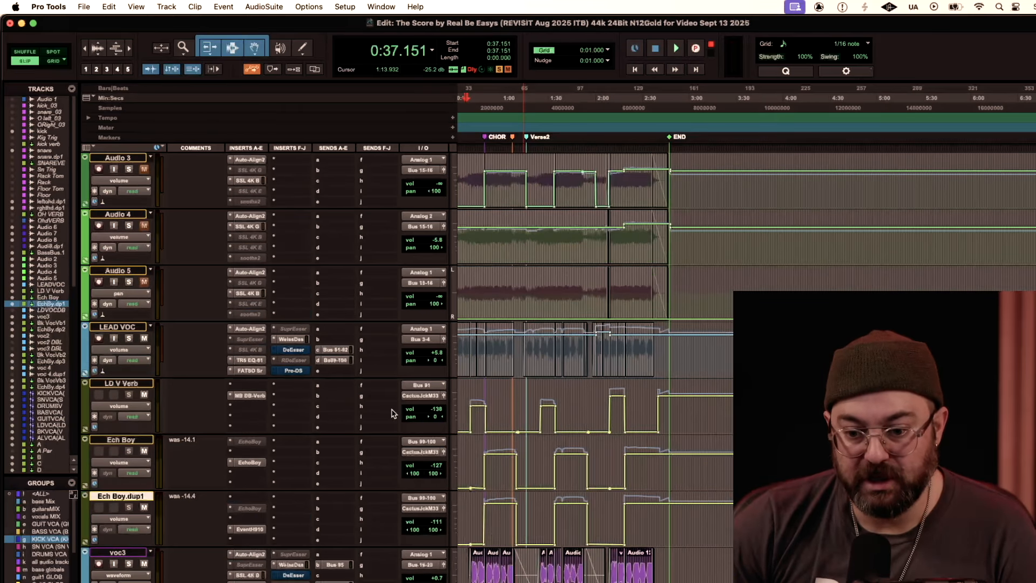
{"action": "left_click", "coordinate": [609, 413]}
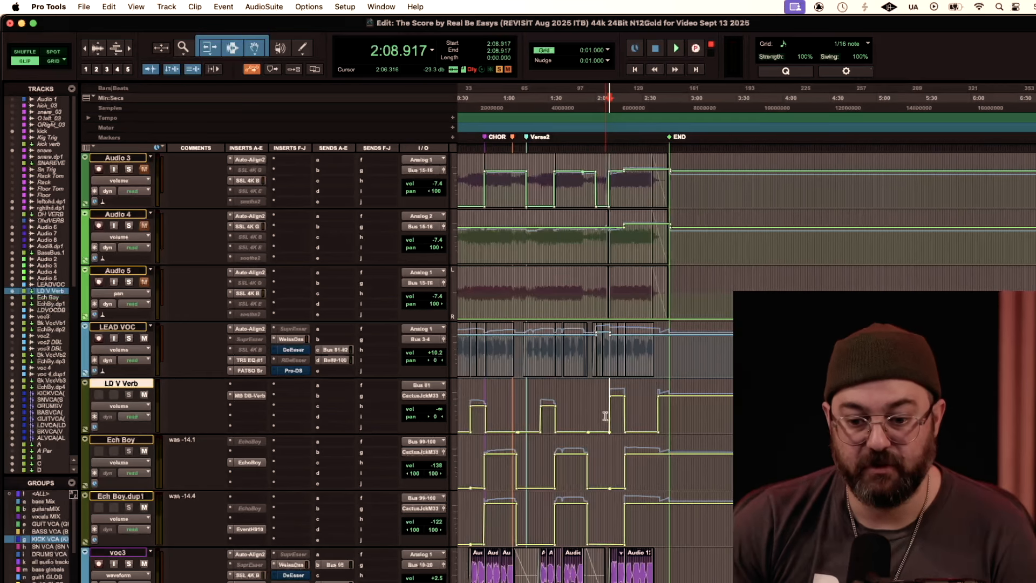
{"action": "key", "text": "space"}
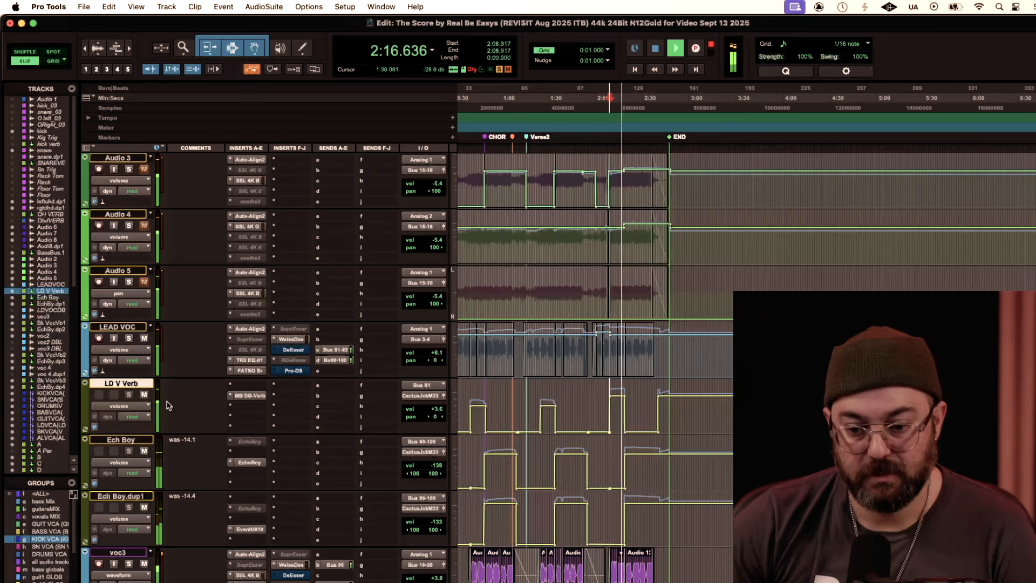
{"action": "key", "text": "space"}
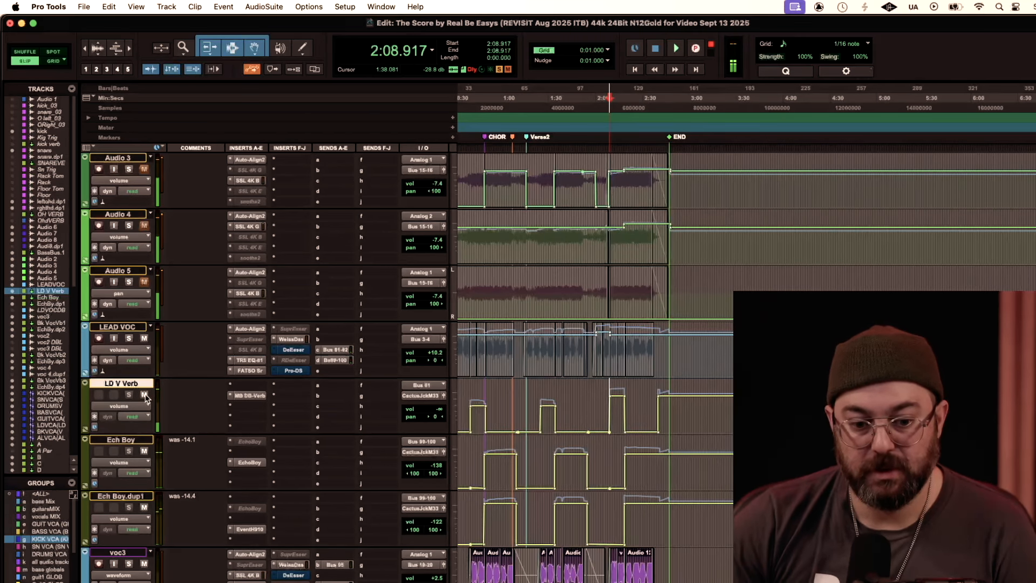
{"action": "key", "text": "space"}
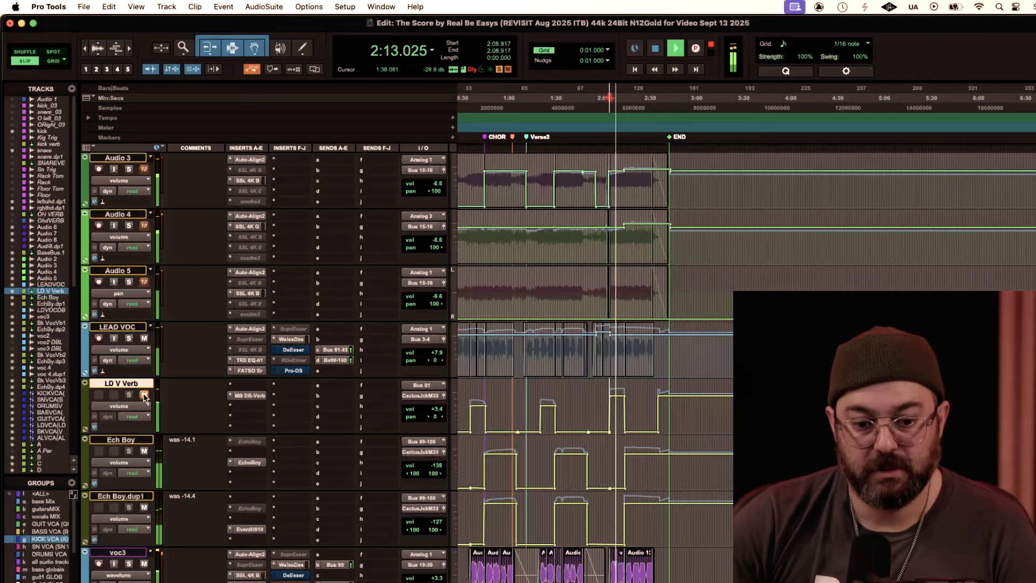
{"action": "key", "text": "space"}
Step: Turn off solo on the lead vocal and backing vocal VCAs
{"action": "scroll", "coordinate": [167, 434], "scroll_direction": "down", "scroll_amount": 15}
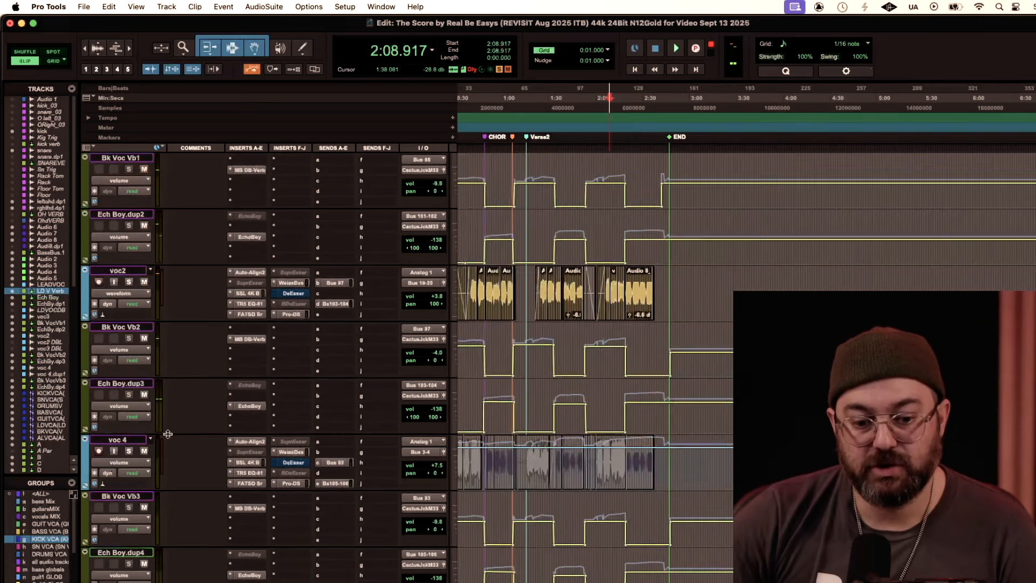
{"action": "scroll", "coordinate": [168, 434], "scroll_direction": "down", "scroll_amount": 10}
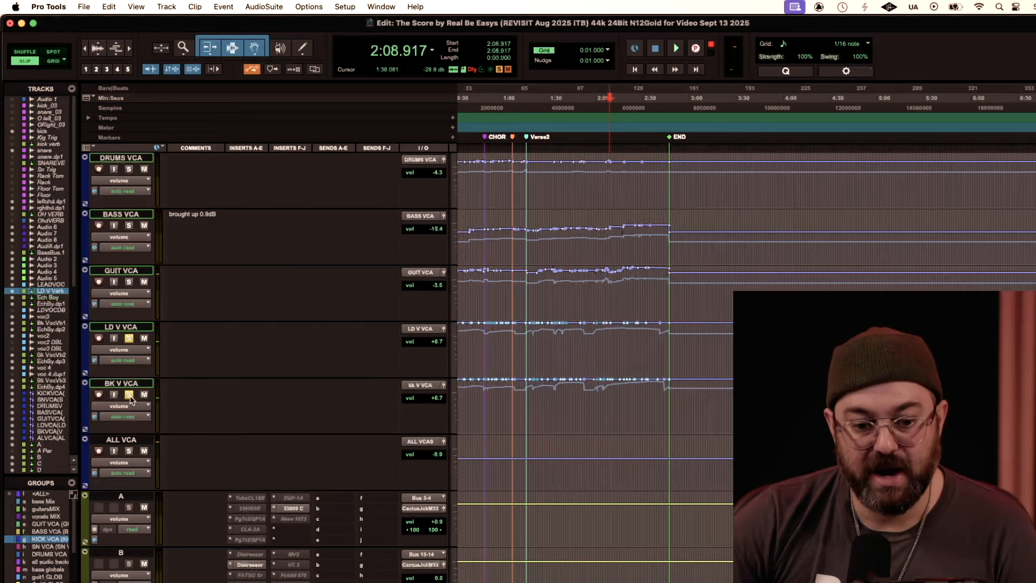
{"action": "left_click", "coordinate": [129, 338]}
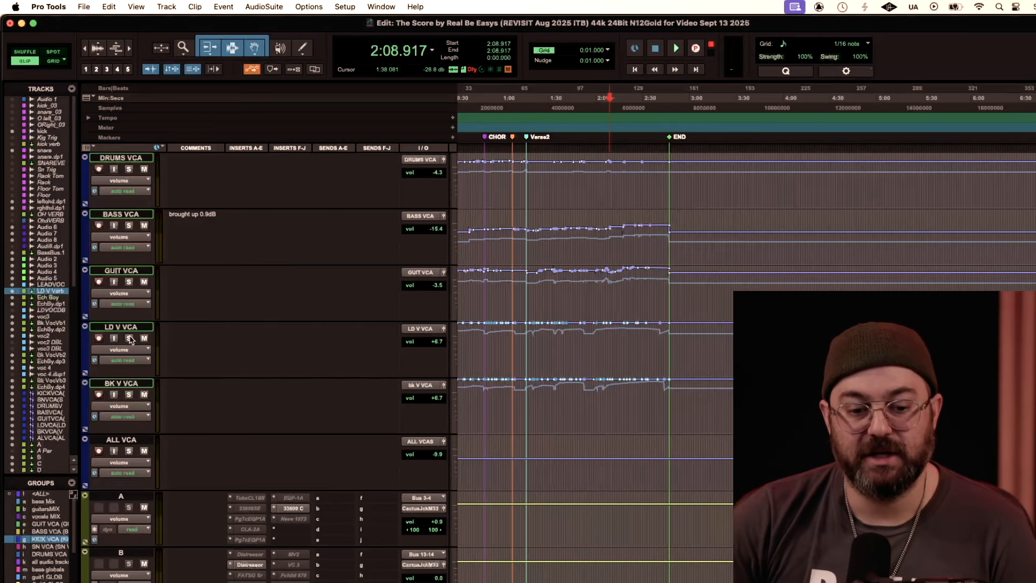
Step: Play the full mix from about 2:09 to the end of the song to hear the vocal effects in context
{"action": "scroll", "coordinate": [213, 383], "scroll_direction": "up", "scroll_amount": 20}
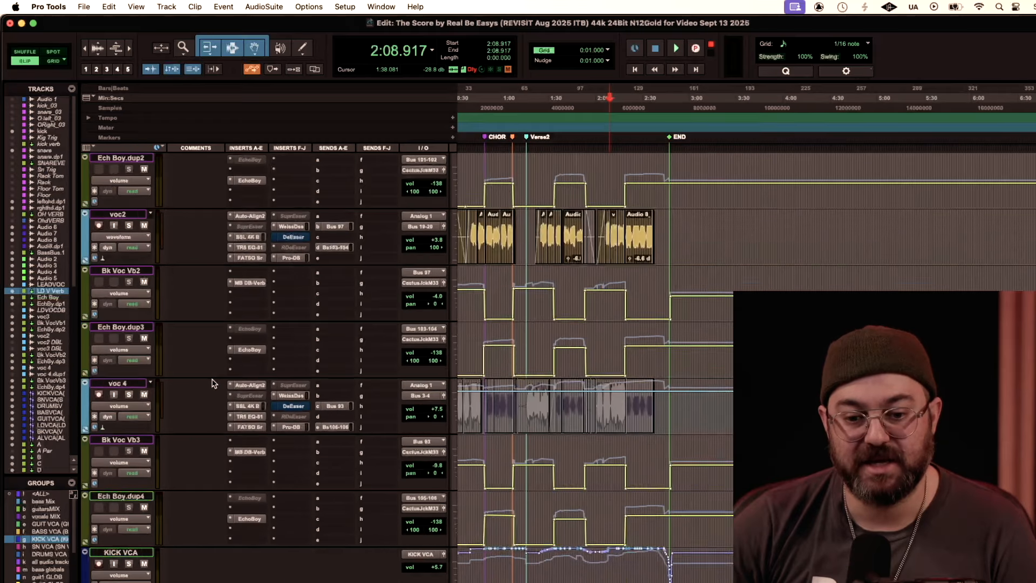
{"action": "scroll", "coordinate": [212, 384], "scroll_direction": "up", "scroll_amount": 3}
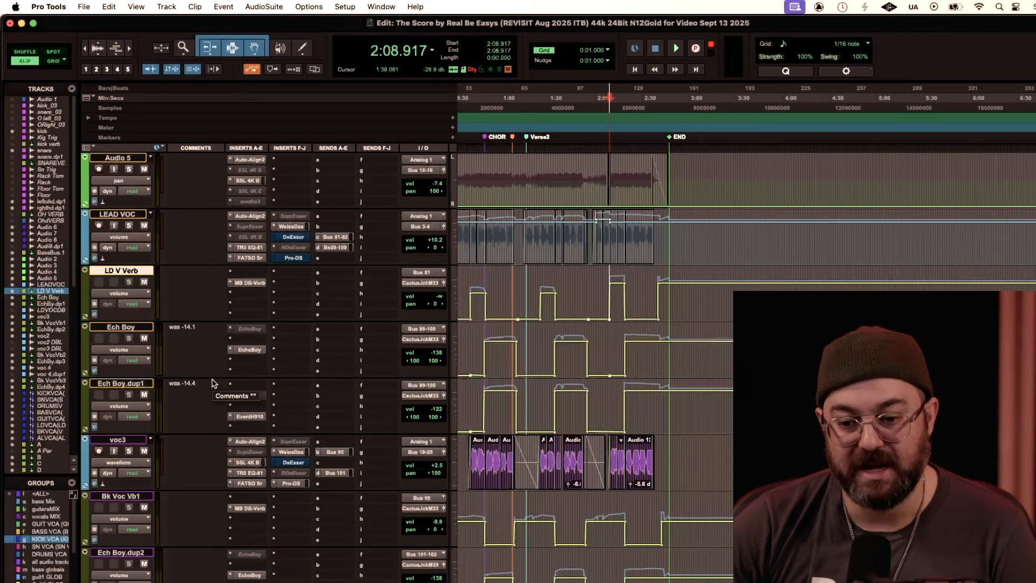
{"action": "key", "text": "space"}
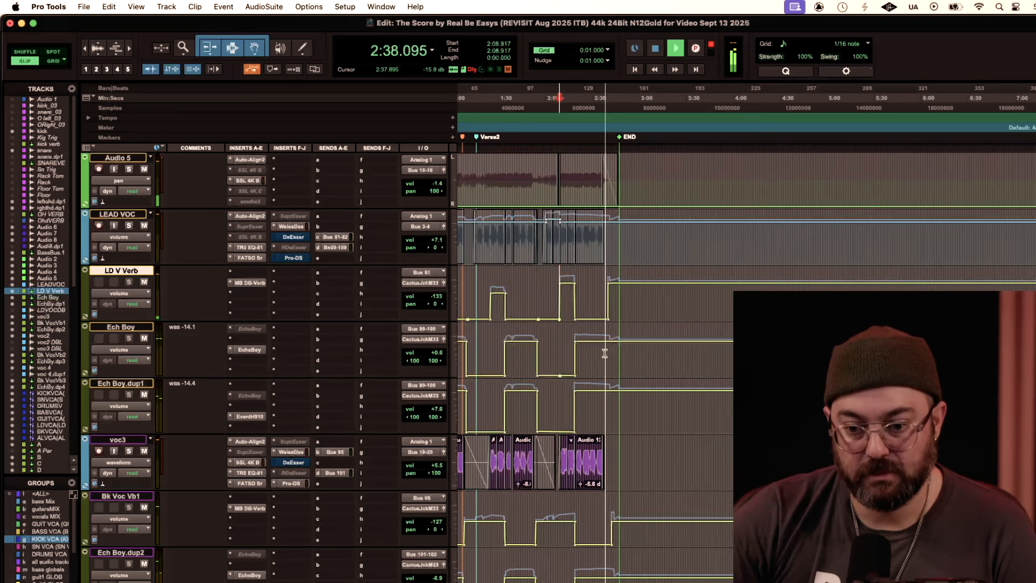
{"action": "key", "text": "space"}
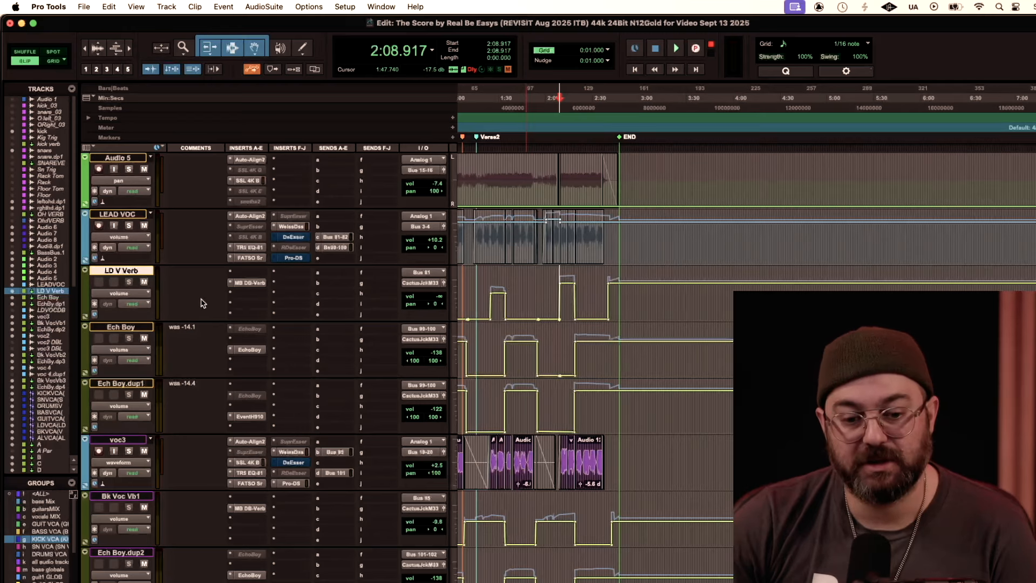
Step: Solo the KICK, SN and DRUMS VCAs and listen to the drums from about 2:09
{"action": "scroll", "coordinate": [201, 302], "scroll_direction": "down", "scroll_amount": 15}
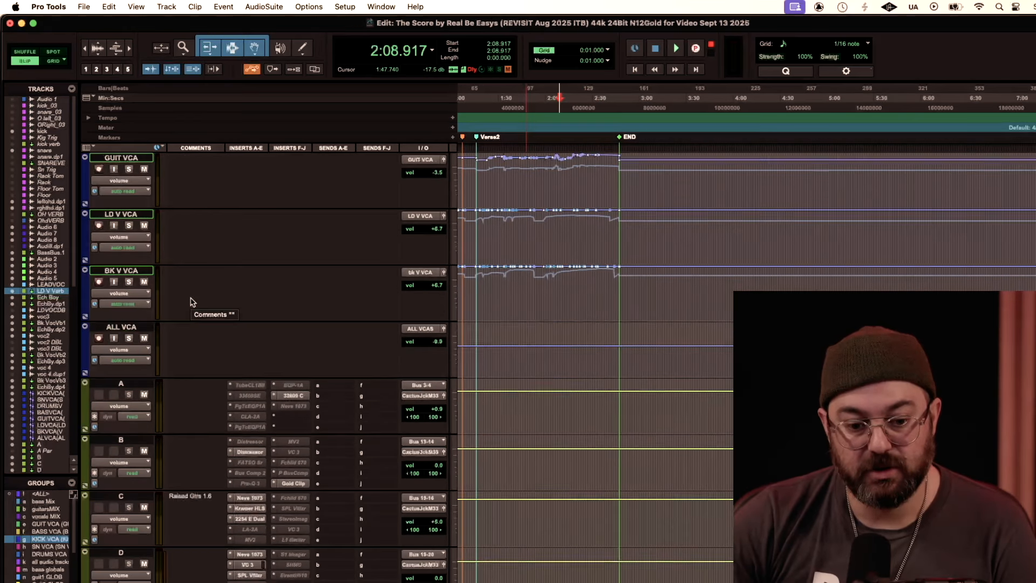
{"action": "scroll", "coordinate": [190, 302], "scroll_direction": "up", "scroll_amount": 5}
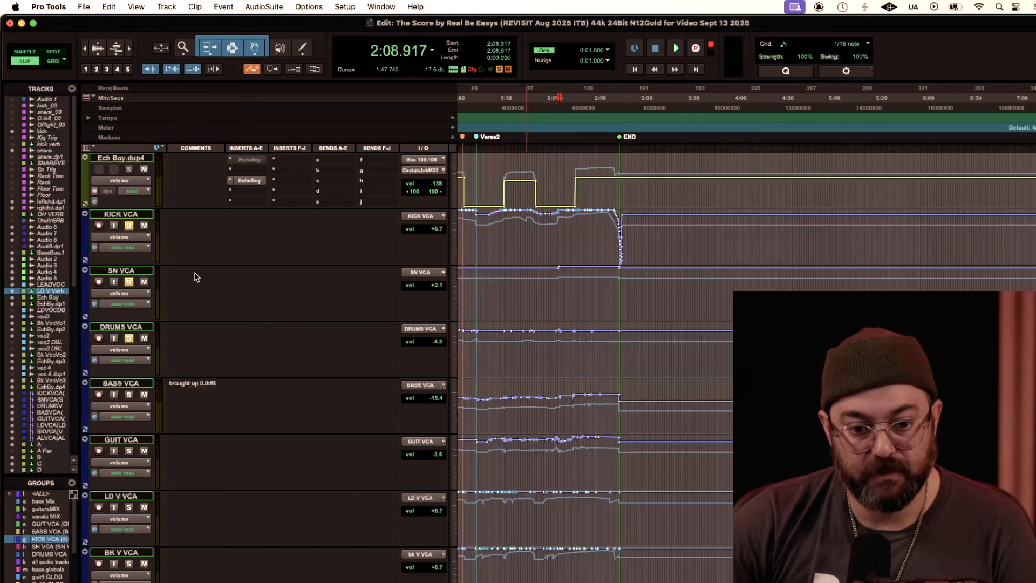
{"action": "scroll", "coordinate": [196, 276], "scroll_direction": "up", "scroll_amount": 15}
{"action": "key", "text": "space"}
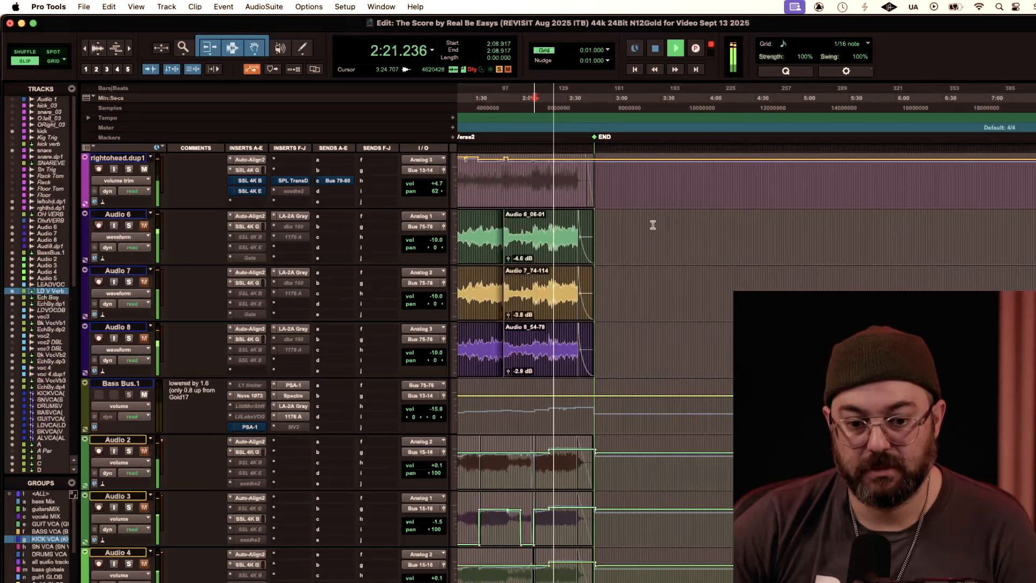
{"action": "scroll", "coordinate": [653, 224], "scroll_direction": "up", "scroll_amount": 3}
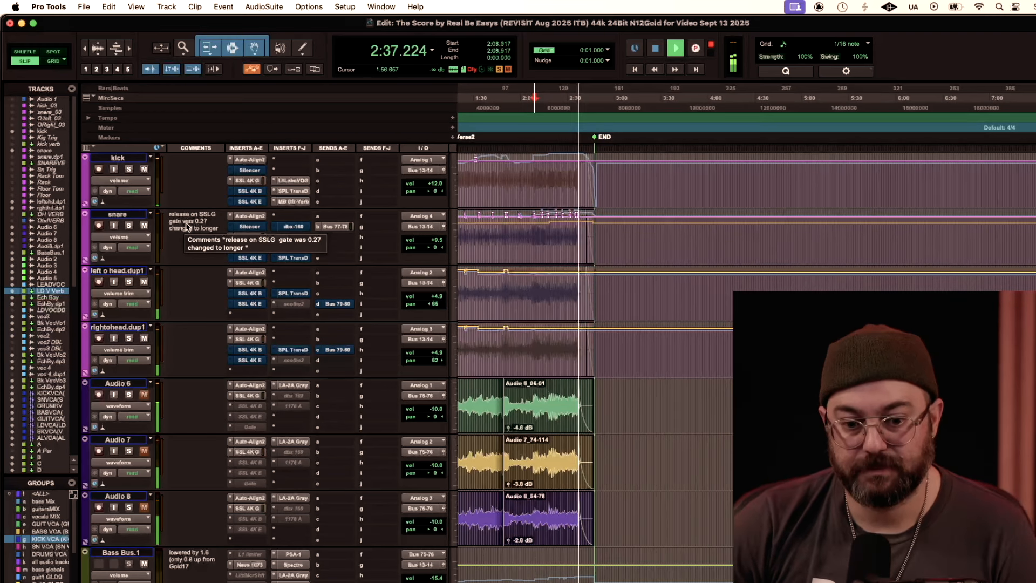
{"action": "key", "text": "space"}
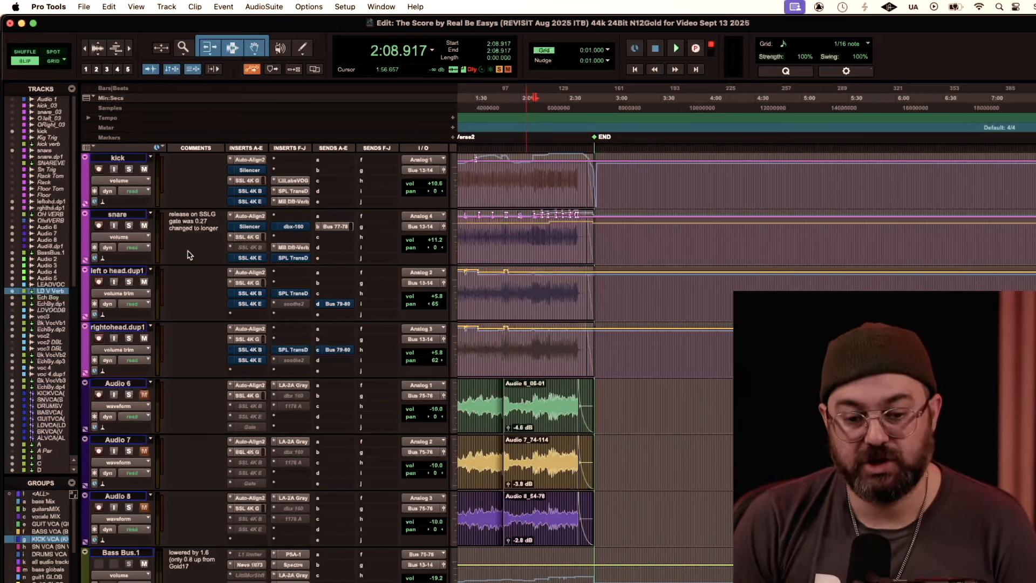
Step: Open the SSL 4K G channel strip on the kick track
{"action": "scroll", "coordinate": [189, 255], "scroll_direction": "left", "scroll_amount": 3}
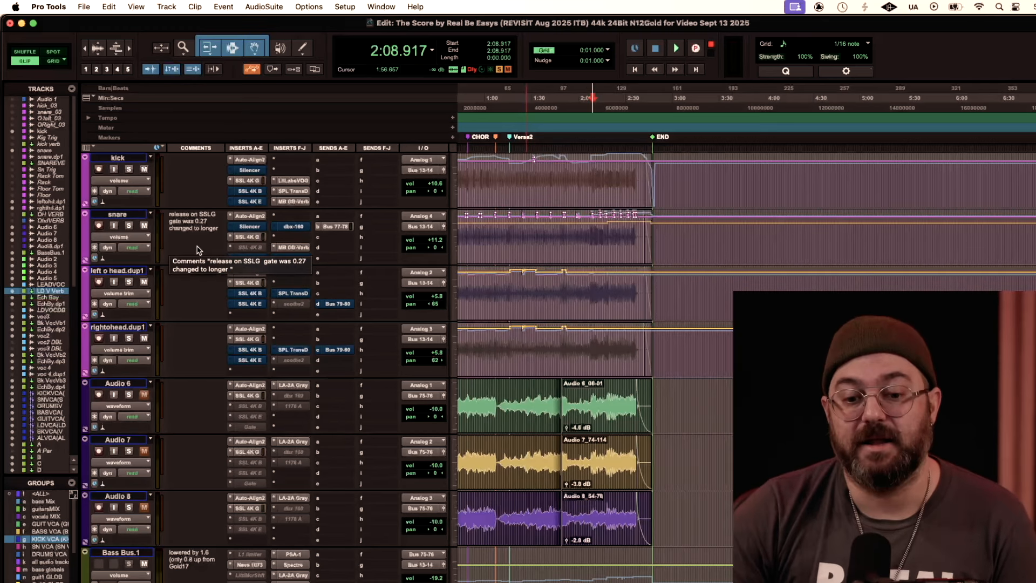
{"action": "left_click", "coordinate": [250, 181]}
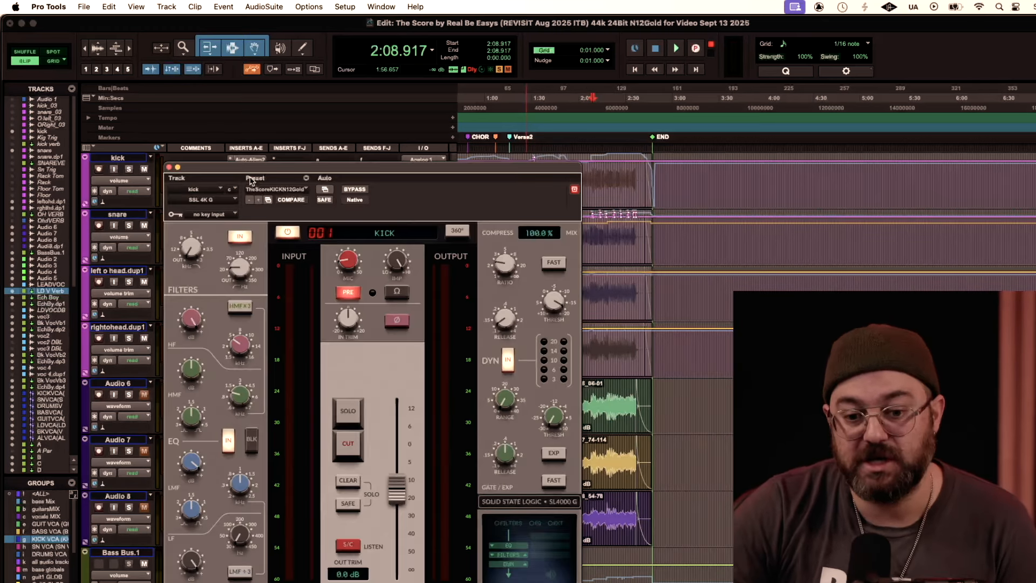
Step: Play the soloed drums briefly from about 2:09 while watching the kick's SSL 4K G channel strip, and close the strip
{"action": "key", "text": "space"}
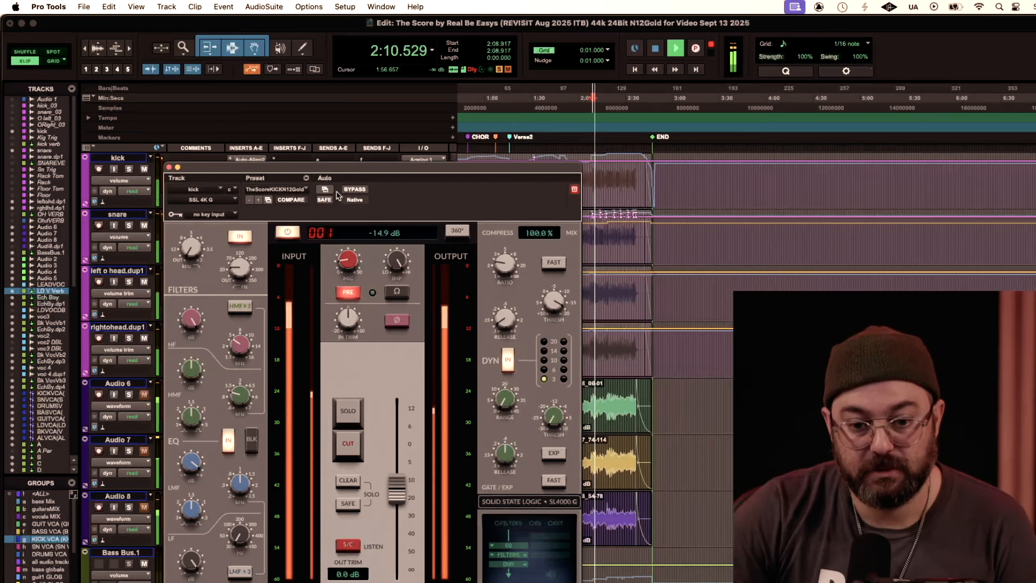
{"action": "left_click_drag", "start_coordinate": [314, 168], "coordinate": [342, 155]}
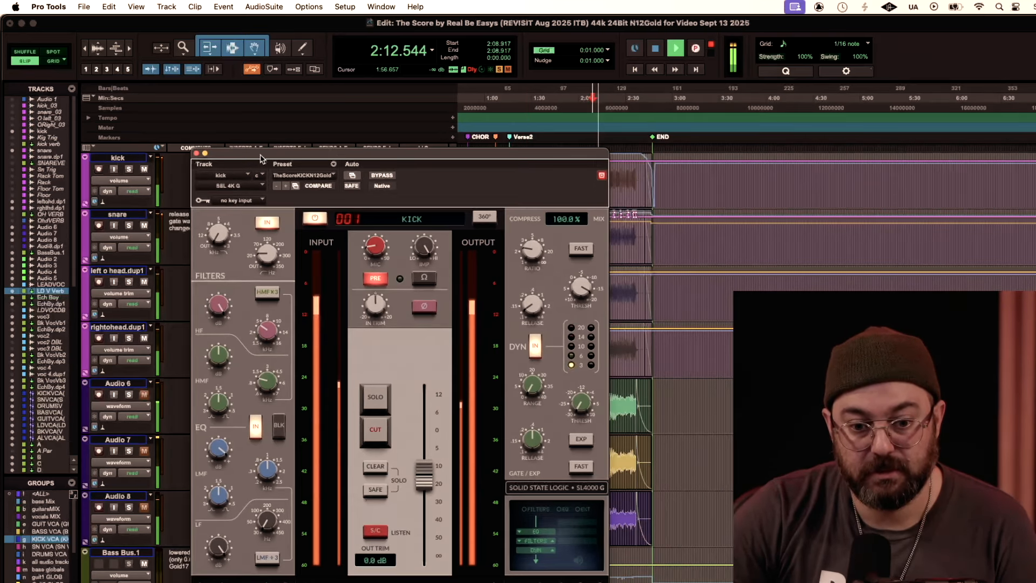
{"action": "key", "text": "space"}
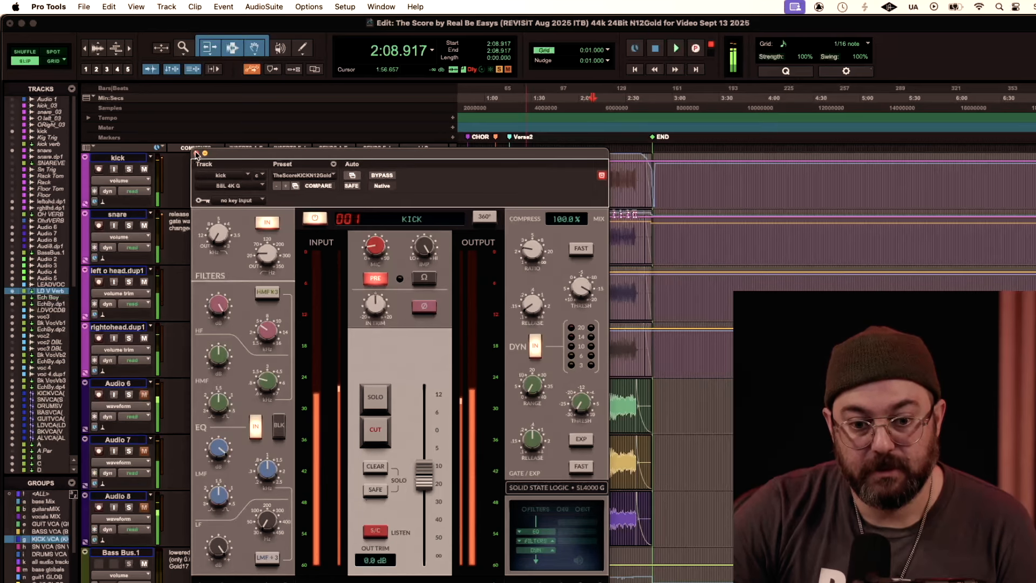
{"action": "left_click", "coordinate": [197, 154]}
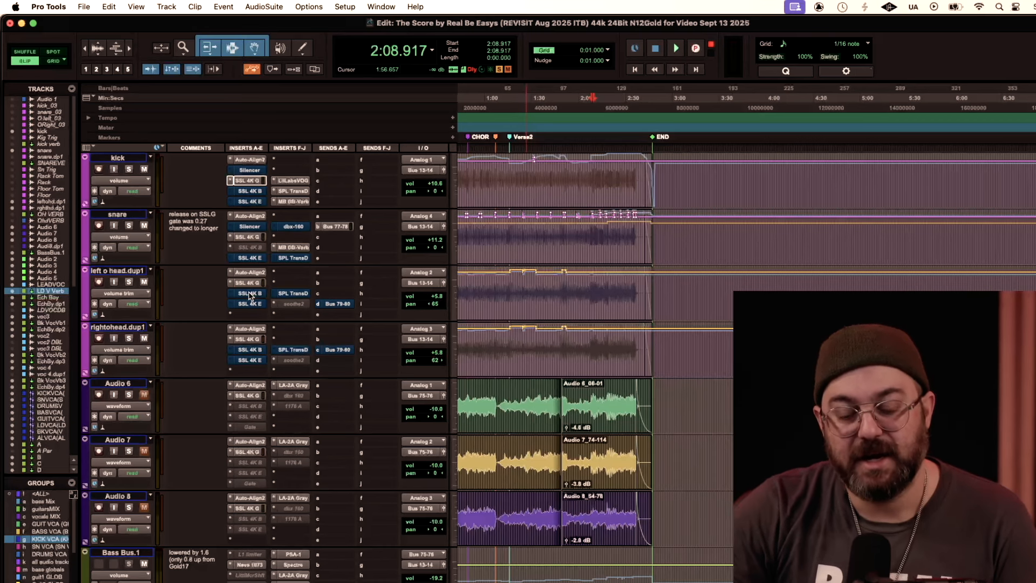
Step: Inspect the Little Labs VOG and SPL Transient Designer inserts on the kick track, closing each one
{"action": "left_click", "coordinate": [293, 182]}
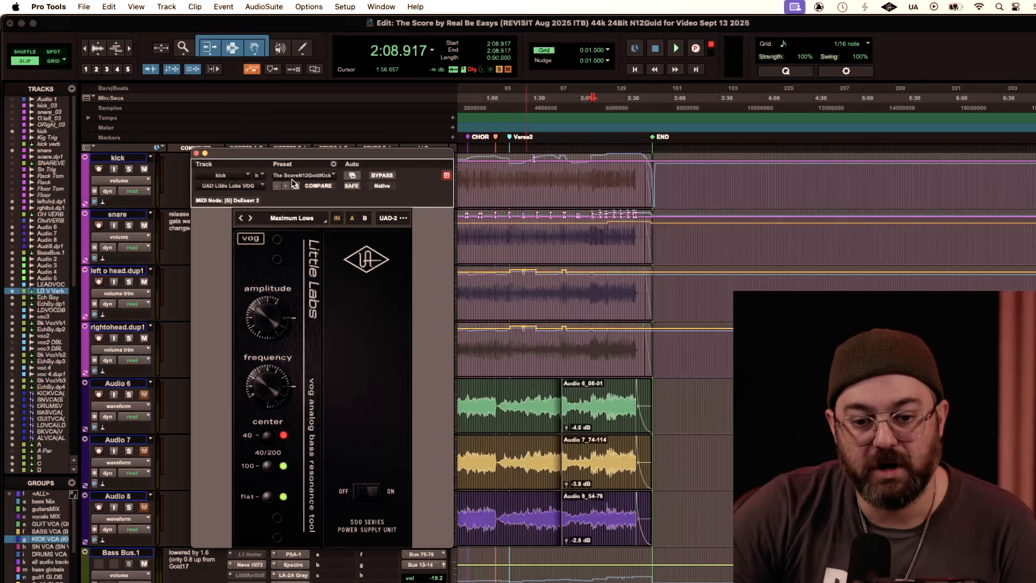
{"action": "left_click_drag", "start_coordinate": [232, 154], "coordinate": [219, 172]}
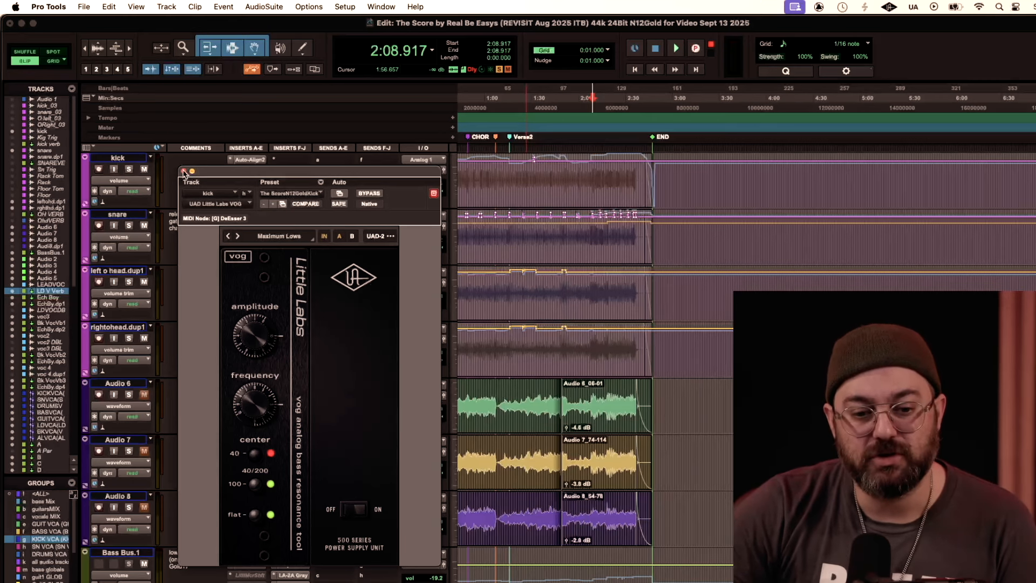
{"action": "left_click", "coordinate": [184, 171]}
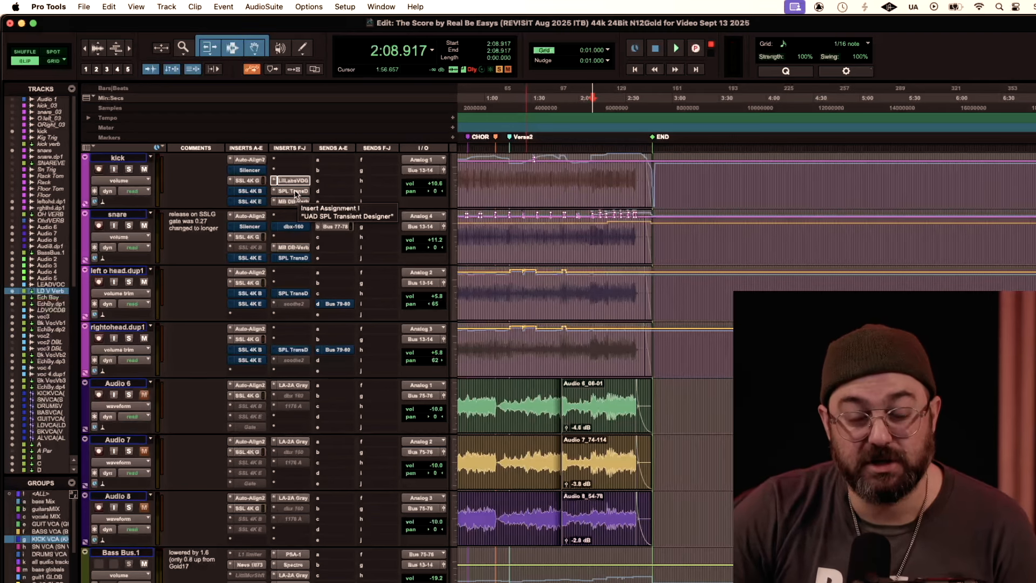
{"action": "left_click", "coordinate": [293, 191]}
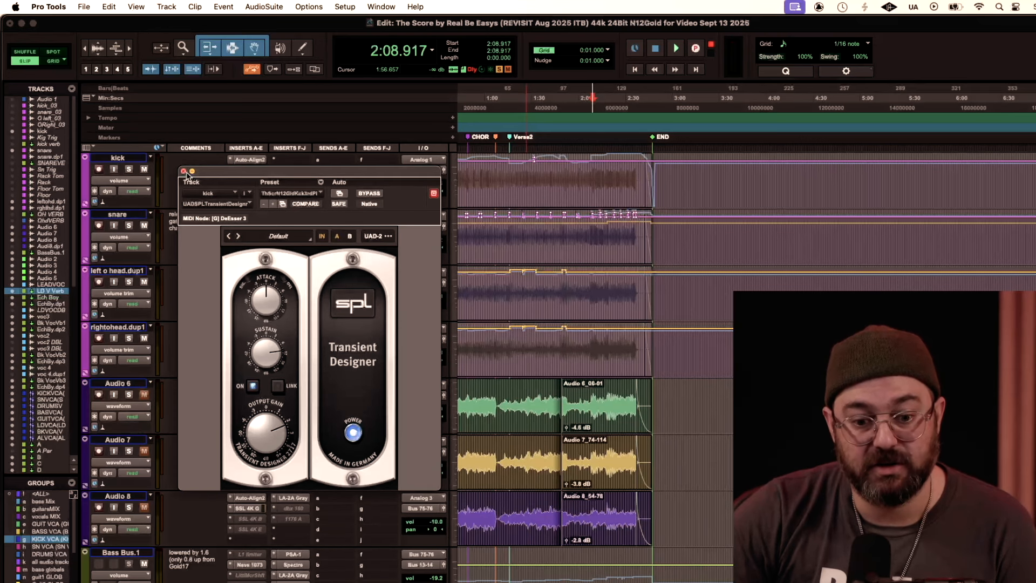
{"action": "left_click", "coordinate": [183, 172]}
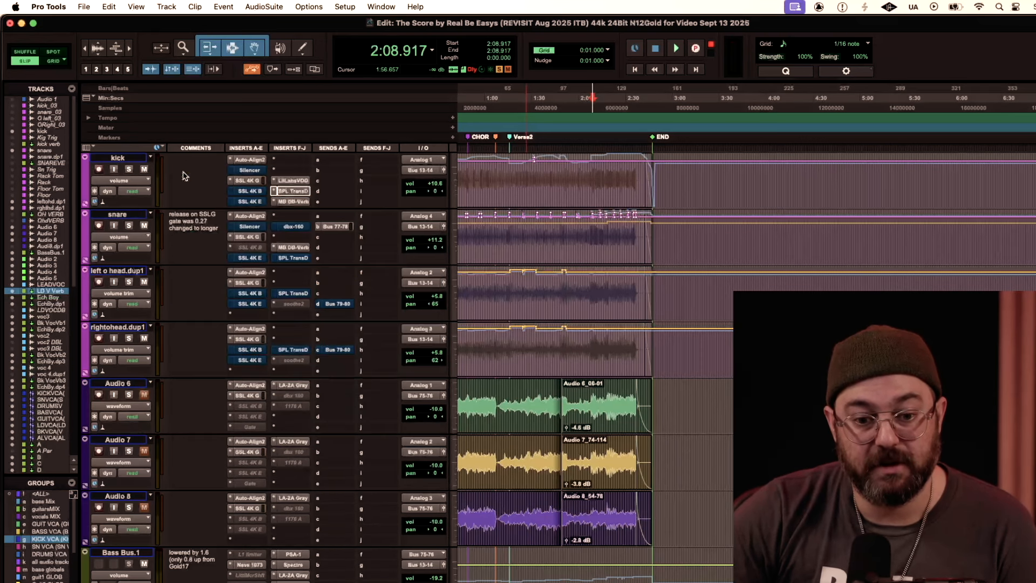
Step: Inspect the MB DB-Verb insert on the kick track, including its dry/wet balance, and close it
{"action": "left_click", "coordinate": [297, 202]}
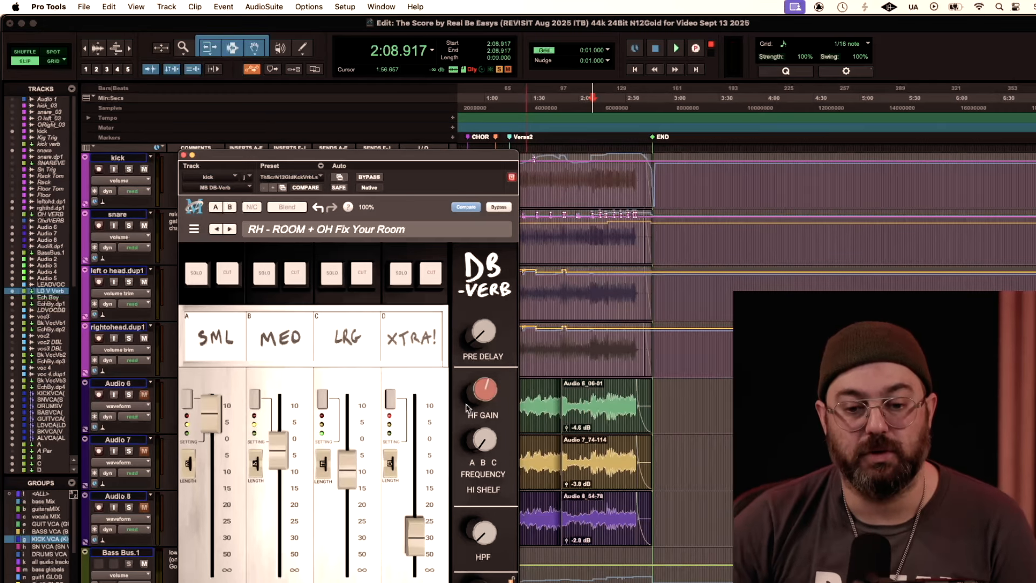
{"action": "left_click_drag", "start_coordinate": [366, 158], "coordinate": [269, 72]}
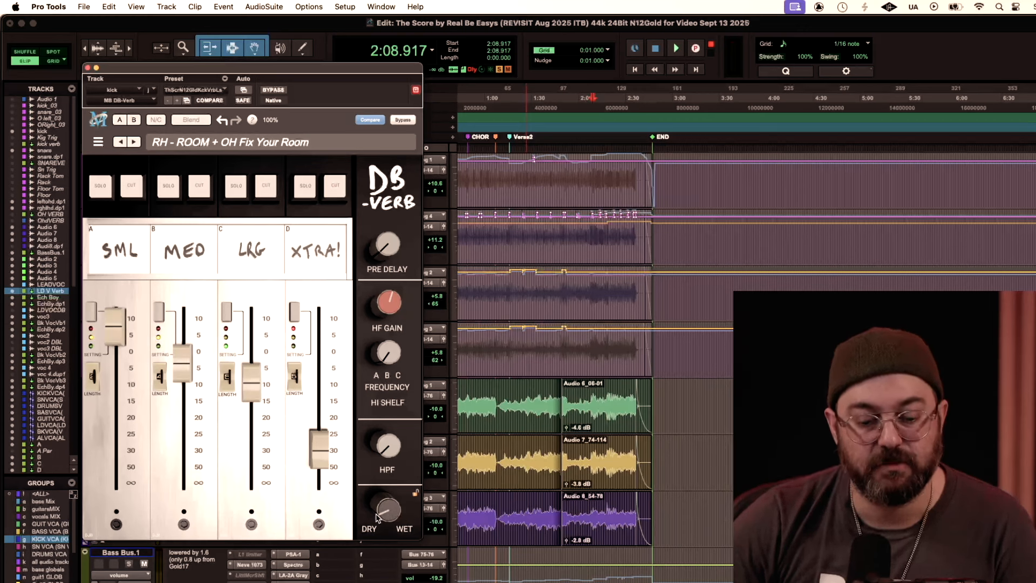
{"action": "mouse_move", "coordinate": [384, 518]}
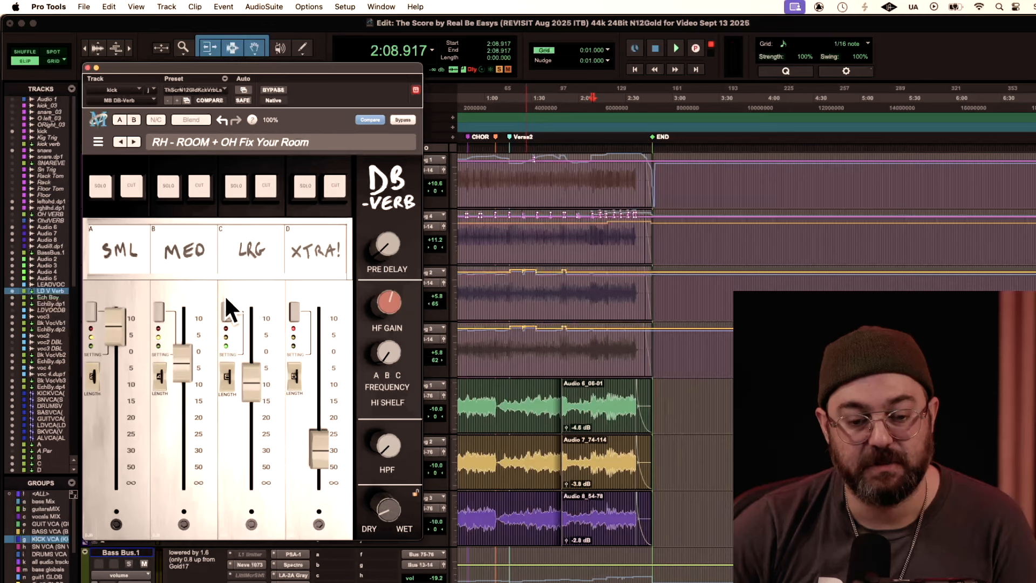
{"action": "left_click", "coordinate": [88, 68]}
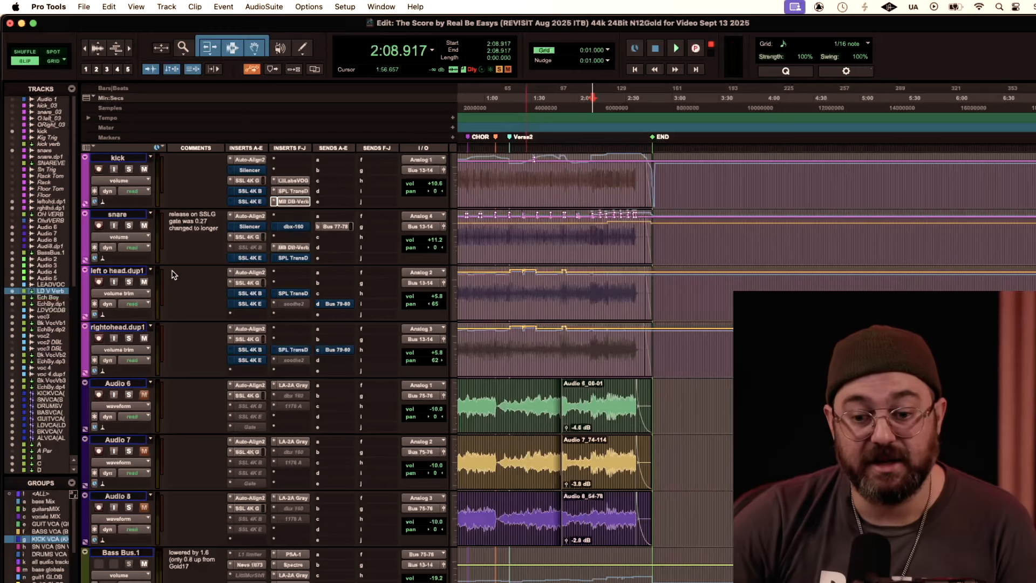
Step: Examine the high-mid and high-frequency EQ settings in the snare's SSL 4K G channel strip and close it
{"action": "left_click", "coordinate": [252, 237]}
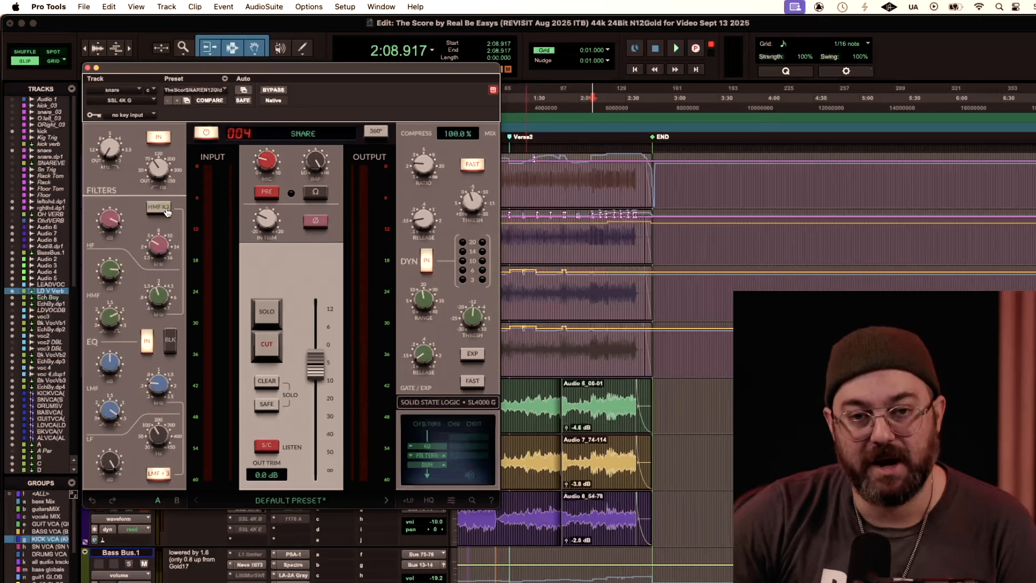
{"action": "mouse_move", "coordinate": [162, 291]}
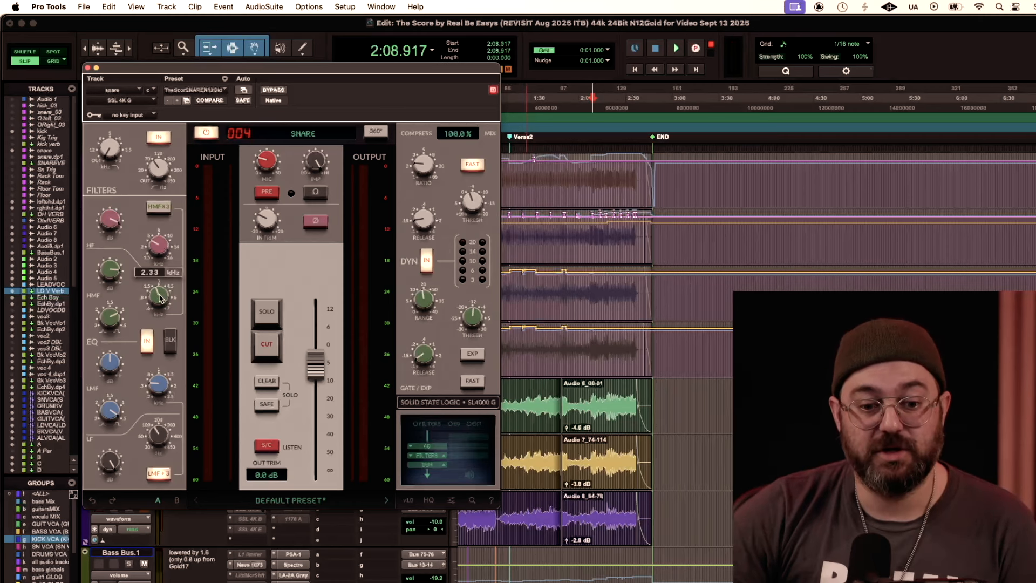
{"action": "mouse_move", "coordinate": [125, 254]}
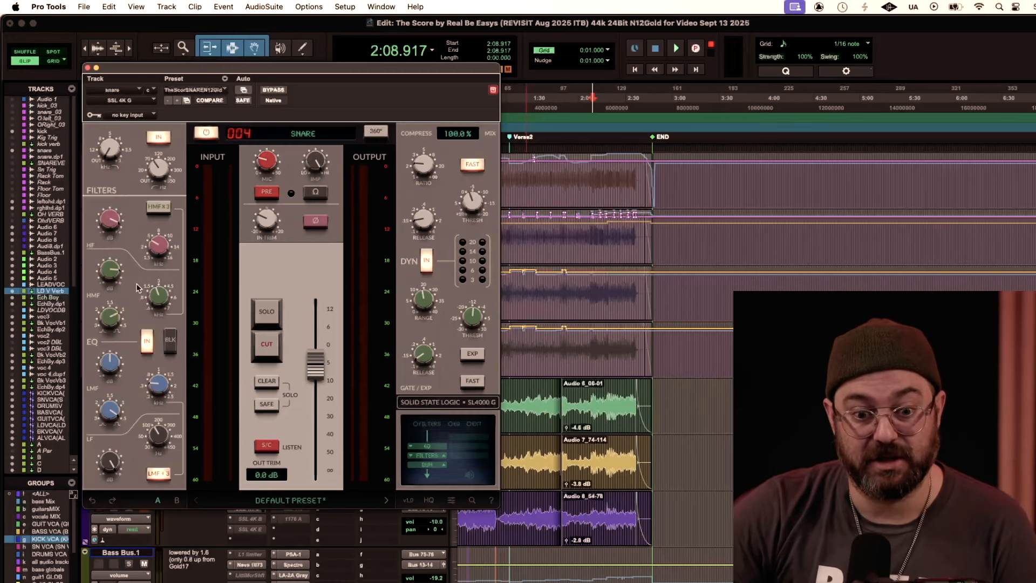
{"action": "mouse_move", "coordinate": [167, 261]}
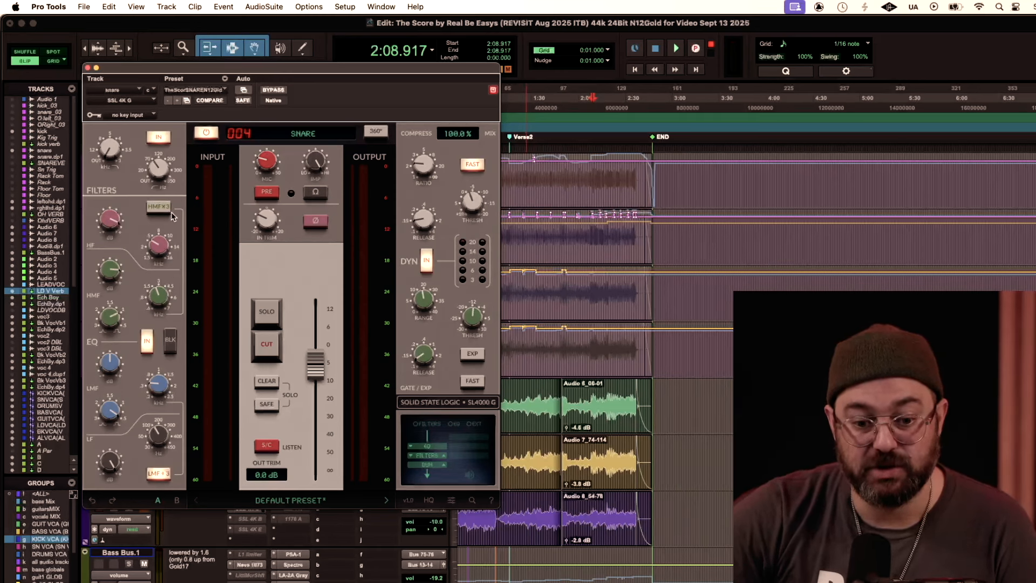
{"action": "left_click", "coordinate": [87, 67]}
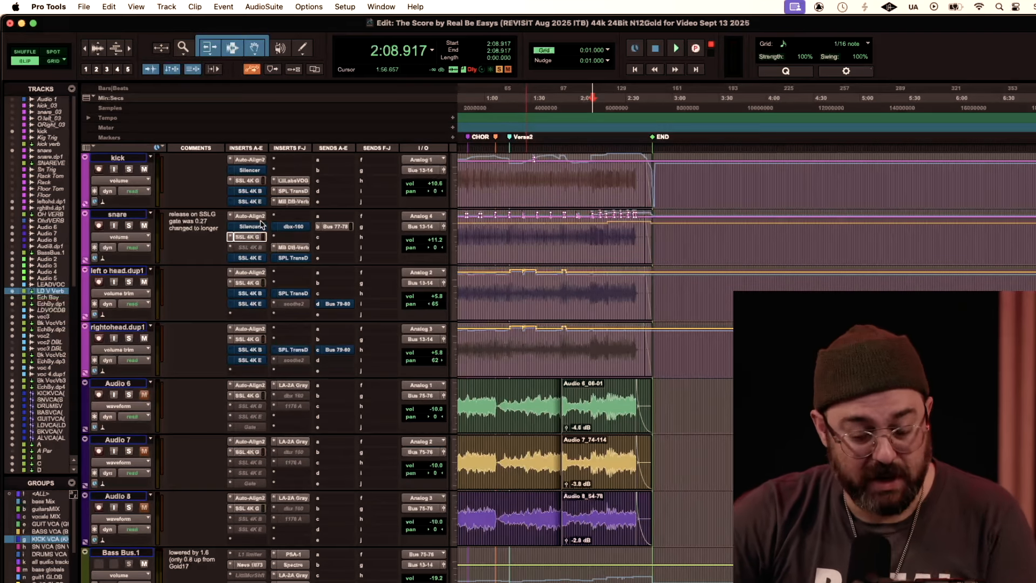
Step: Check the snare's MB DB-Verb insert and its Bus 77-78 send, closing both windows
{"action": "left_click", "coordinate": [293, 248]}
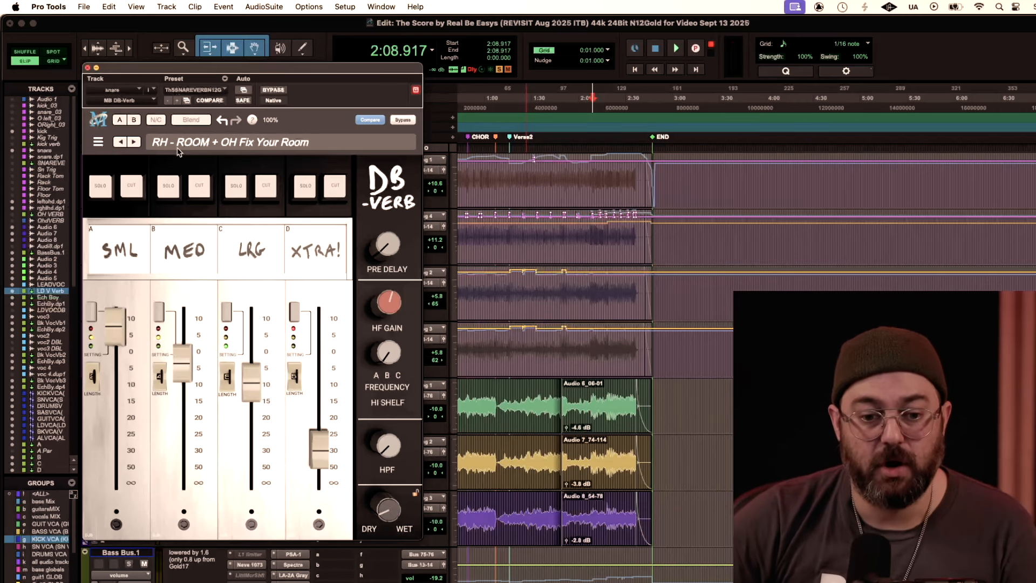
{"action": "left_click", "coordinate": [88, 68]}
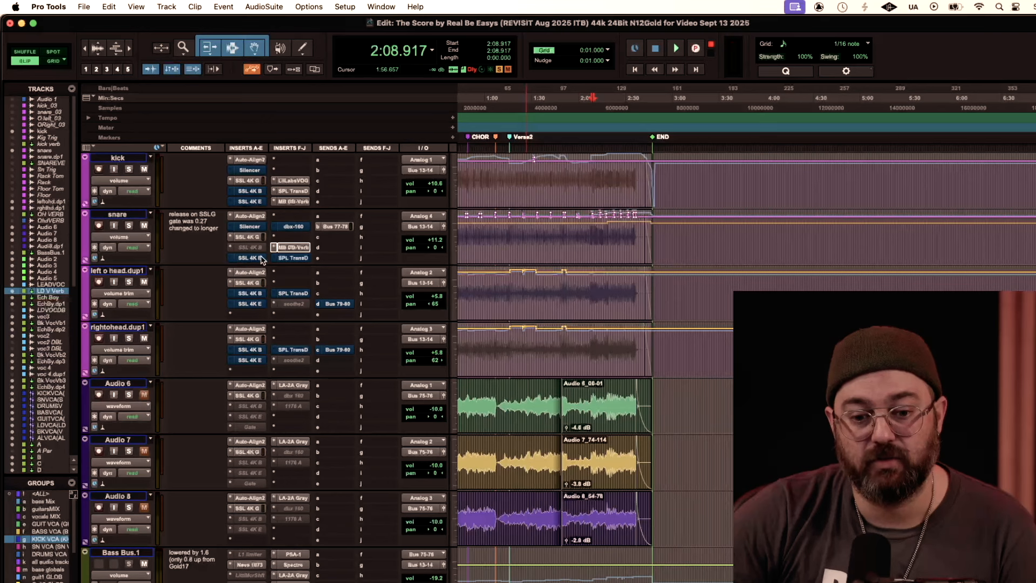
{"action": "left_click", "coordinate": [341, 229]}
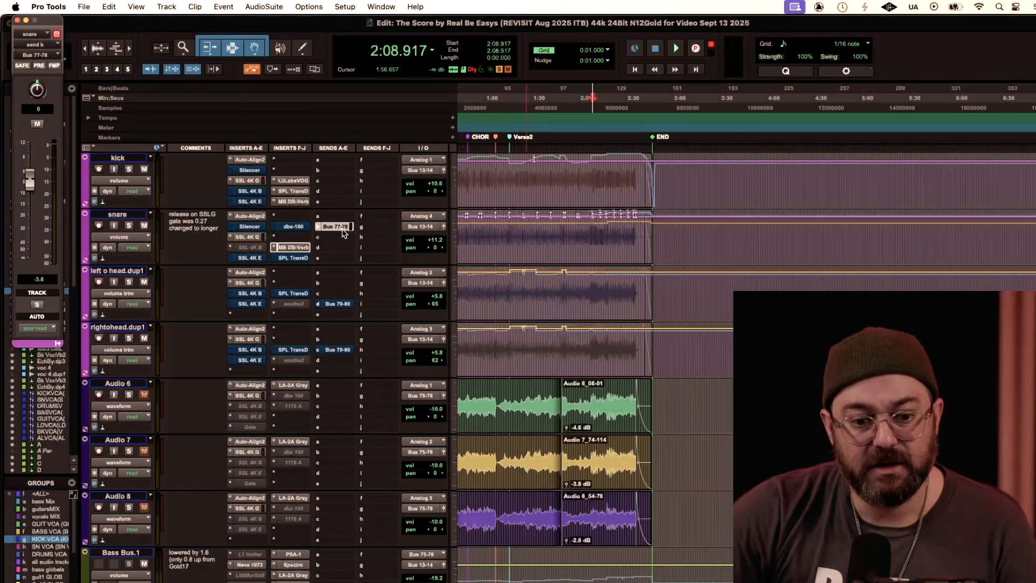
{"action": "left_click", "coordinate": [18, 20]}
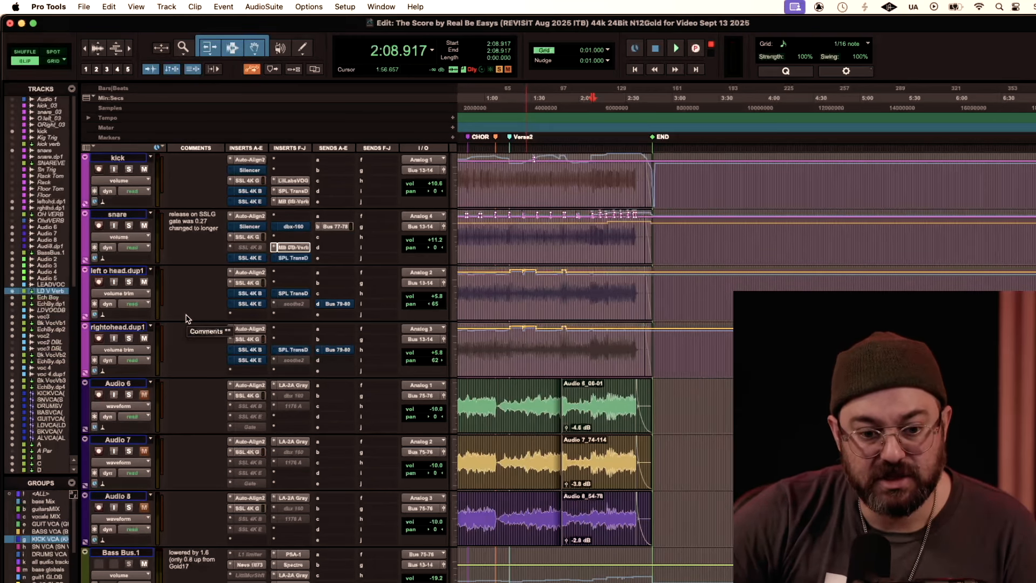
Step: Look over the vocal effect, VCA, submix and mix bus tracks below the drums and return to the drum tracks
{"action": "scroll", "coordinate": [186, 319], "scroll_direction": "down", "scroll_amount": 20}
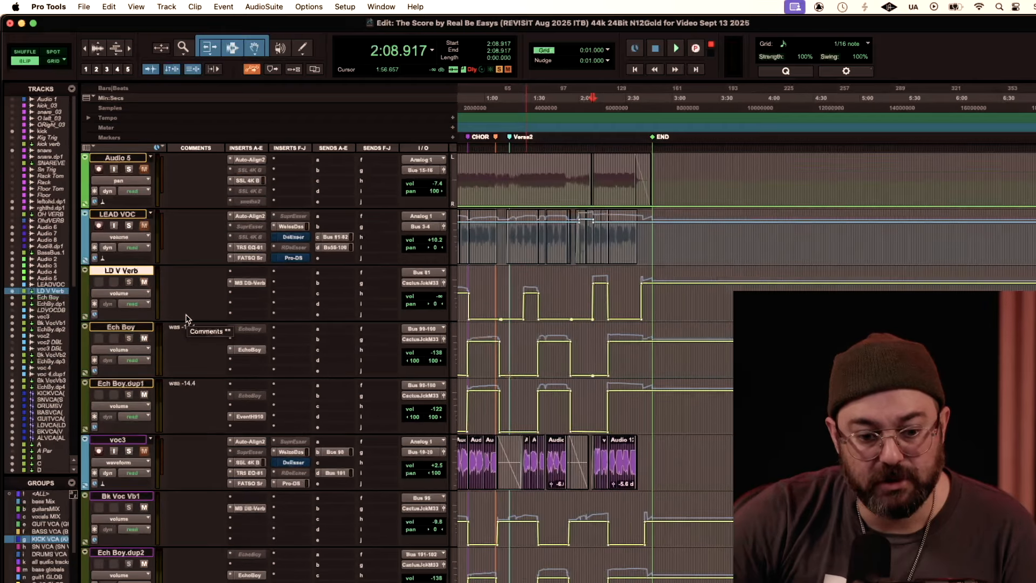
{"action": "scroll", "coordinate": [186, 319], "scroll_direction": "down", "scroll_amount": 15}
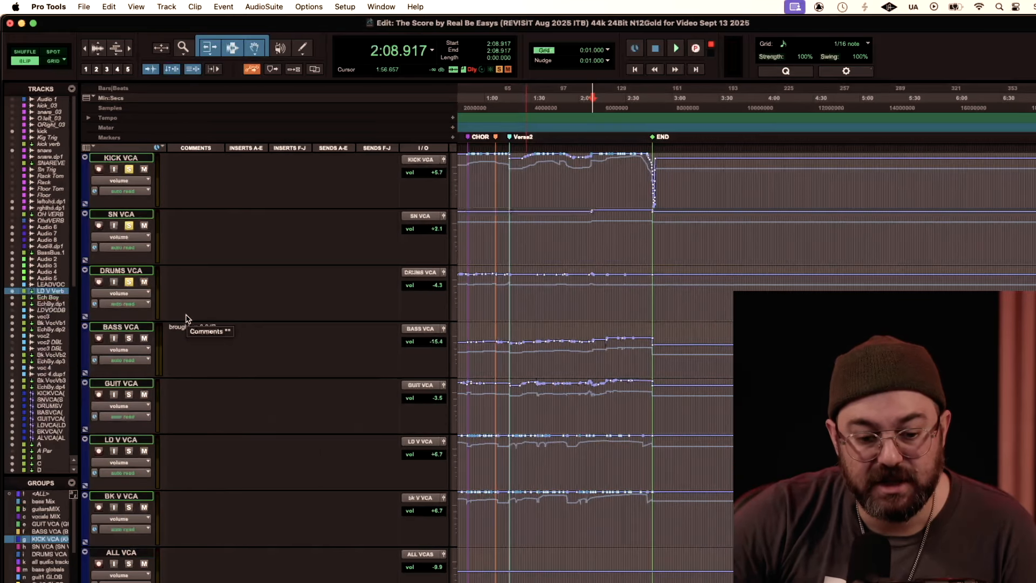
{"action": "scroll", "coordinate": [186, 318], "scroll_direction": "down", "scroll_amount": 6}
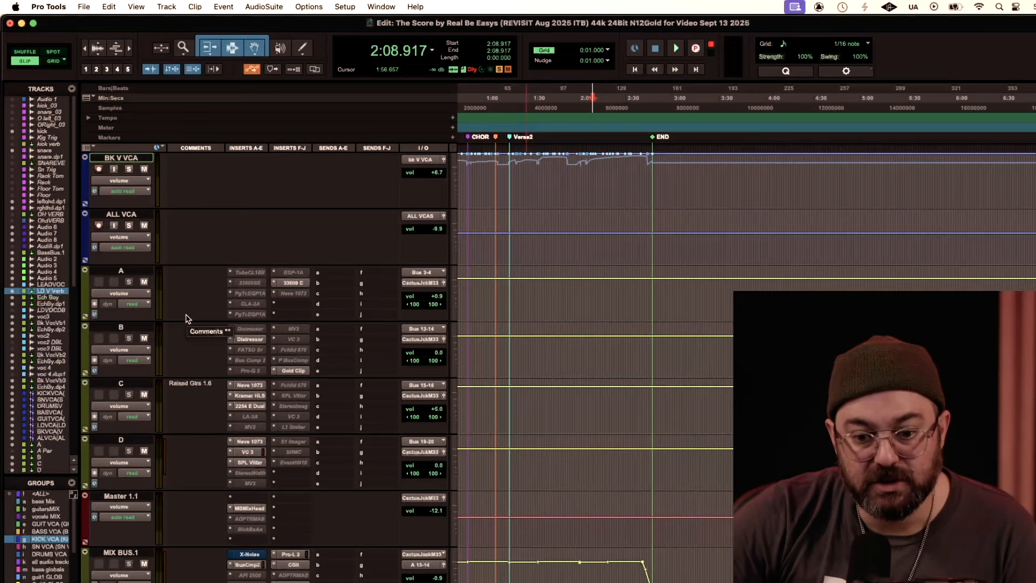
{"action": "scroll", "coordinate": [186, 319], "scroll_direction": "down", "scroll_amount": 15}
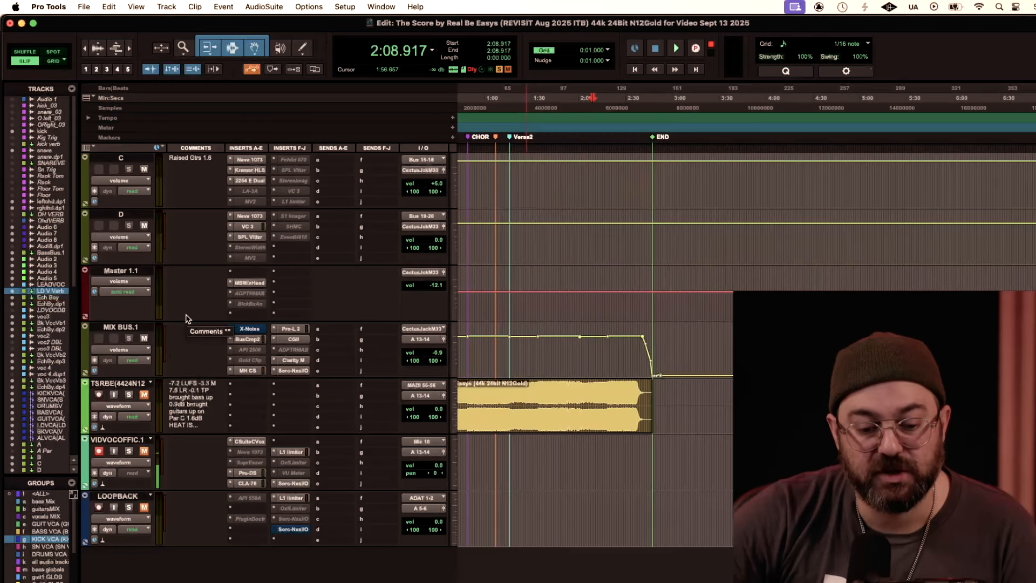
{"action": "scroll", "coordinate": [187, 319], "scroll_direction": "up", "scroll_amount": 8}
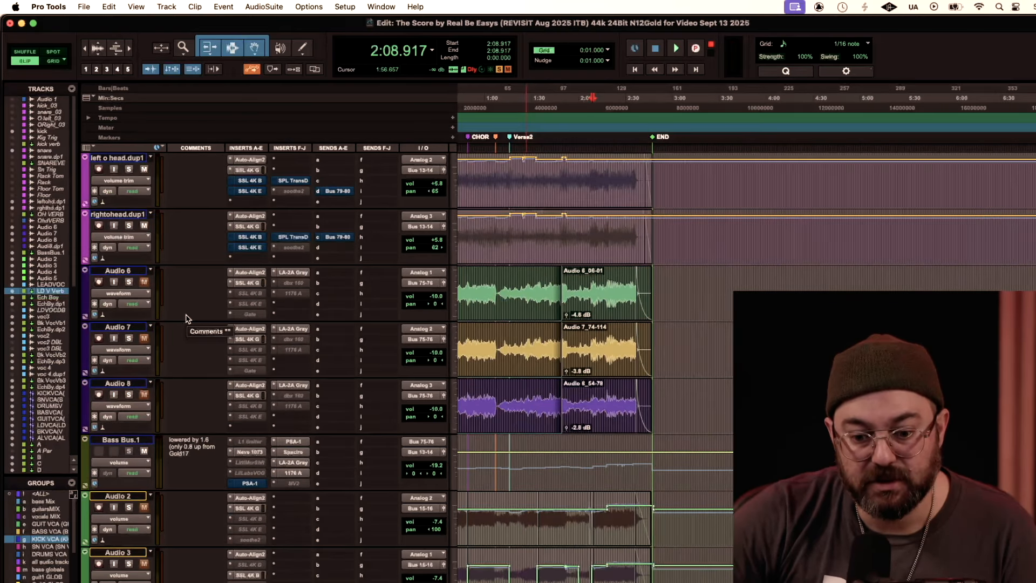
{"action": "scroll", "coordinate": [184, 327], "scroll_direction": "up", "scroll_amount": 2}
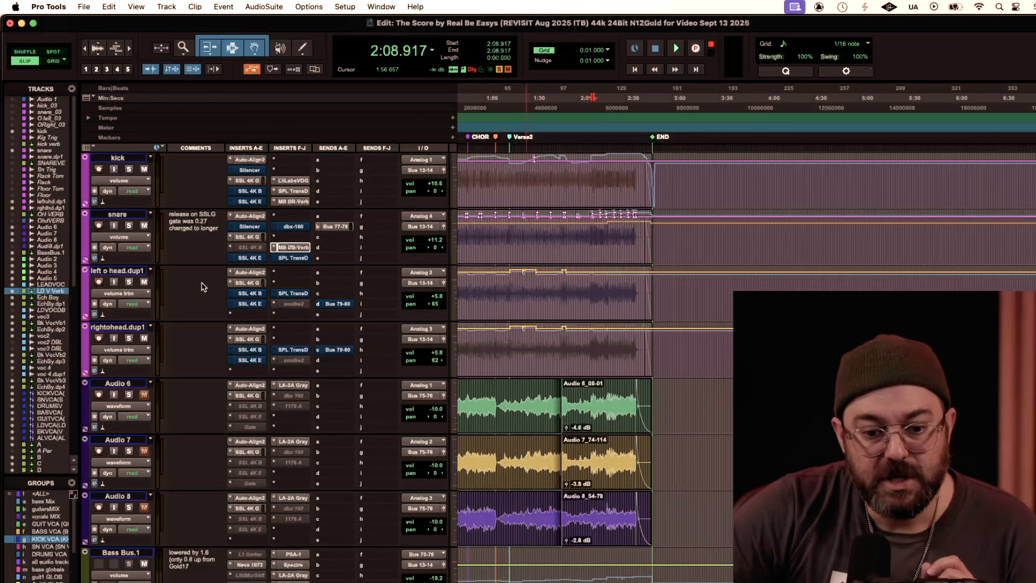
Step: Examine the high-mid EQ frequency and gain in the left overhead's SSL 4K G channel strip and close it
{"action": "left_click", "coordinate": [247, 283]}
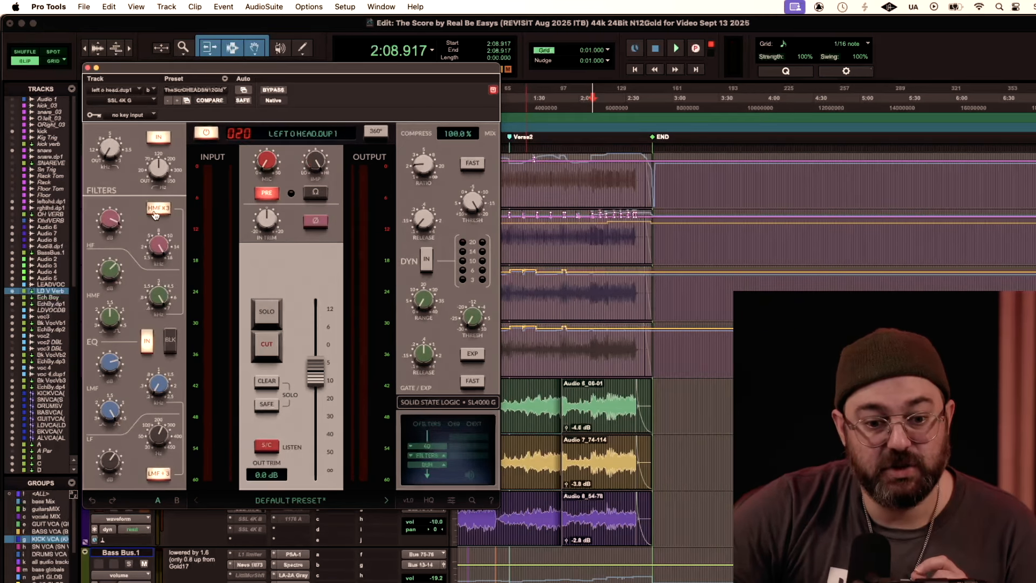
{"action": "mouse_move", "coordinate": [167, 287]}
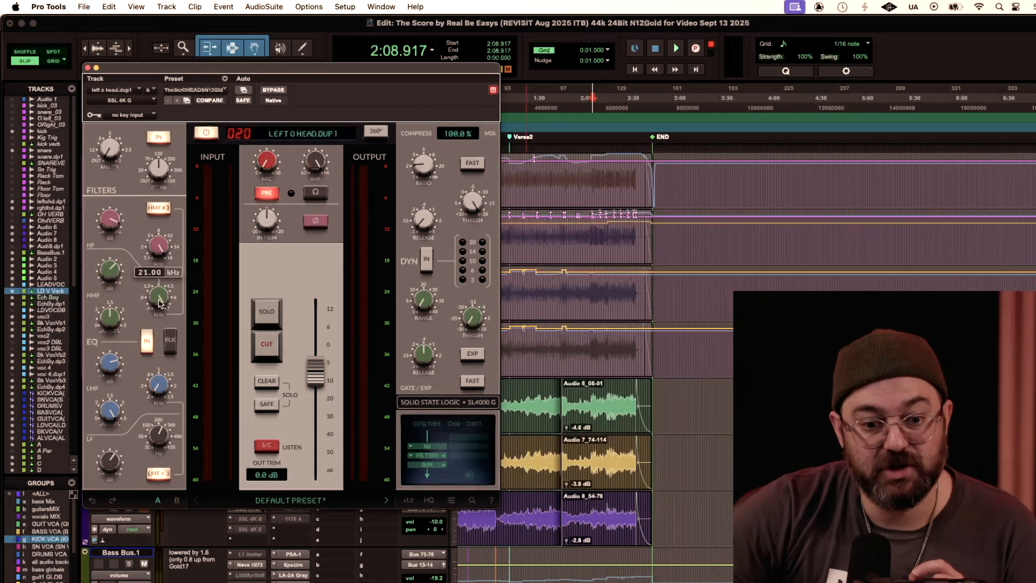
{"action": "mouse_move", "coordinate": [117, 274]}
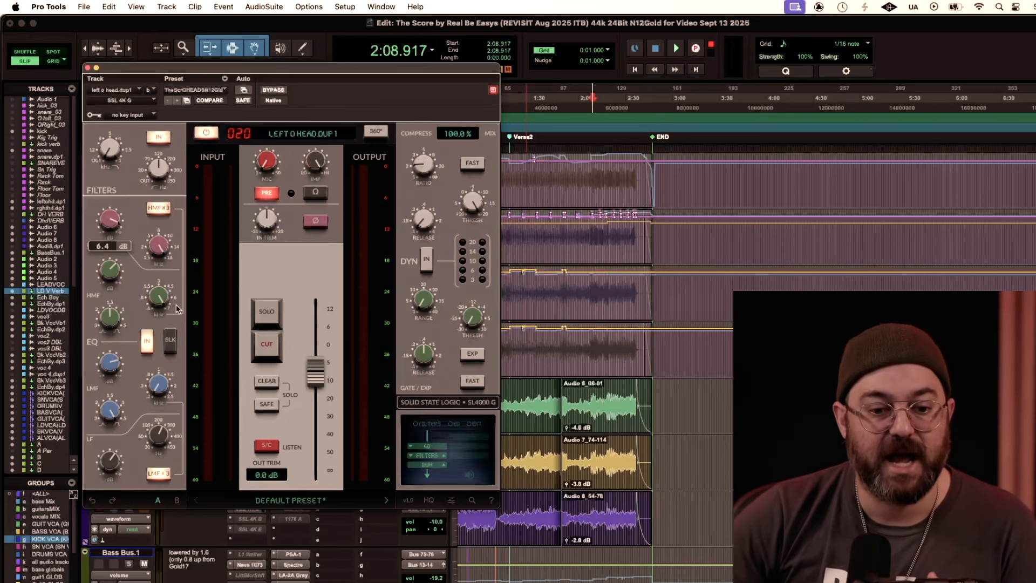
{"action": "mouse_move", "coordinate": [110, 319]}
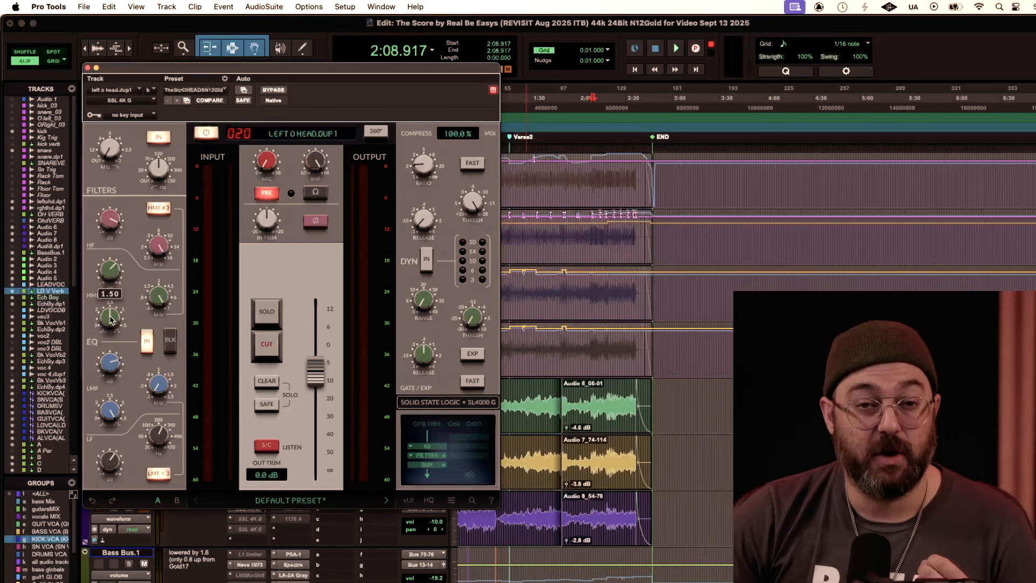
{"action": "left_click", "coordinate": [87, 68]}
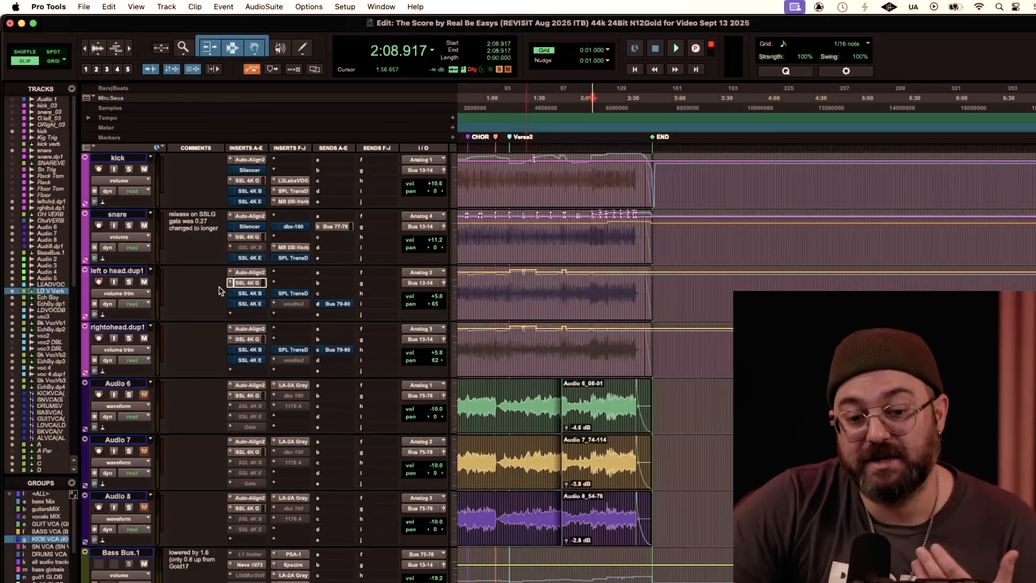
Step: Examine the high-frequency and high-mid EQ settings in the right overhead's SSL 4K G channel strip and close it
{"action": "left_click", "coordinate": [249, 339]}
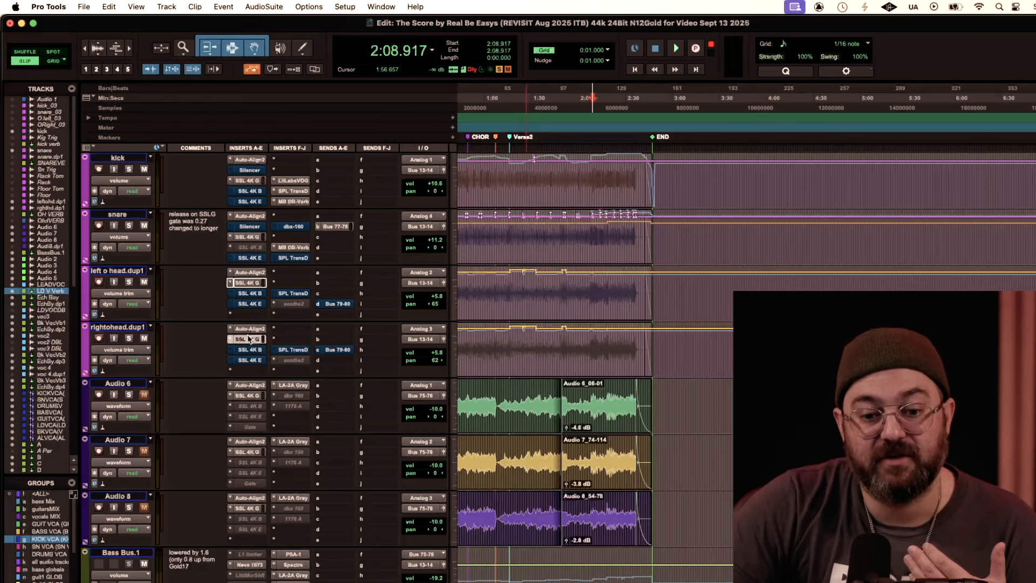
{"action": "mouse_move", "coordinate": [114, 226]}
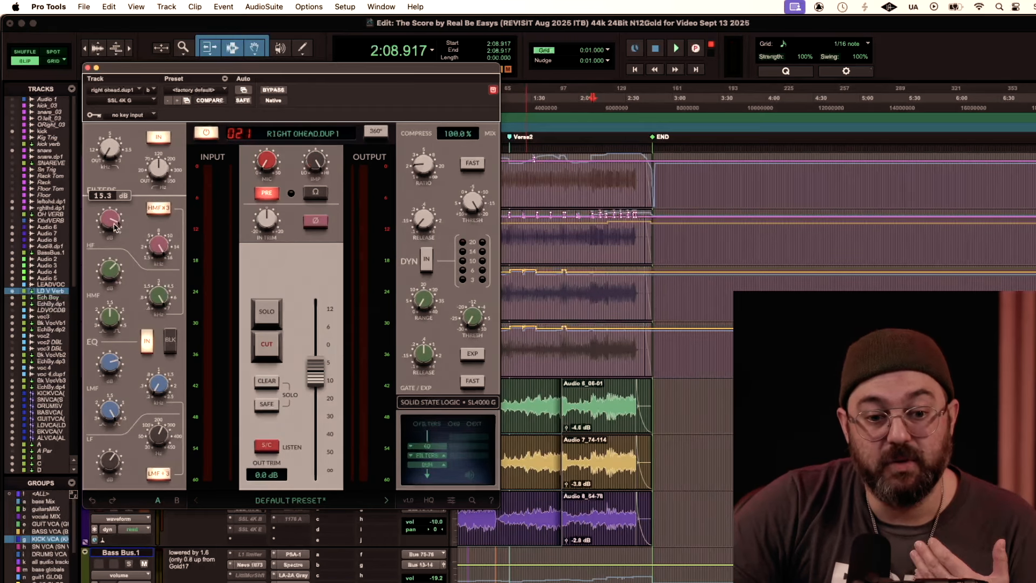
{"action": "mouse_move", "coordinate": [165, 252]}
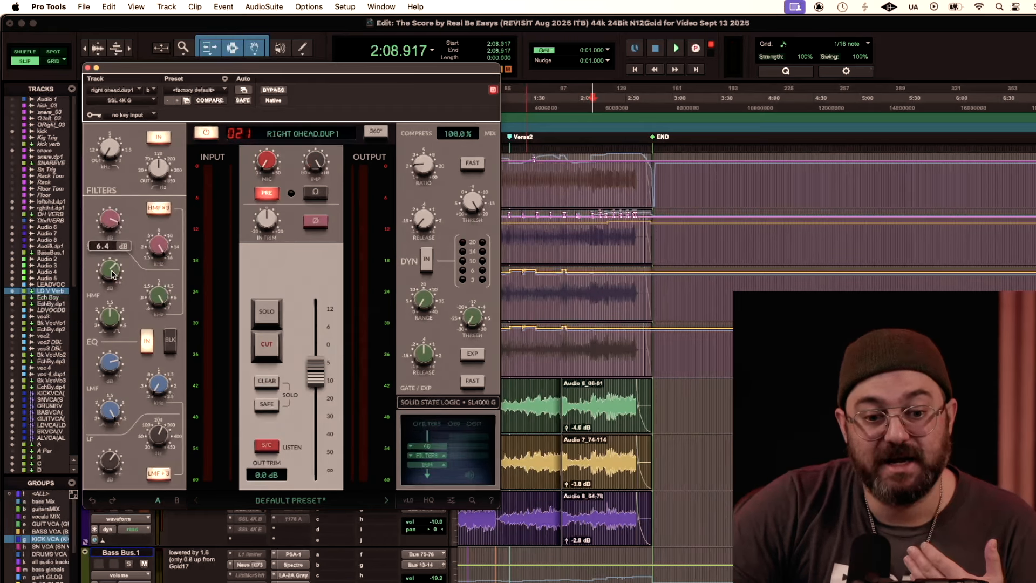
{"action": "mouse_move", "coordinate": [162, 305]}
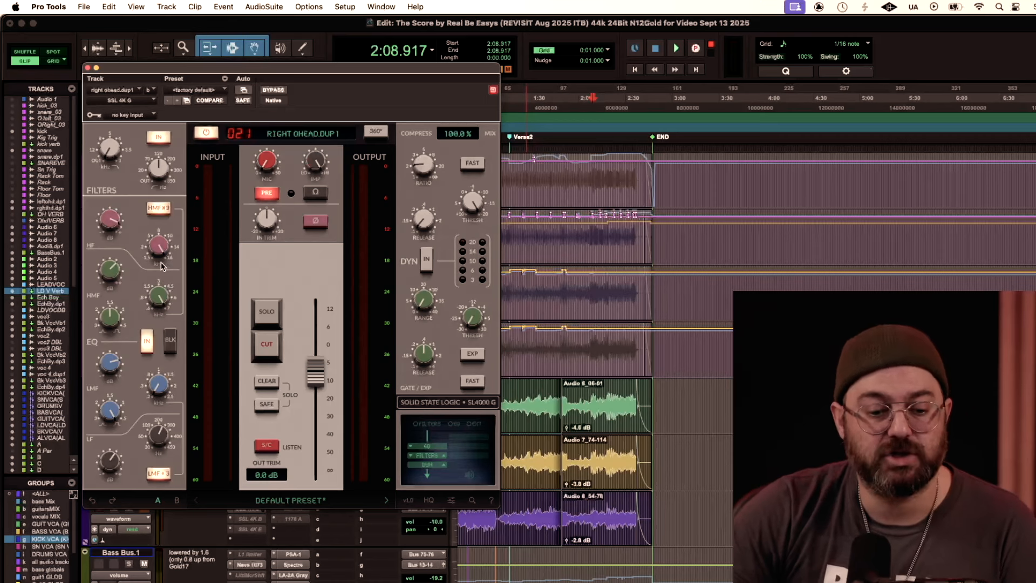
{"action": "left_click", "coordinate": [88, 68]}
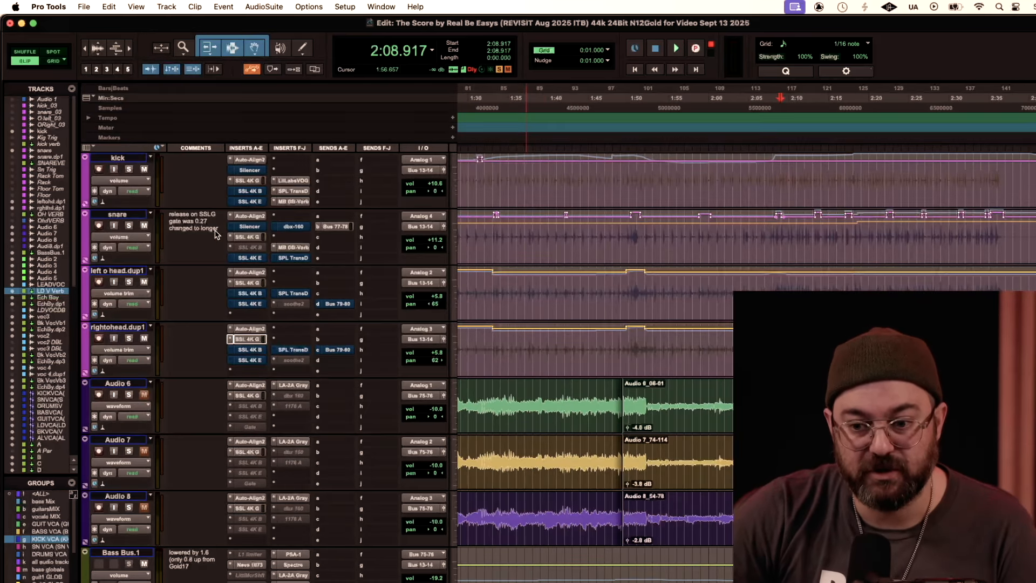
Step: Zoom the timeline out and audition the mix just after the P1 marker and again from the Verse2 marker
{"action": "key", "text": "r"}
{"action": "key", "text": "r"}
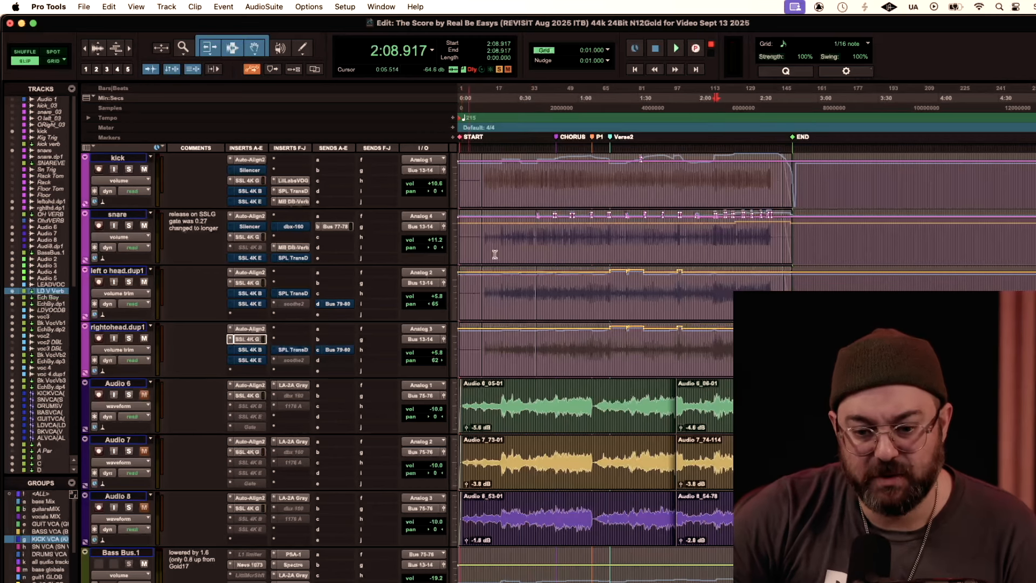
{"action": "left_click", "coordinate": [595, 102]}
{"action": "key", "text": "space"}
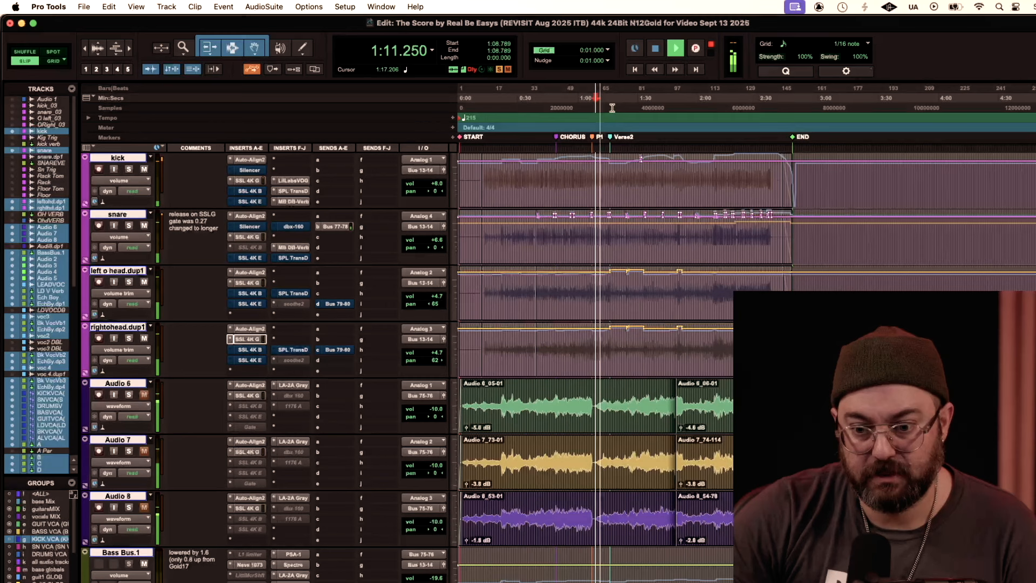
{"action": "key", "text": "space"}
{"action": "left_click", "coordinate": [613, 99]}
{"action": "left_click", "coordinate": [610, 100]}
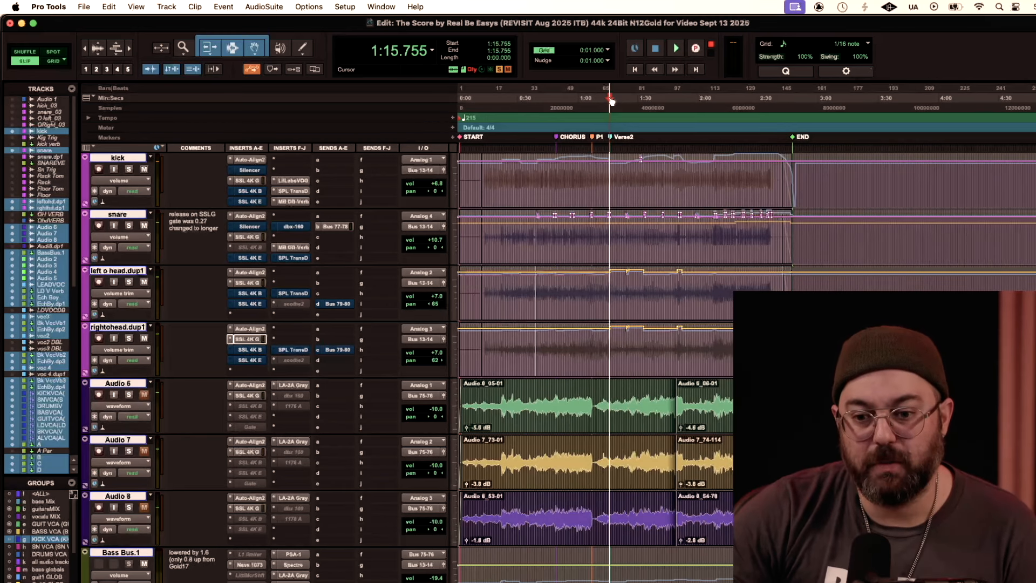
{"action": "key", "text": "space"}
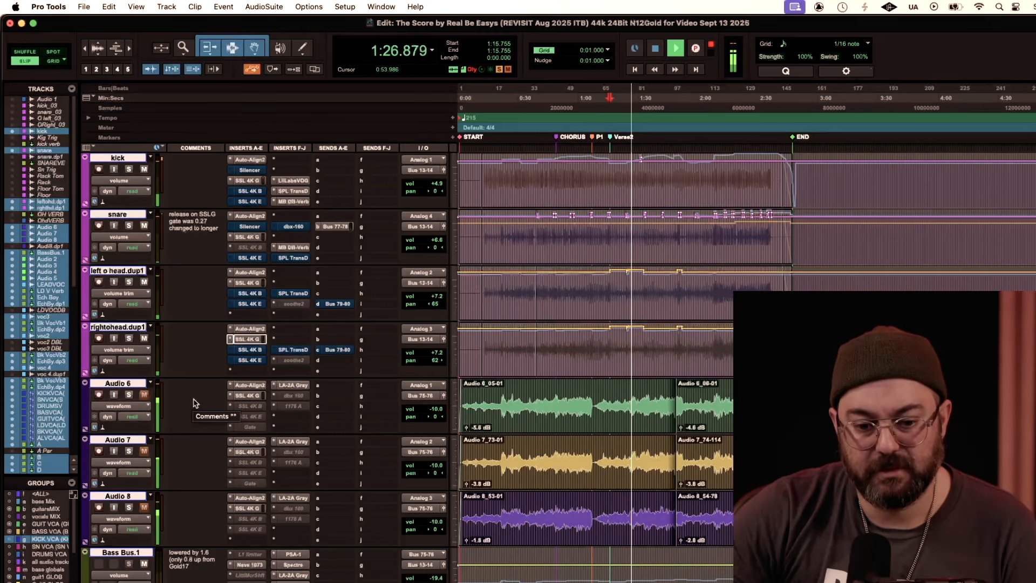
{"action": "key", "text": "space"}
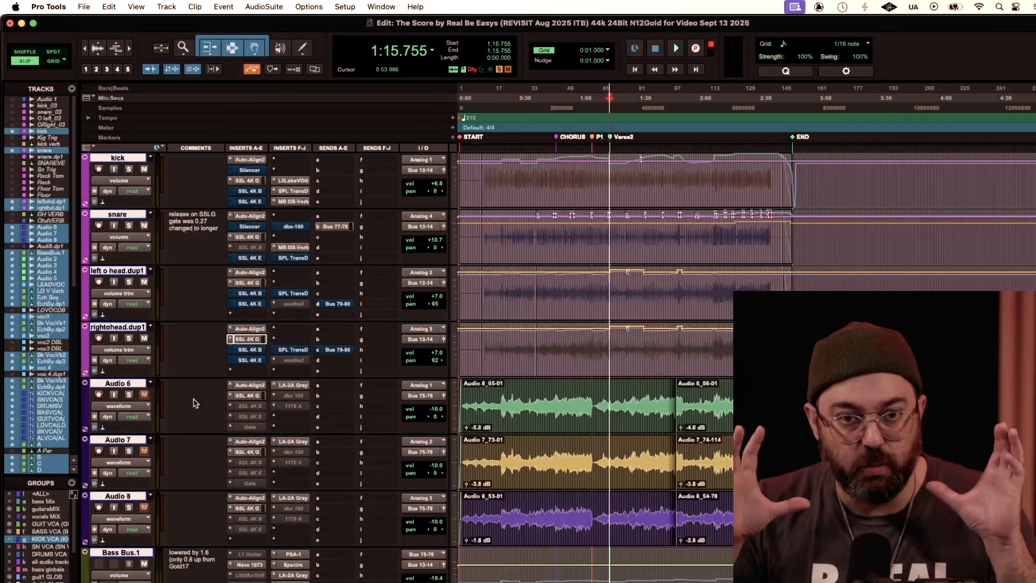
Step: Solo the Audio 6, Audio 7 and Audio 8 tracks and play them from the Verse2 marker
{"action": "scroll", "coordinate": [199, 401], "scroll_direction": "down", "scroll_amount": 2}
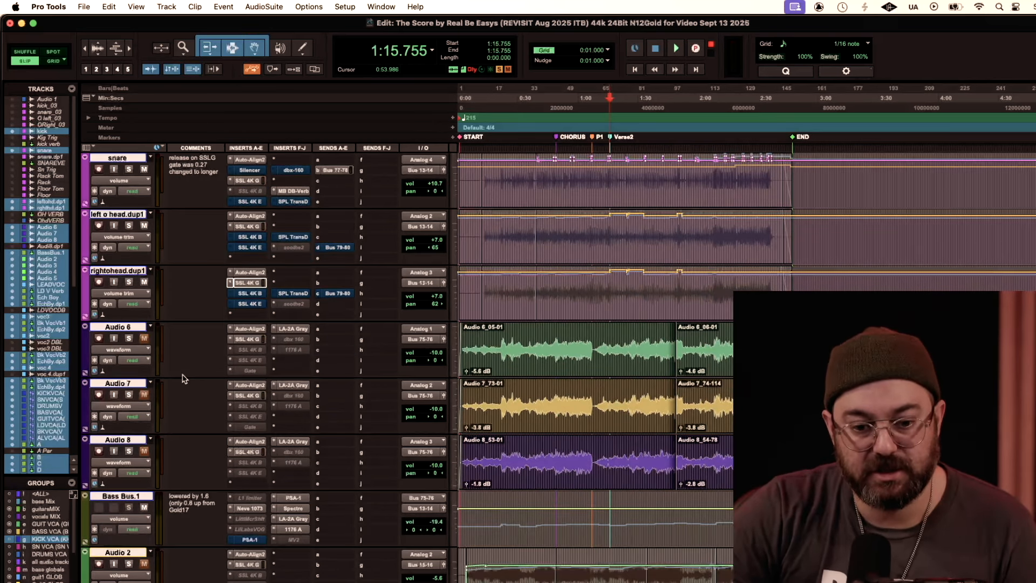
{"action": "scroll", "coordinate": [182, 378], "scroll_direction": "down", "scroll_amount": 2}
{"action": "scroll", "coordinate": [182, 378], "scroll_direction": "up", "scroll_amount": 4}
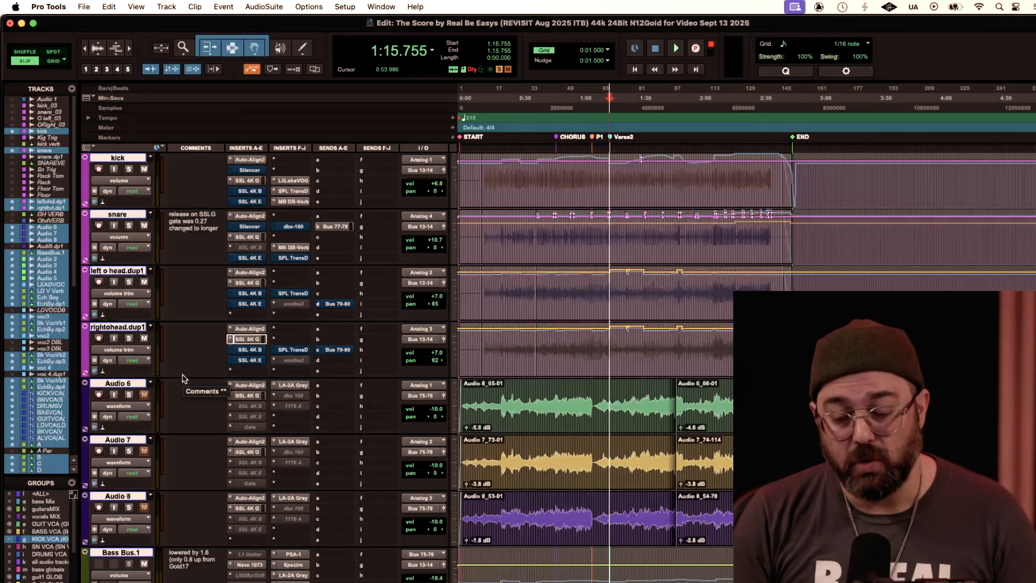
{"action": "scroll", "coordinate": [186, 385], "scroll_direction": "down", "scroll_amount": 2}
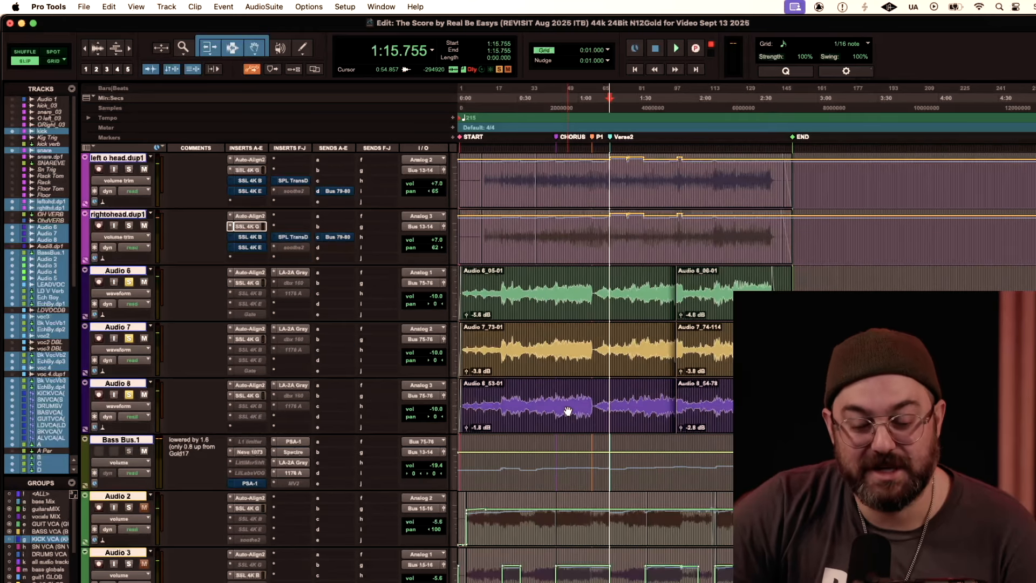
{"action": "key", "text": "space"}
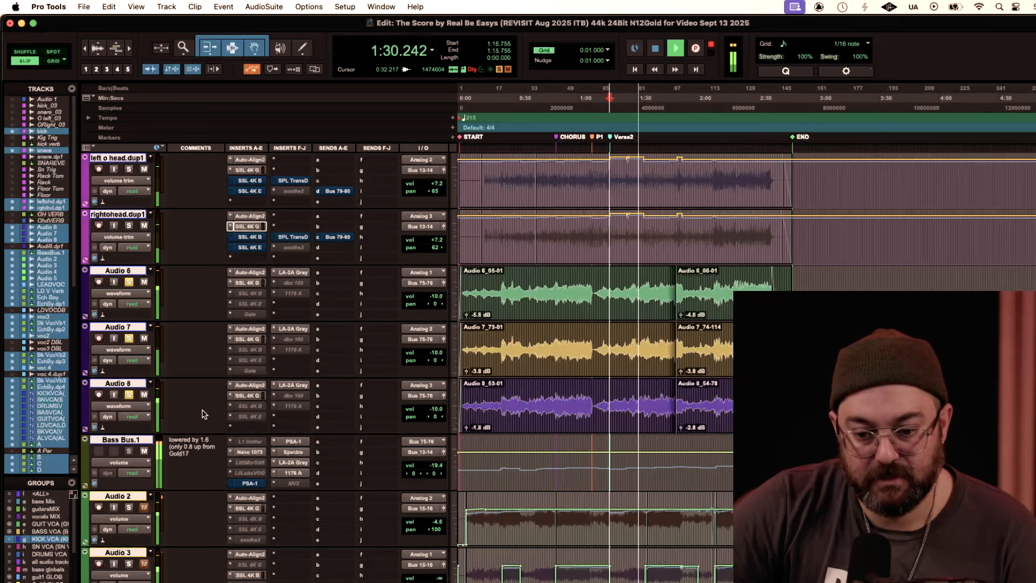
Step: Inspect the LA-2A Gray compressors on Audio 6, Audio 7 and Audio 8 during playback, moving the plug-in window clear of the tracks
{"action": "left_click", "coordinate": [293, 385]}
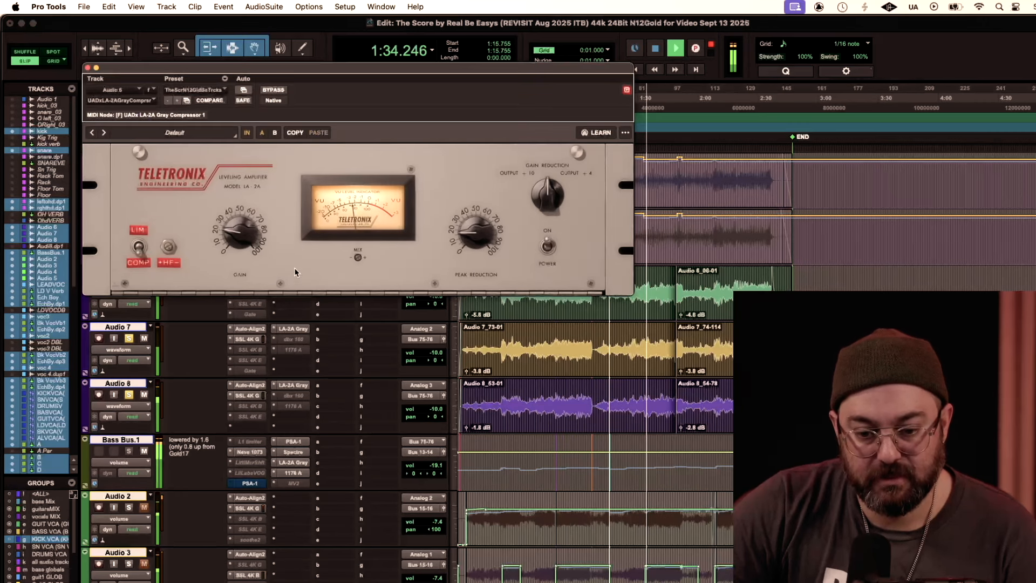
{"action": "left_click", "coordinate": [291, 328]}
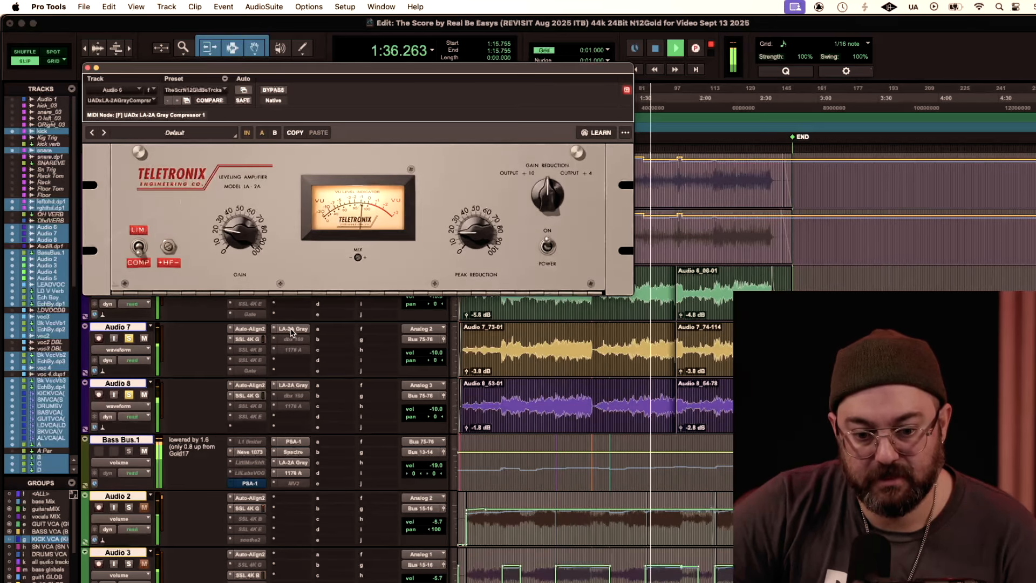
{"action": "left_click_drag", "start_coordinate": [267, 66], "coordinate": [326, 18]}
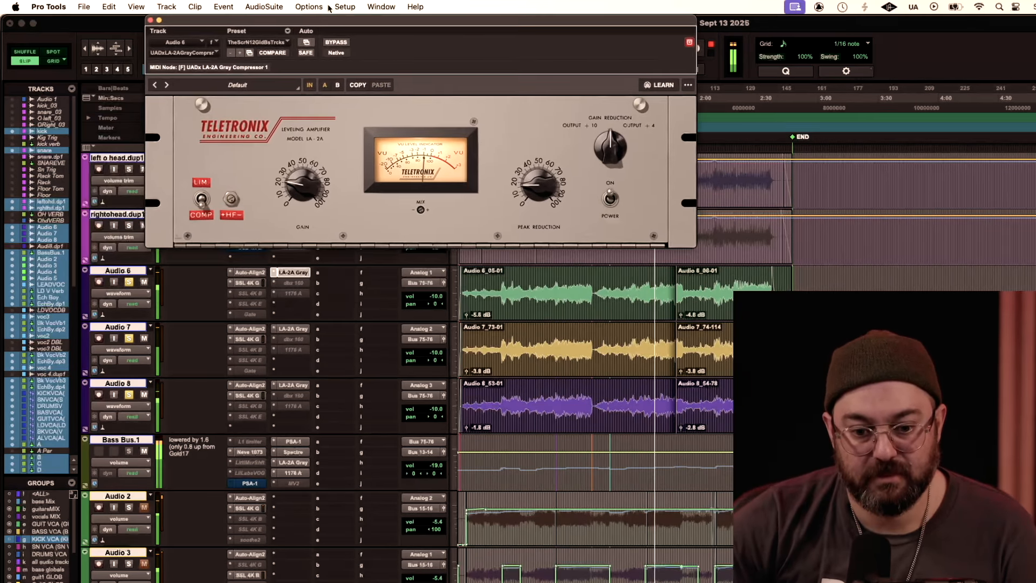
{"action": "left_click", "coordinate": [296, 330]}
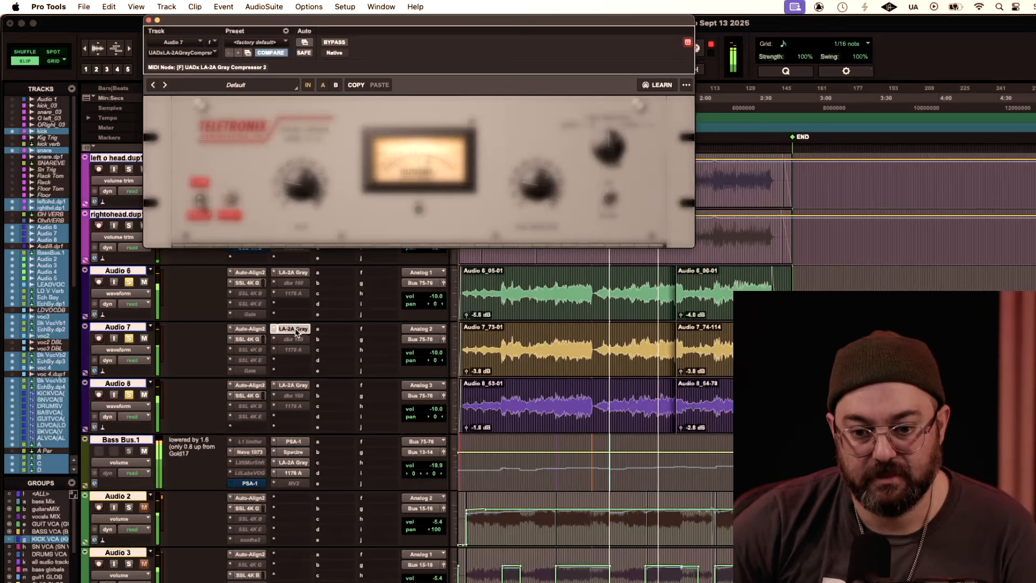
{"action": "left_click", "coordinate": [297, 386]}
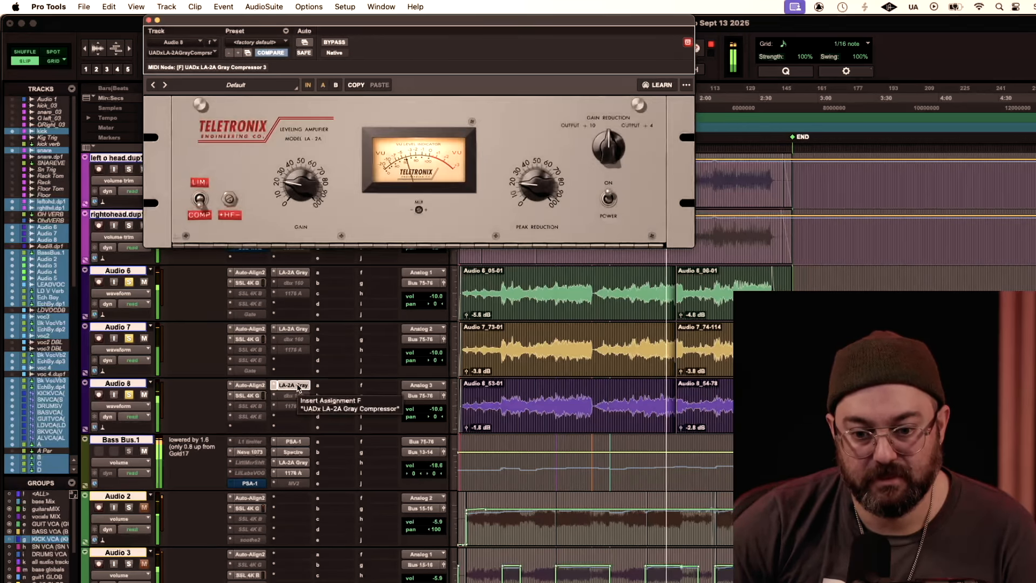
Step: Inspect the SSL 4K G channel strips on Audio 8, Audio 7 and Audio 6 during playback, closing each one
{"action": "left_click", "coordinate": [257, 397]}
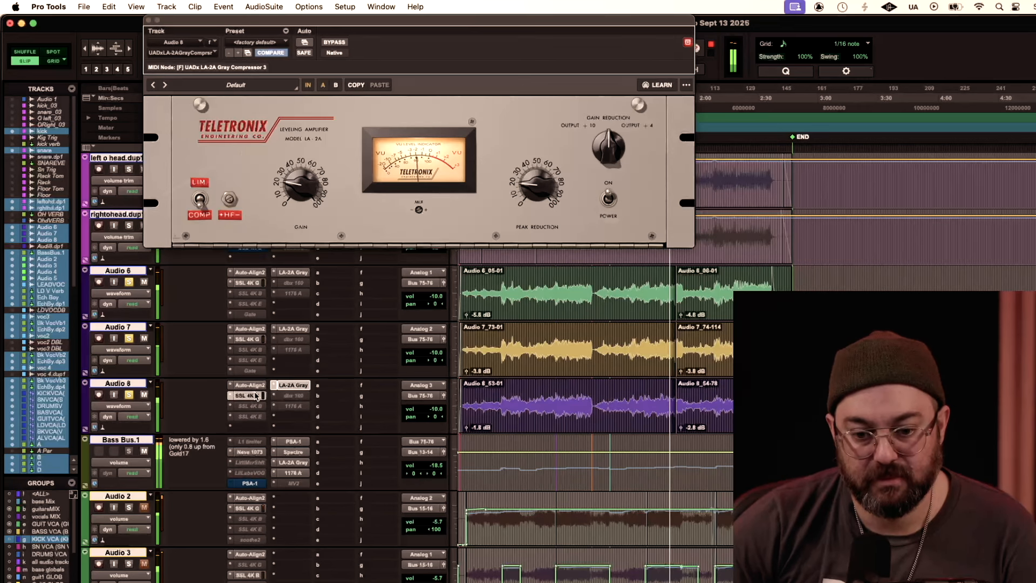
{"action": "left_click", "coordinate": [149, 20]}
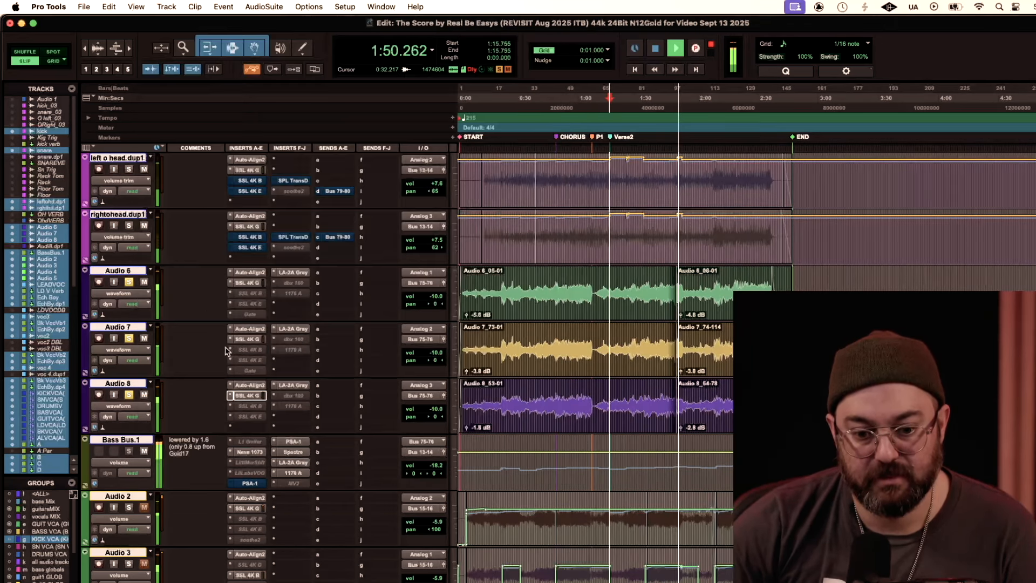
{"action": "left_click", "coordinate": [247, 339]}
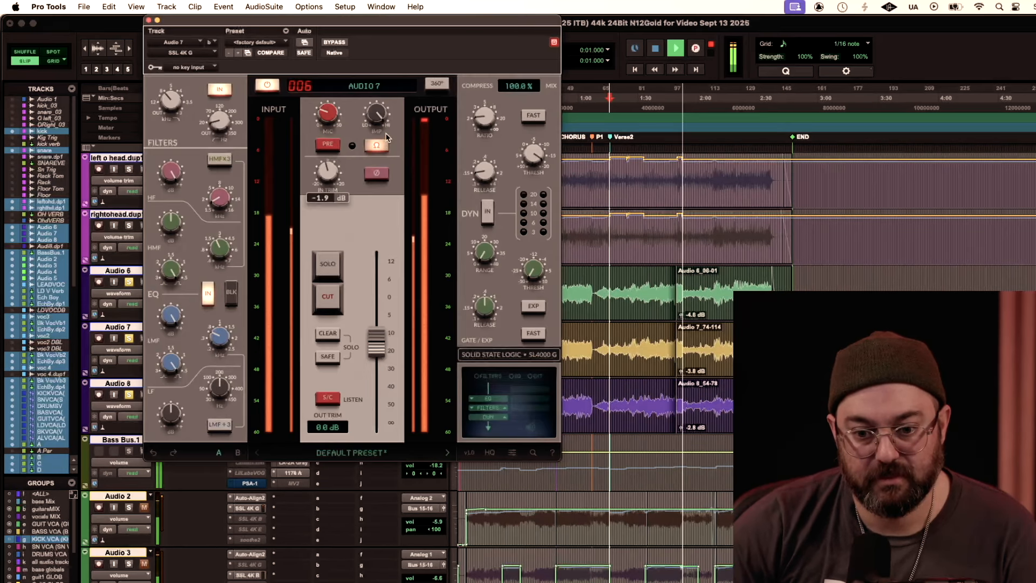
{"action": "left_click", "coordinate": [149, 20]}
{"action": "left_click", "coordinate": [248, 283]}
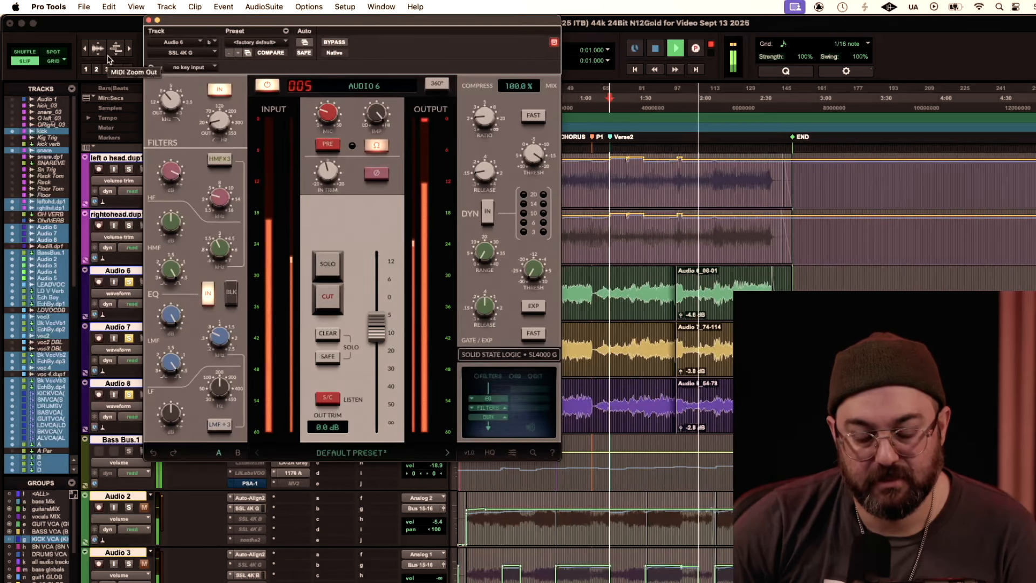
{"action": "left_click", "coordinate": [148, 20]}
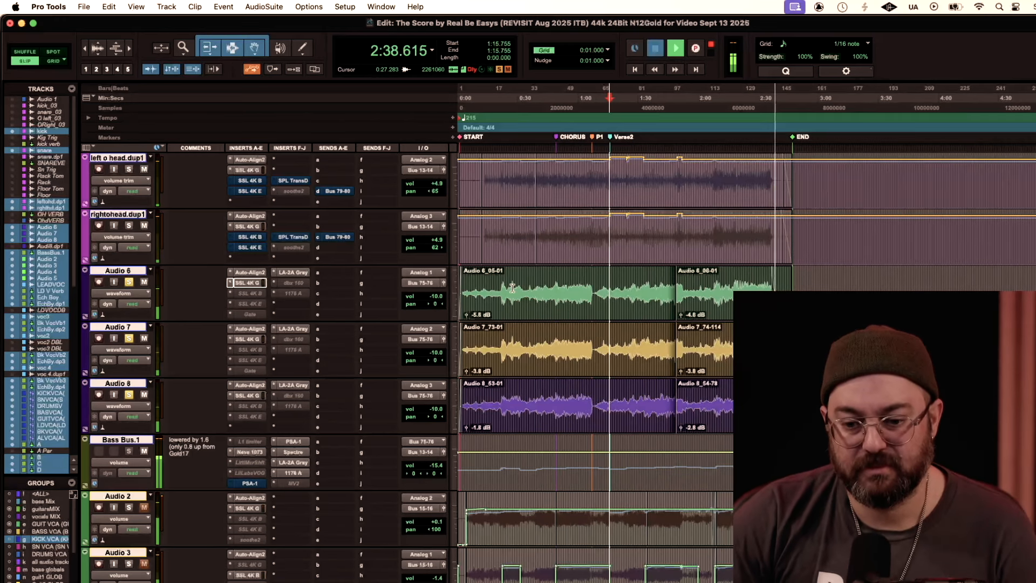
Step: Stop playback, place the cursor at about 0:27 on Audio 6, and check the dynamics section of Audio 8's SSL 4K G channel strip
{"action": "key", "text": "space"}
{"action": "left_click", "coordinate": [512, 287]}
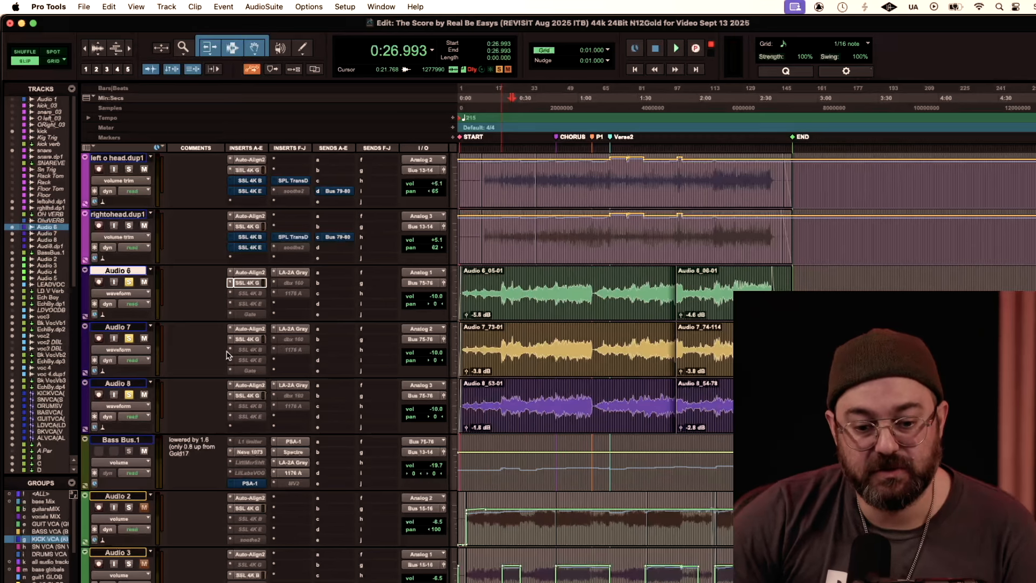
{"action": "left_click", "coordinate": [249, 395]}
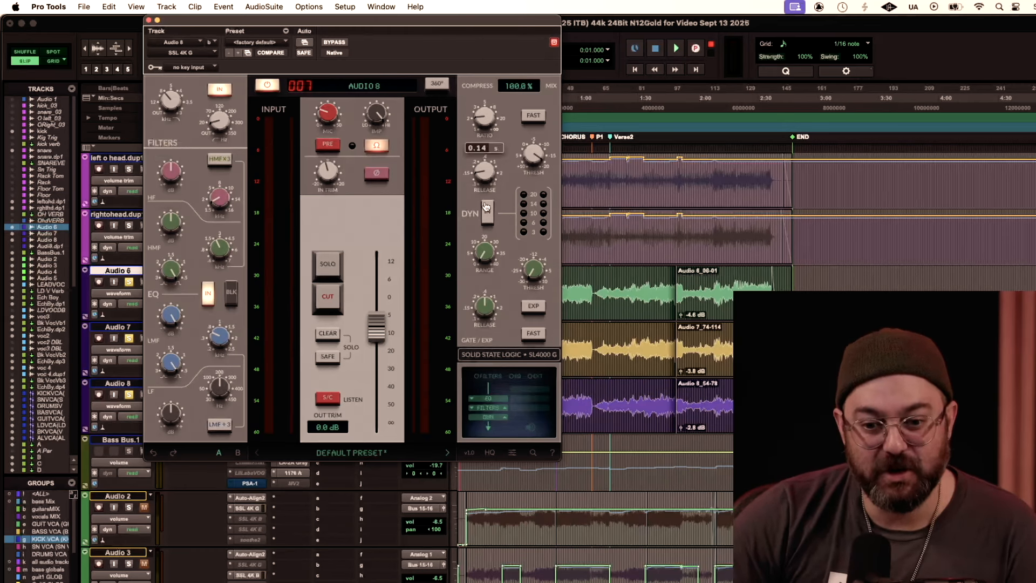
{"action": "left_click", "coordinate": [148, 20]}
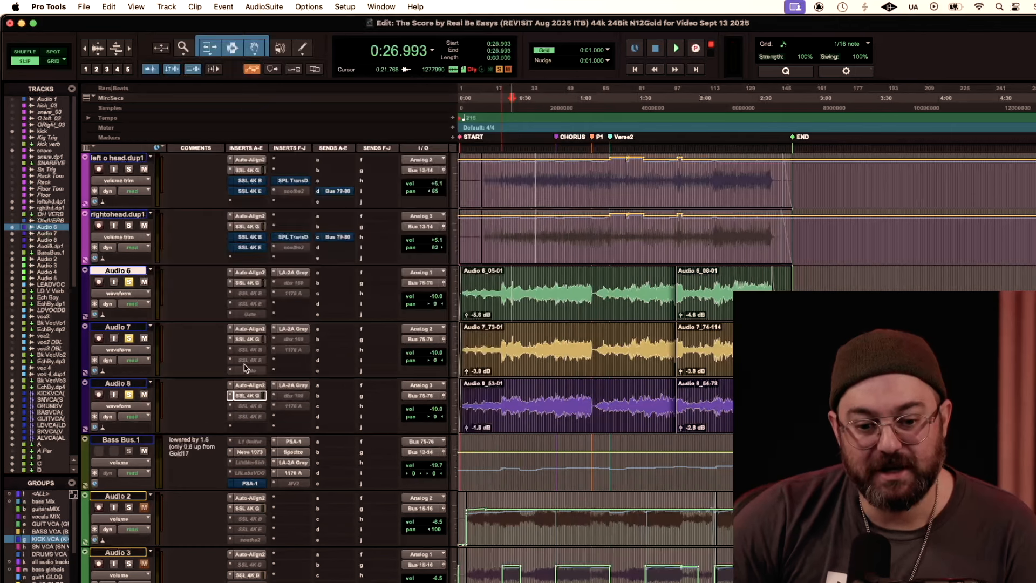
Step: Check the LA-2A Gray compressor settings on Audio 8 and Audio 7, closing both windows
{"action": "left_click", "coordinate": [294, 384]}
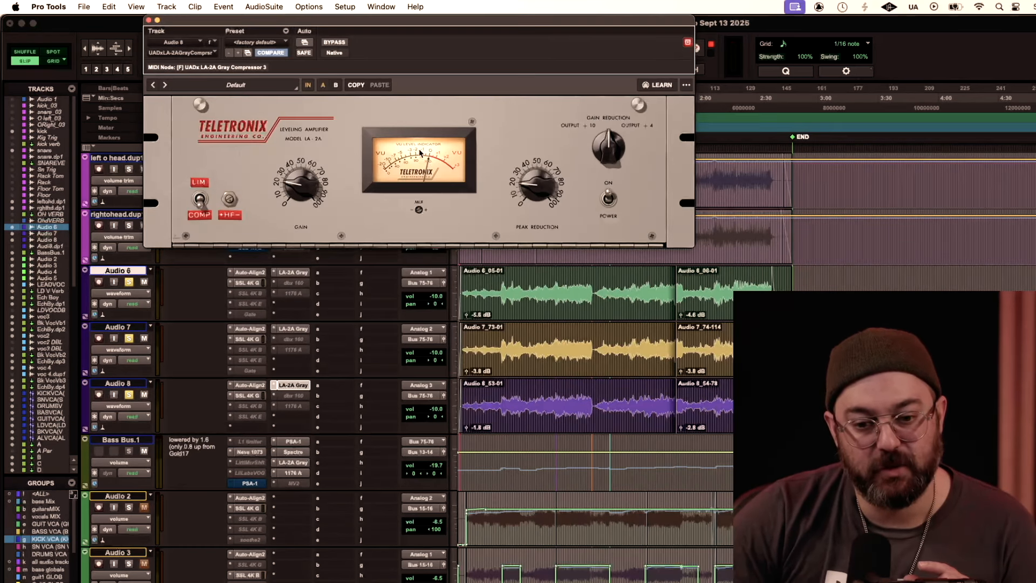
{"action": "left_click", "coordinate": [149, 20]}
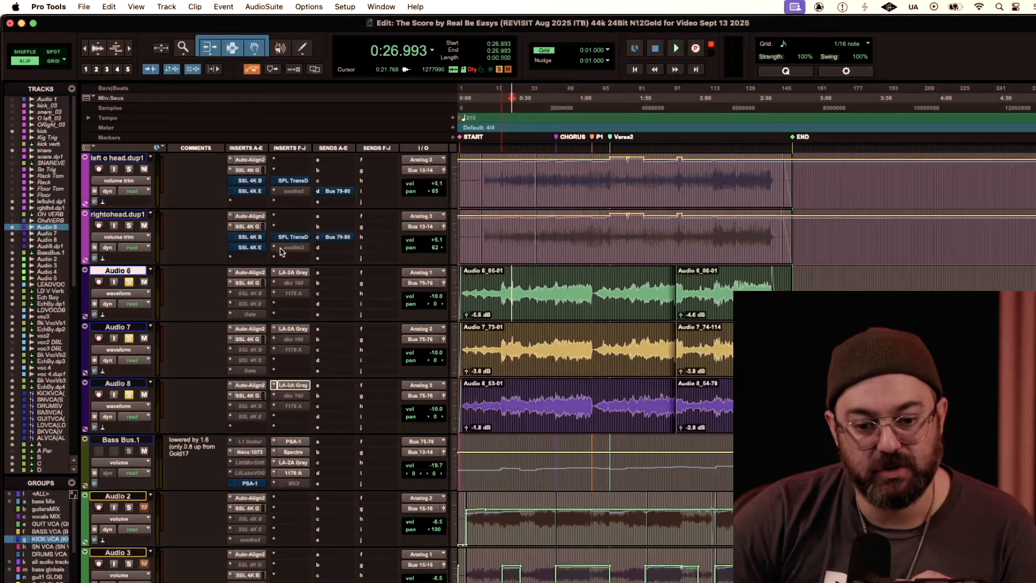
{"action": "left_click", "coordinate": [295, 330]}
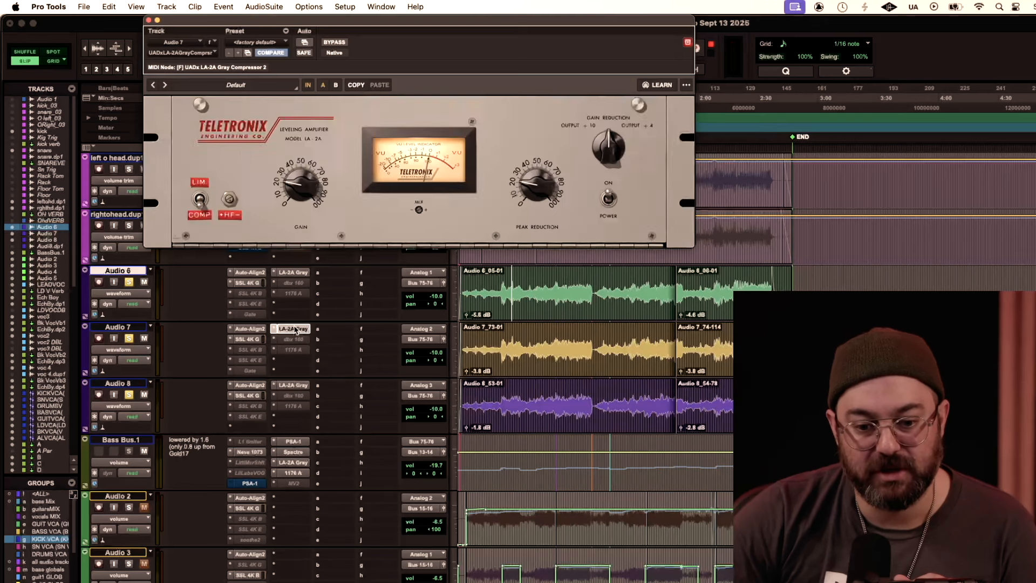
{"action": "left_click", "coordinate": [149, 20]}
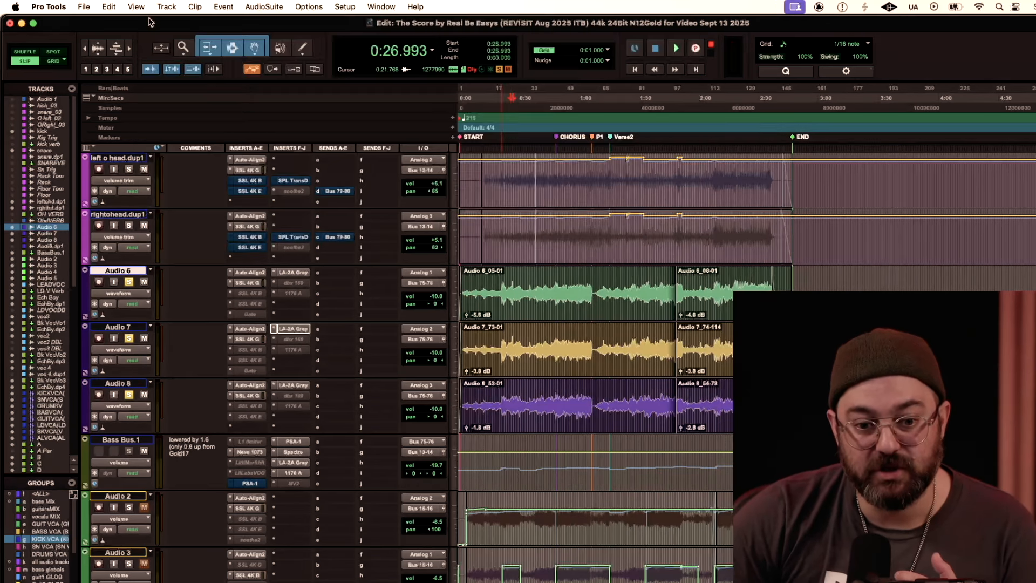
Step: Examine the high-frequency and low-mid EQ settings in Audio 6's SSL 4K G channel strip
{"action": "left_click", "coordinate": [246, 284]}
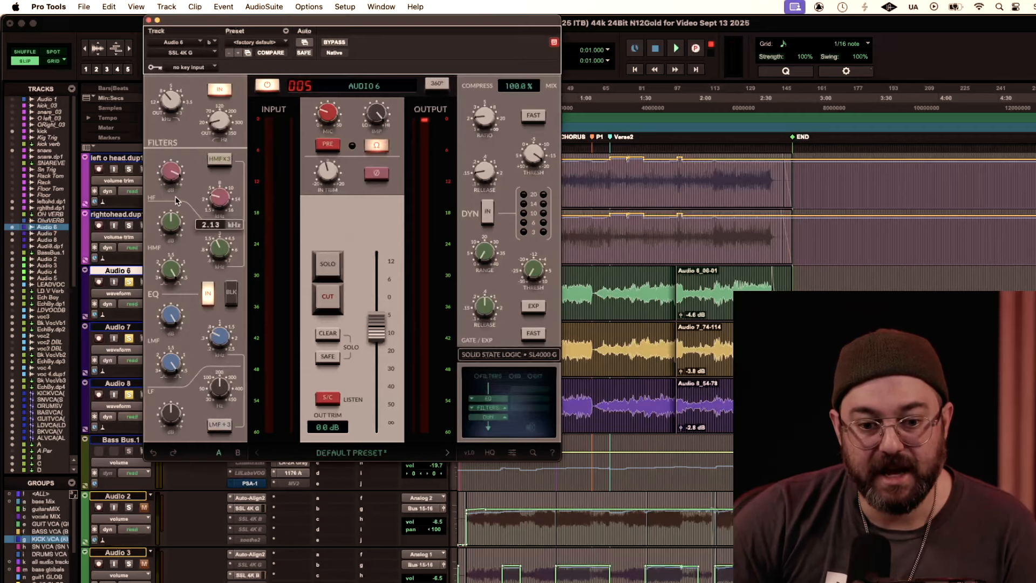
{"action": "left_click_drag", "start_coordinate": [191, 31], "coordinate": [241, 36]}
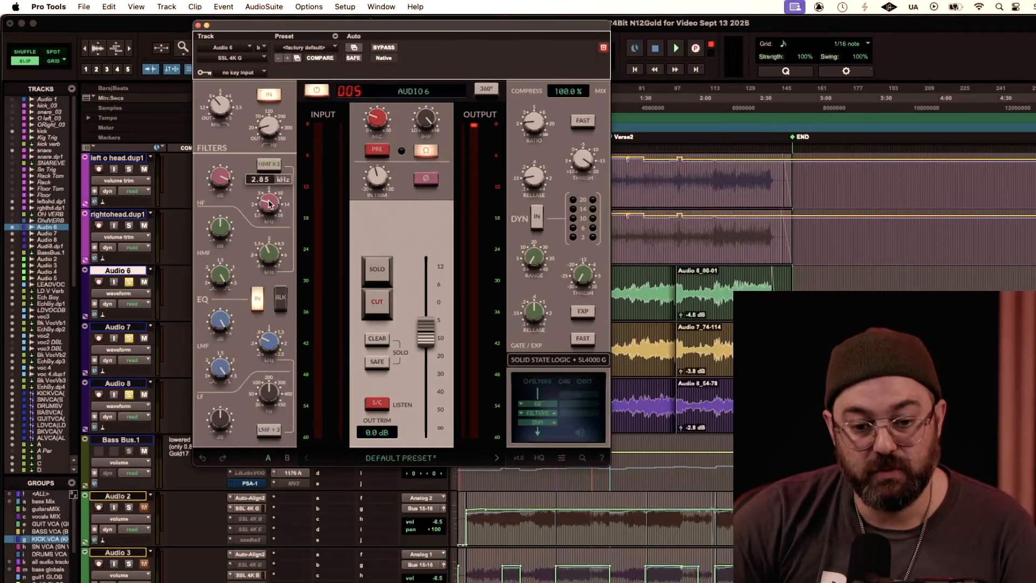
{"action": "mouse_move", "coordinate": [220, 183]}
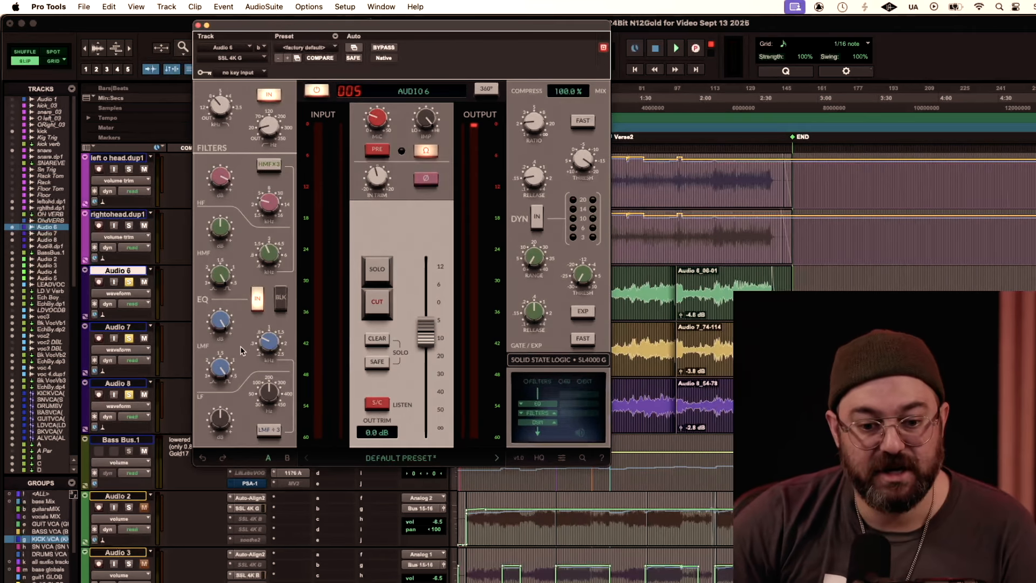
{"action": "mouse_move", "coordinate": [273, 339]}
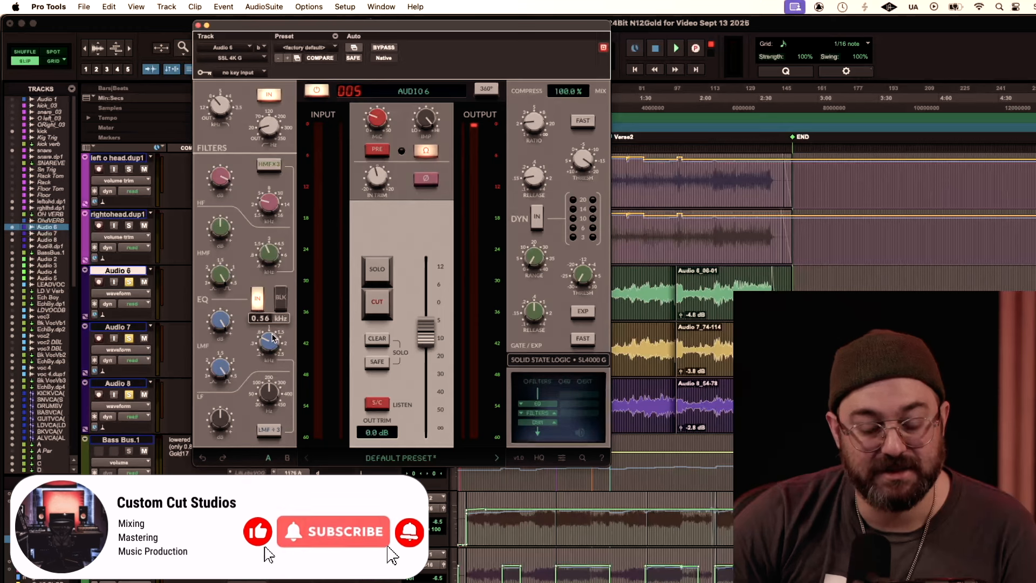
Step: Compare the SSL 4K G channel strips on Audio 8 and Audio 7, checking the EQ section of Audio 7's strip
{"action": "left_click", "coordinate": [199, 26]}
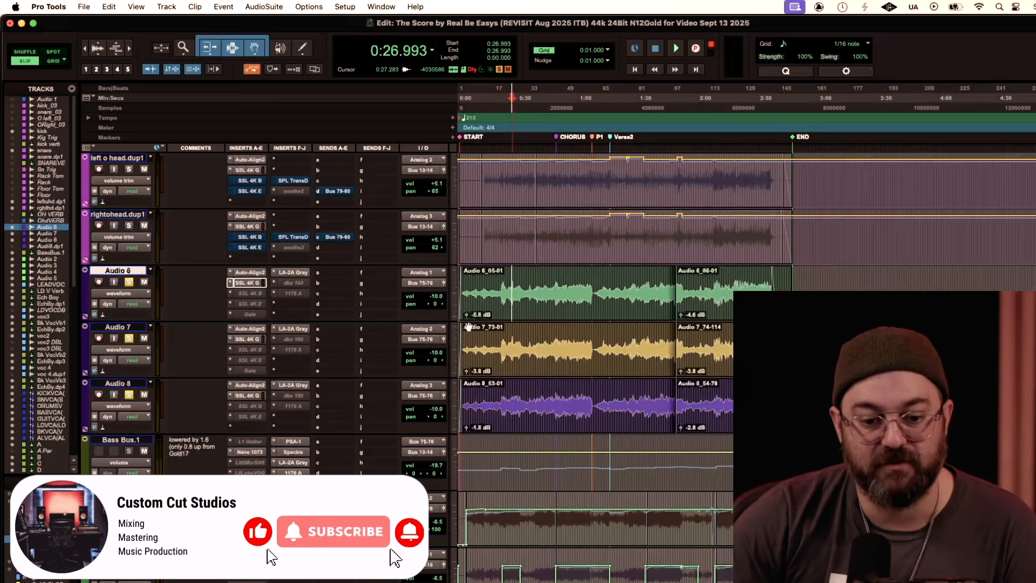
{"action": "left_click", "coordinate": [249, 396]}
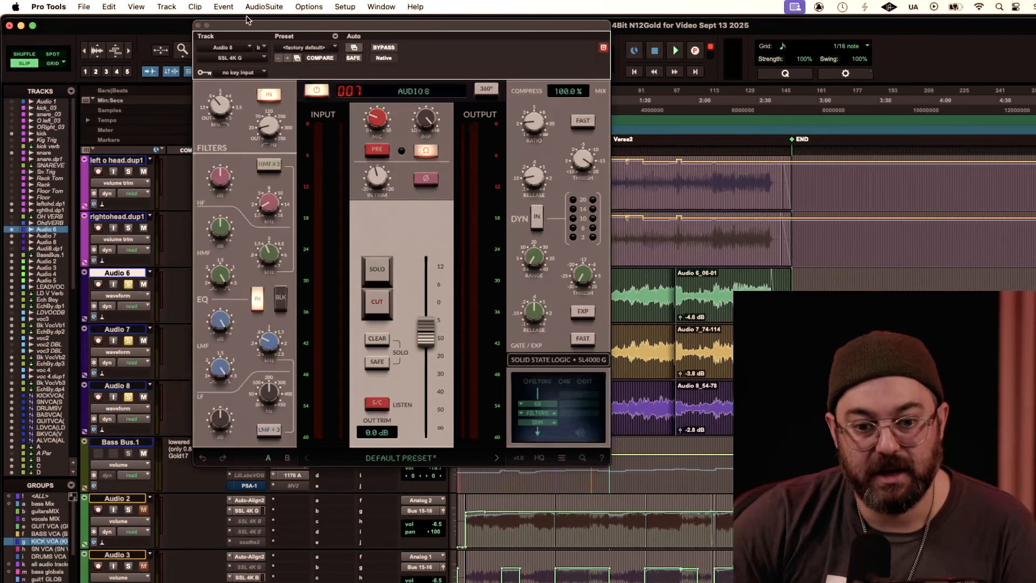
{"action": "left_click_drag", "start_coordinate": [267, 29], "coordinate": [379, 53]}
{"action": "left_click", "coordinate": [248, 342]}
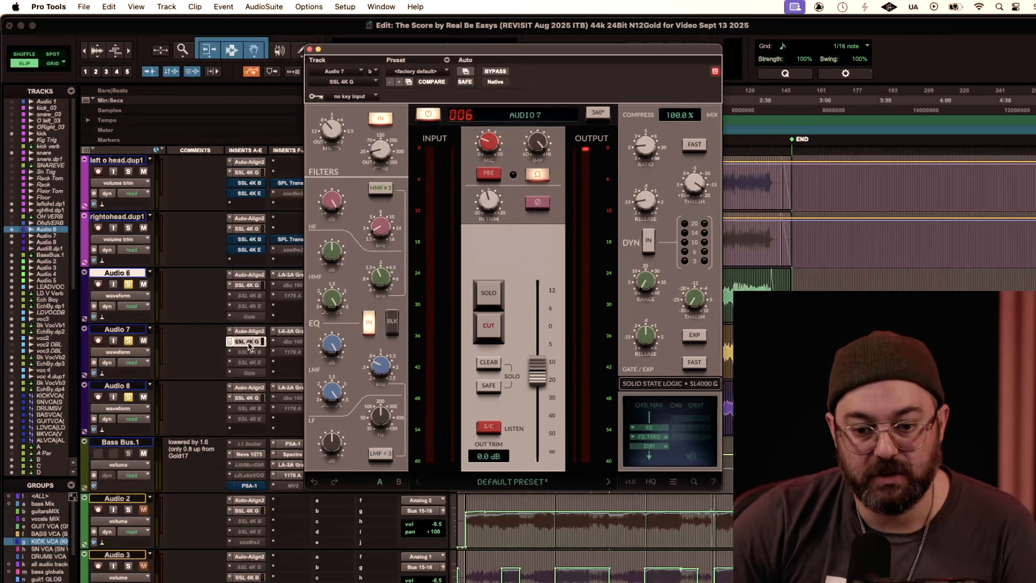
{"action": "mouse_move", "coordinate": [372, 224]}
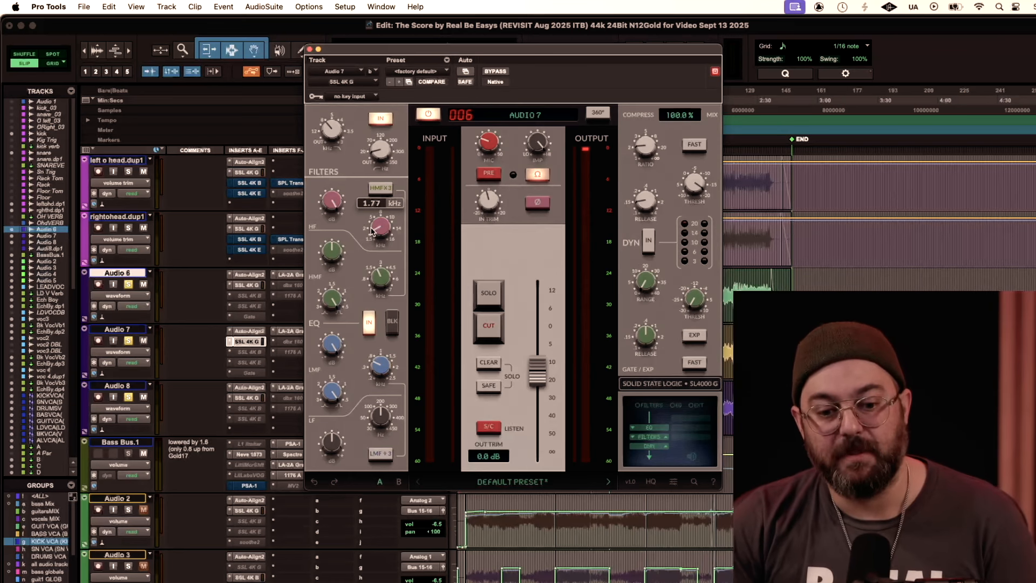
{"action": "mouse_move", "coordinate": [327, 297]}
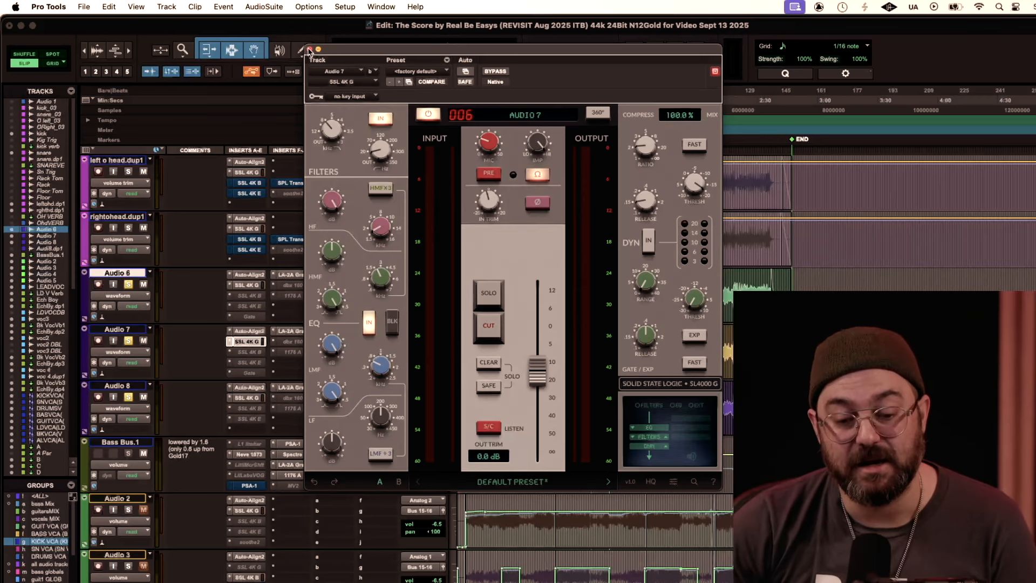
{"action": "left_click", "coordinate": [310, 50]}
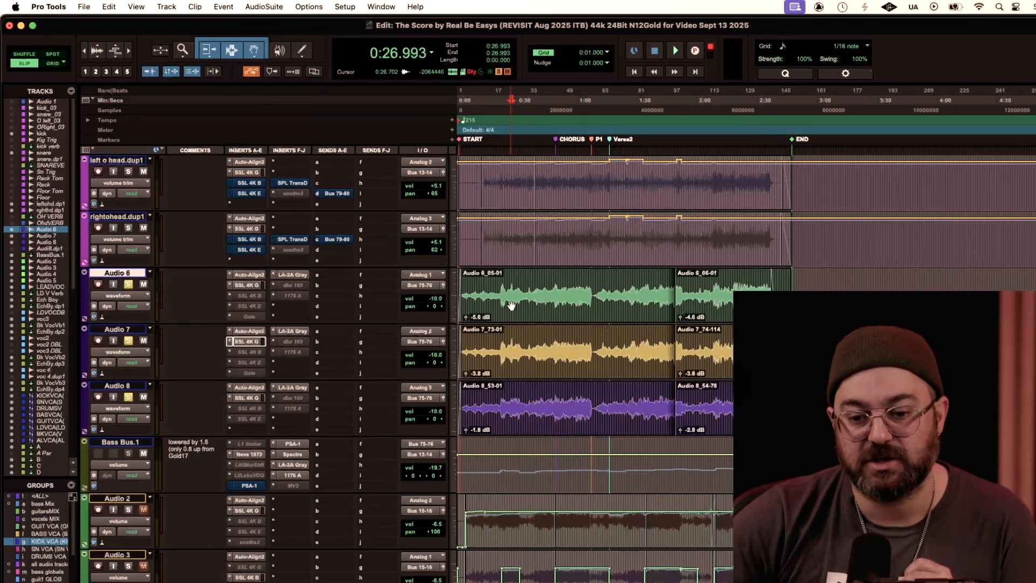
Step: Audition the soloed bass tracks from about 0:08 and again from about 0:24, stopping playback at Bass Bus.1
{"action": "left_click", "coordinate": [481, 289]}
{"action": "left_click", "coordinate": [473, 289]}
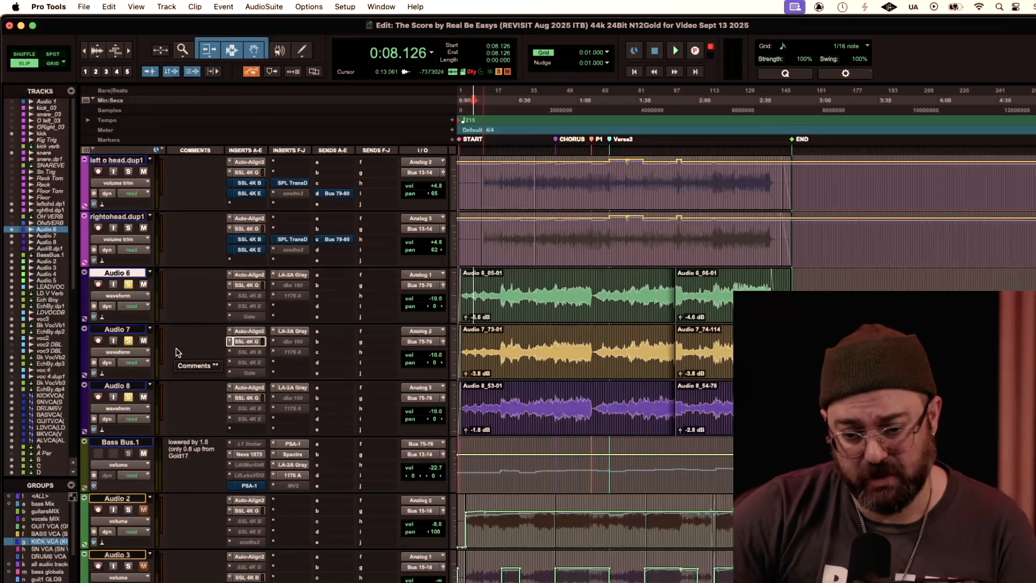
{"action": "key", "text": "space"}
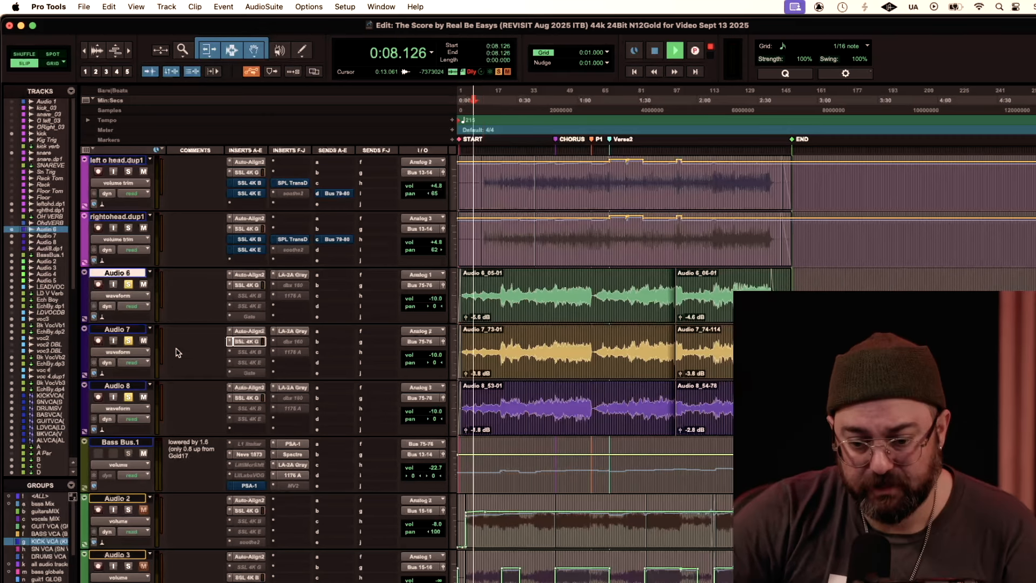
{"action": "left_click", "coordinate": [509, 280]}
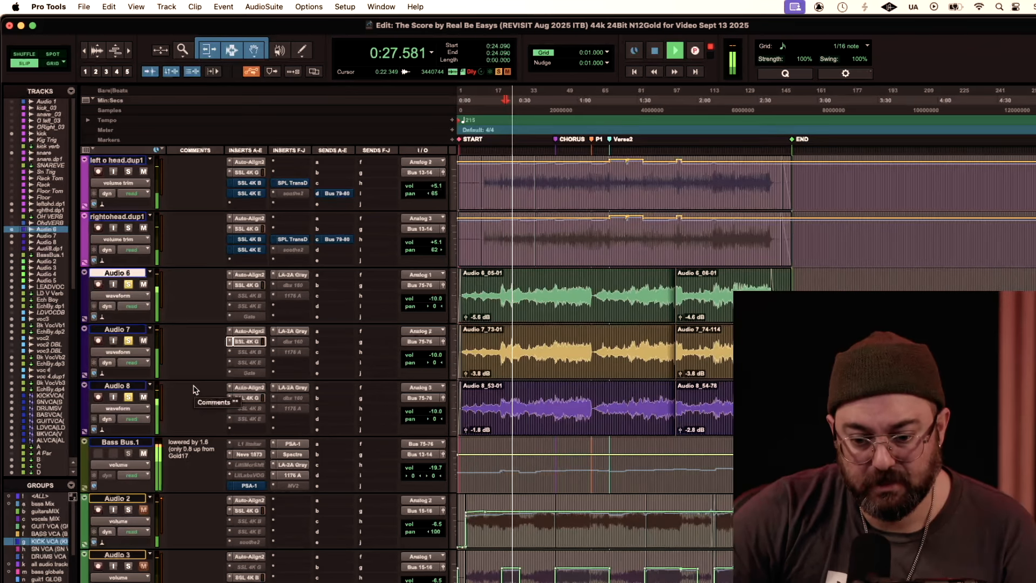
{"action": "scroll", "coordinate": [192, 390], "scroll_direction": "down", "scroll_amount": 2}
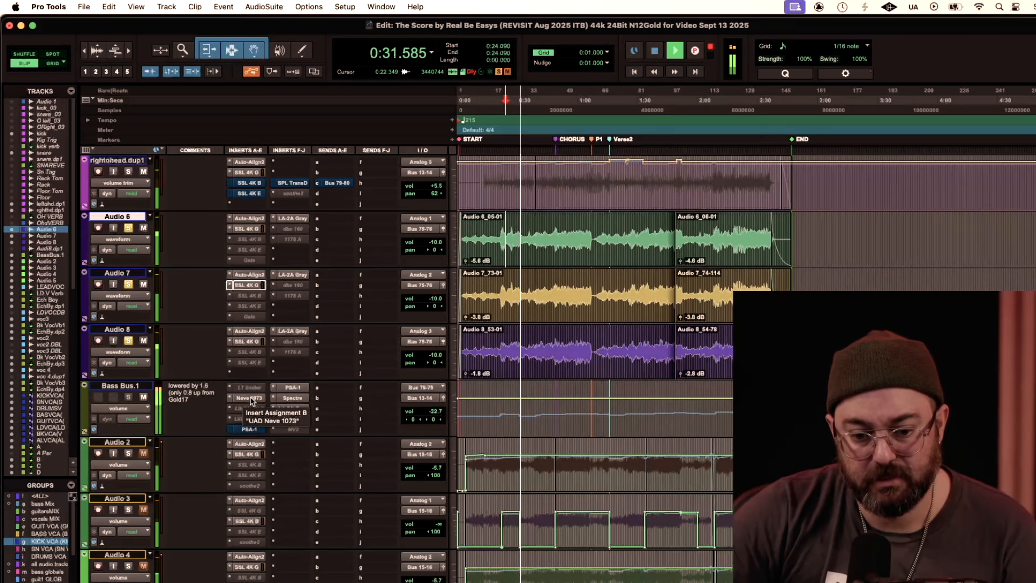
{"action": "key", "text": "space"}
Step: Check the Neve 1073 settings on Bass Bus.1, close its window, and audition the bass from about 0:32
{"action": "left_click", "coordinate": [250, 398]}
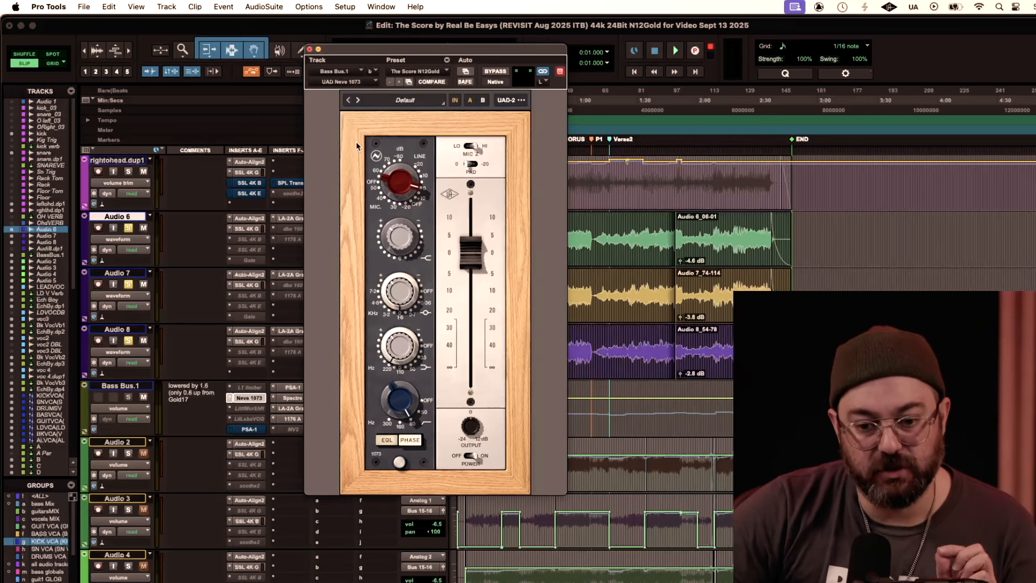
{"action": "left_click", "coordinate": [310, 50]}
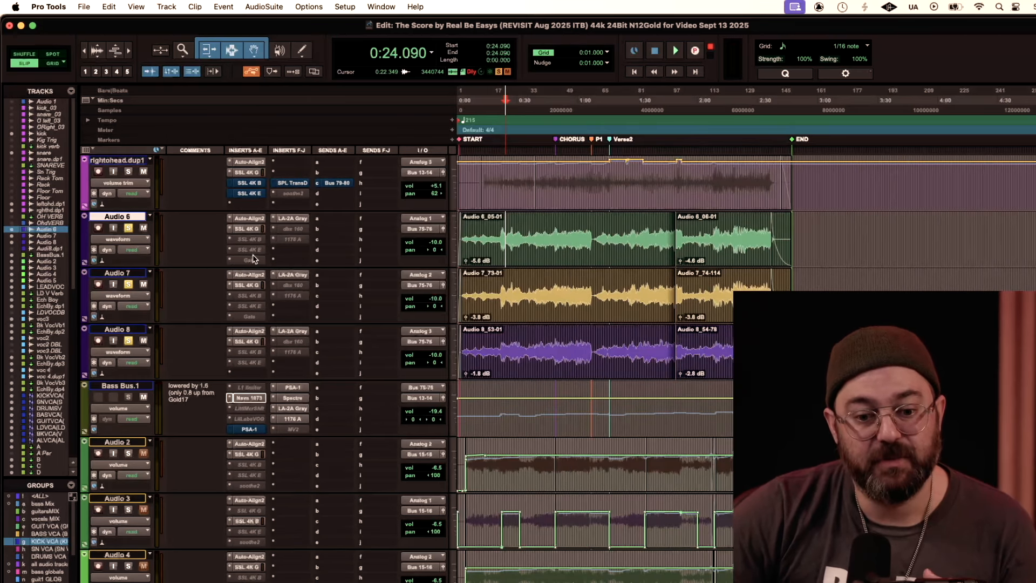
{"action": "left_click", "coordinate": [528, 118]}
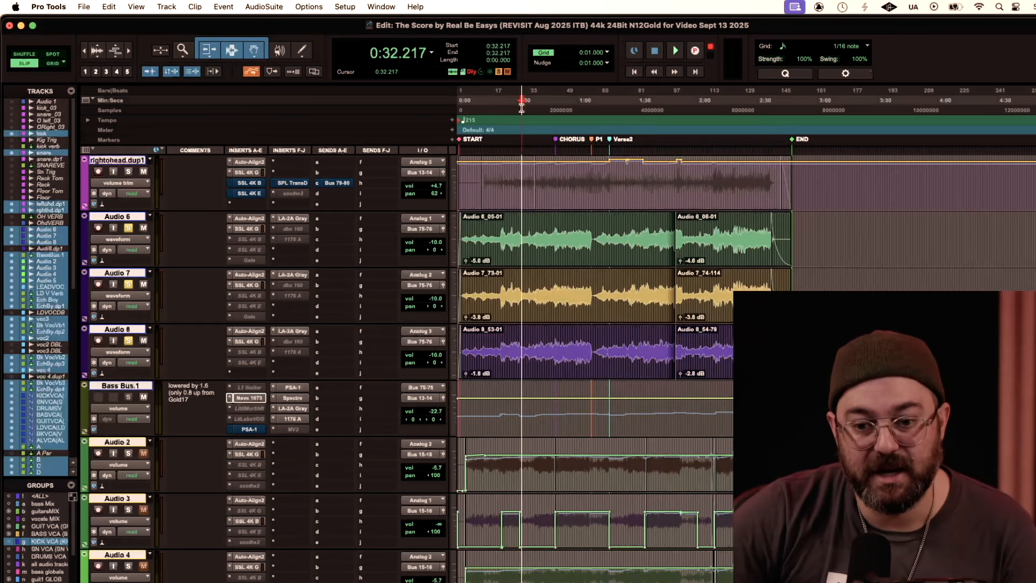
{"action": "key", "text": "space"}
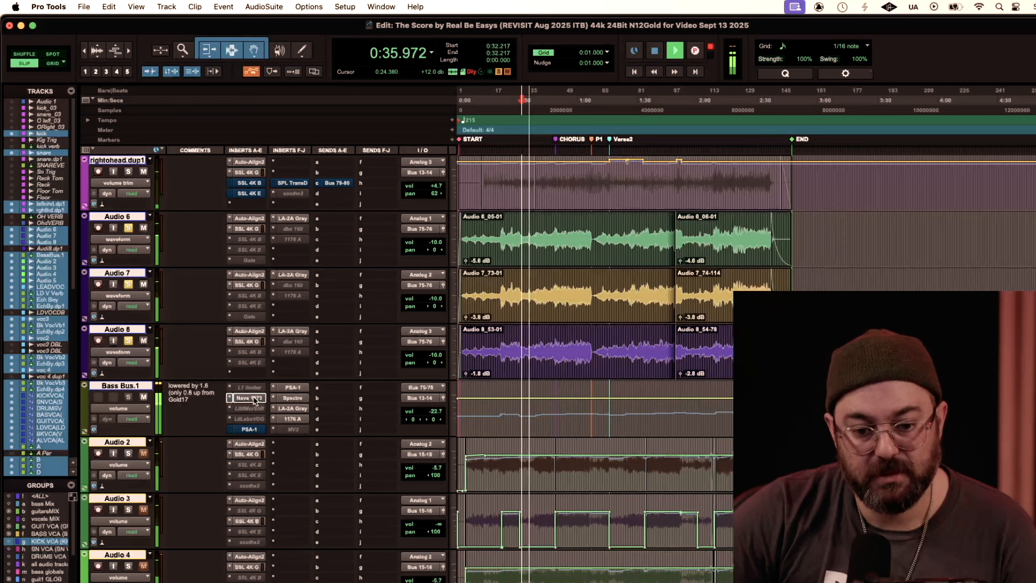
{"action": "key", "text": "space"}
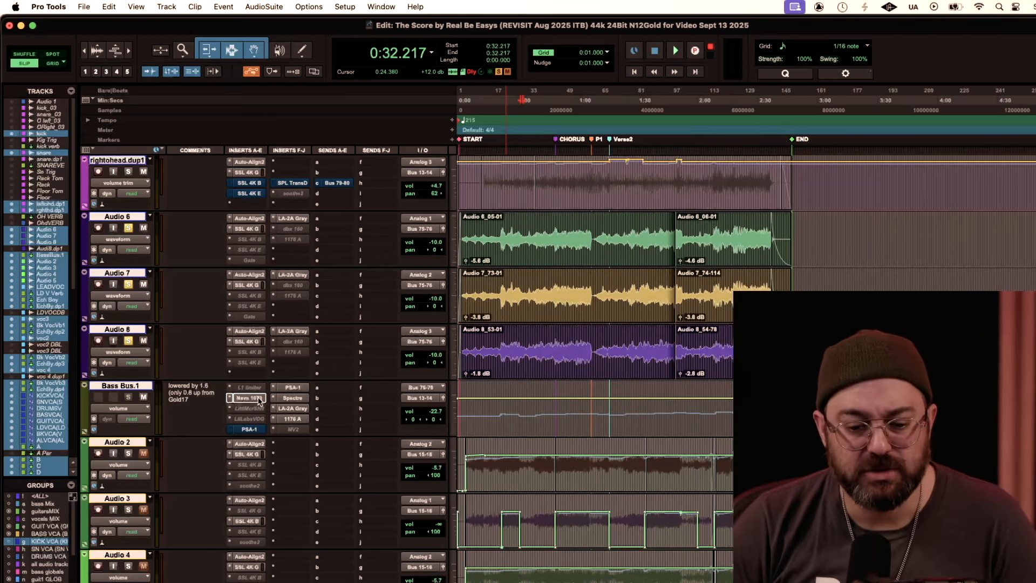
Step: Inspect the SansAmp PSA-1 and Spectre settings on Bass Bus.1, closing the plug-in window when done
{"action": "left_click", "coordinate": [292, 387]}
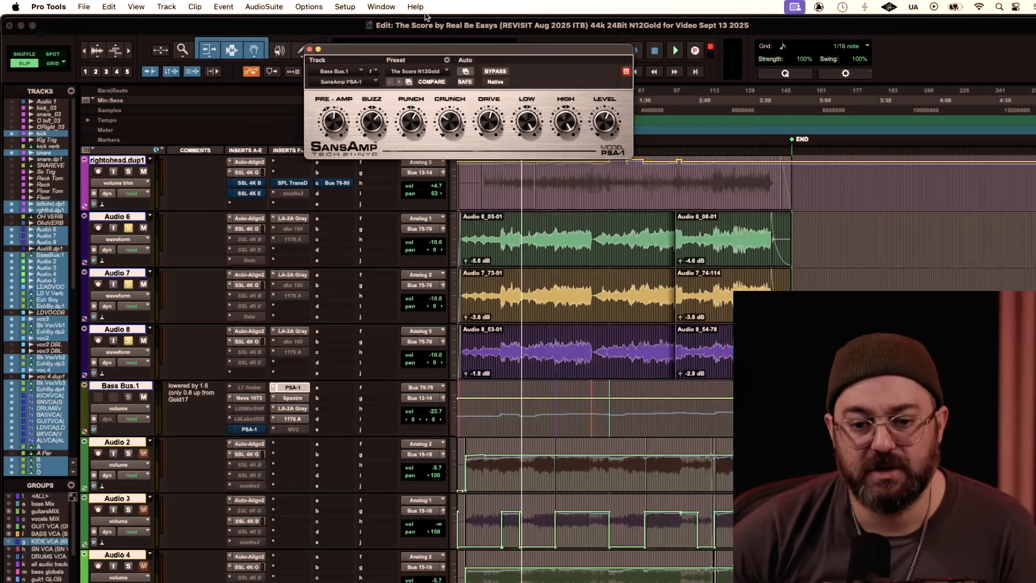
{"action": "left_click_drag", "start_coordinate": [353, 48], "coordinate": [236, 82]}
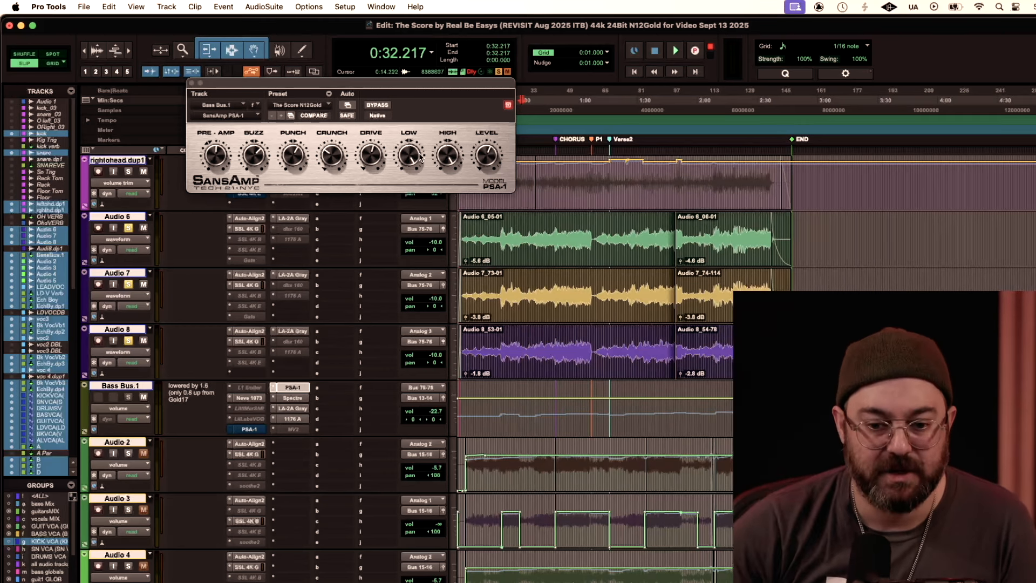
{"action": "left_click", "coordinate": [293, 399]}
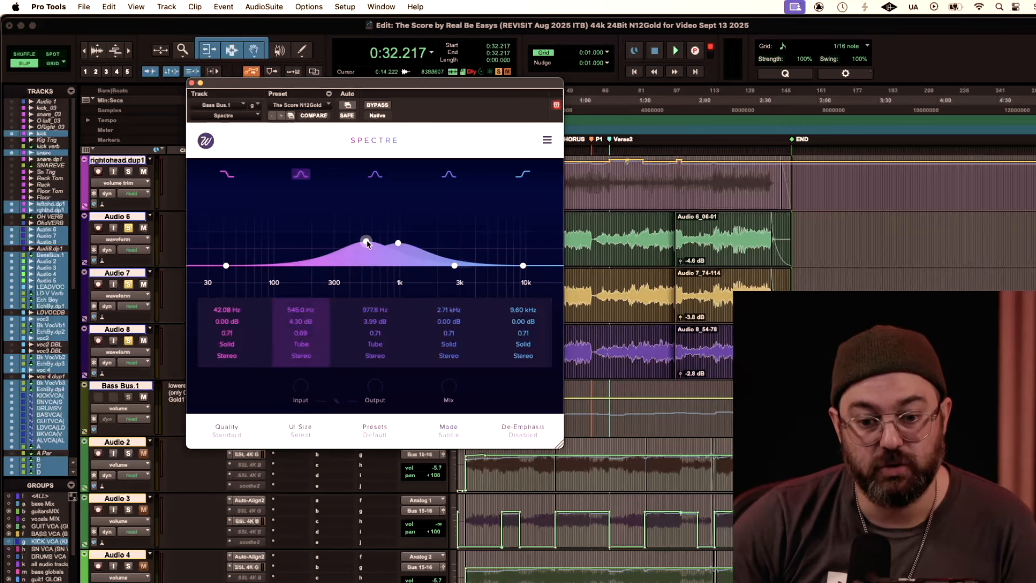
{"action": "left_click", "coordinate": [191, 84]}
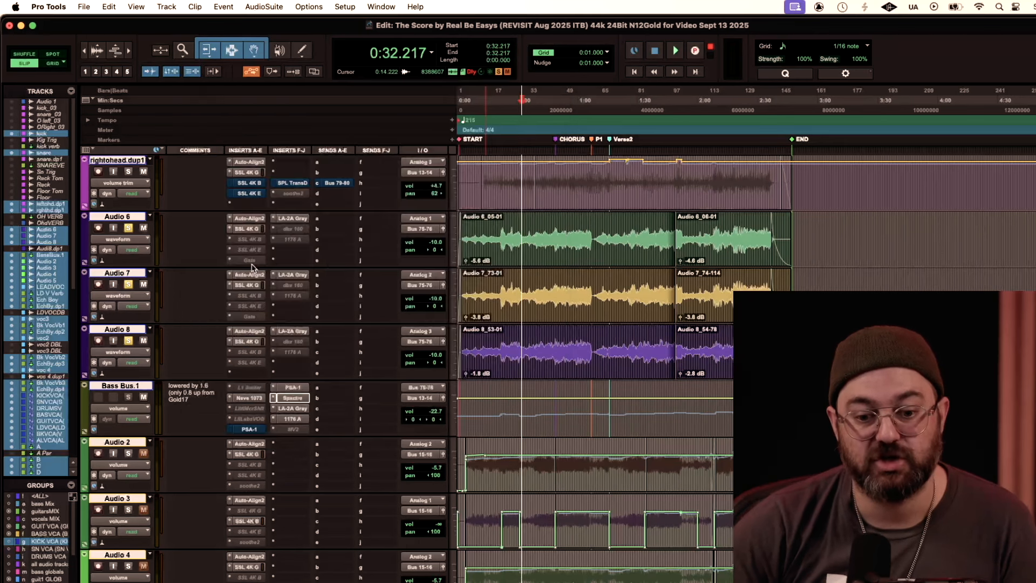
Step: Watch the LA-2A Gray compressor's meter on Bass Bus.1 during playback from about 0:32
{"action": "left_click", "coordinate": [294, 408]}
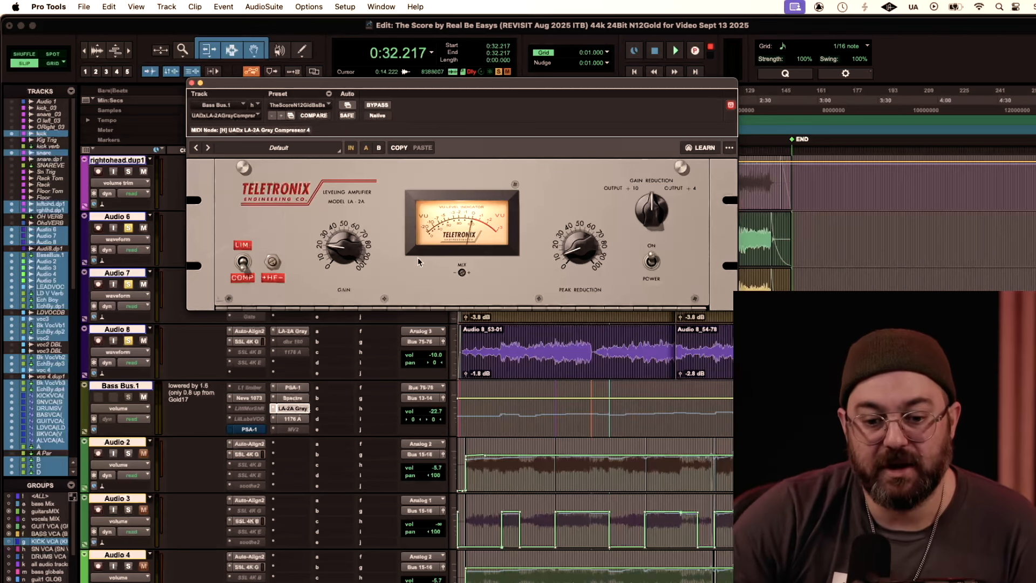
{"action": "key", "text": "space"}
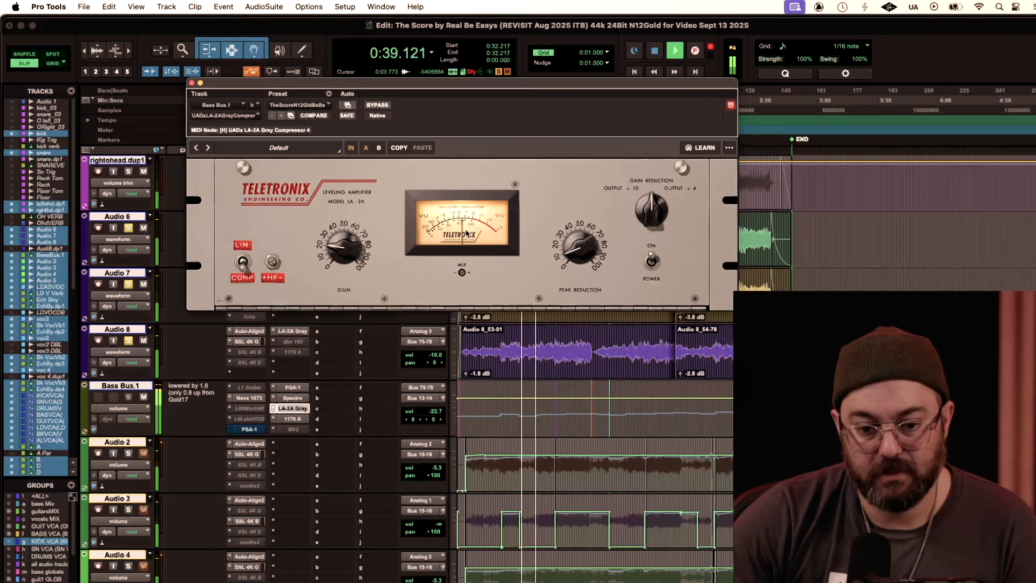
{"action": "key", "text": "space"}
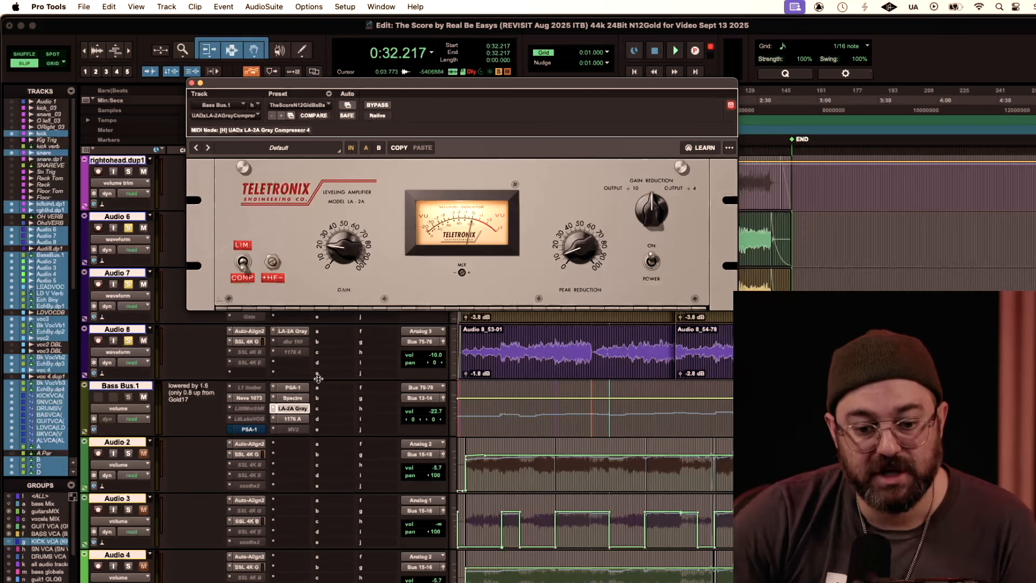
Step: Check the 1176 Rev A limiter on Bass Bus.1 while playing the bass from about 0:32
{"action": "left_click", "coordinate": [301, 420]}
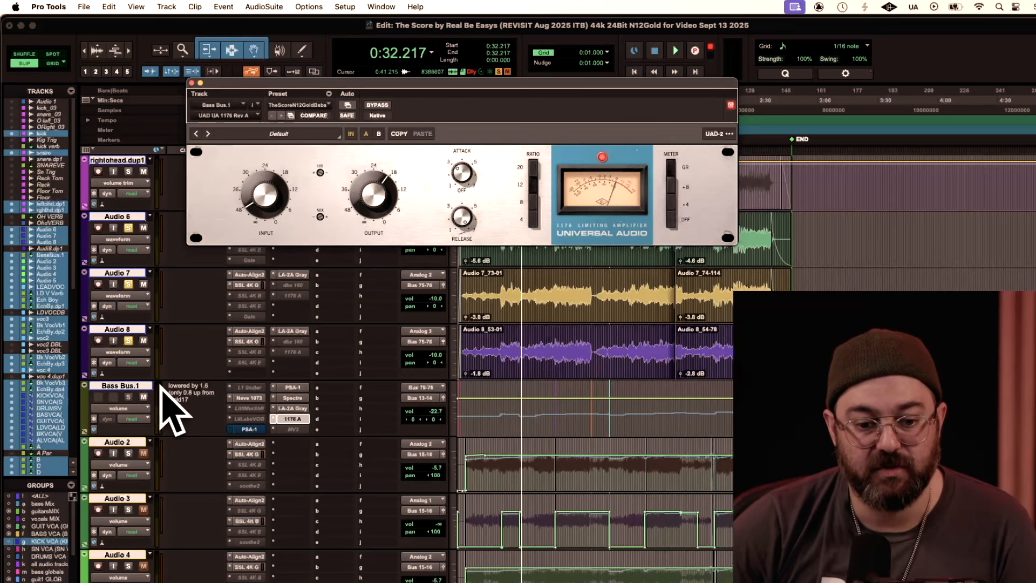
{"action": "key", "text": "space"}
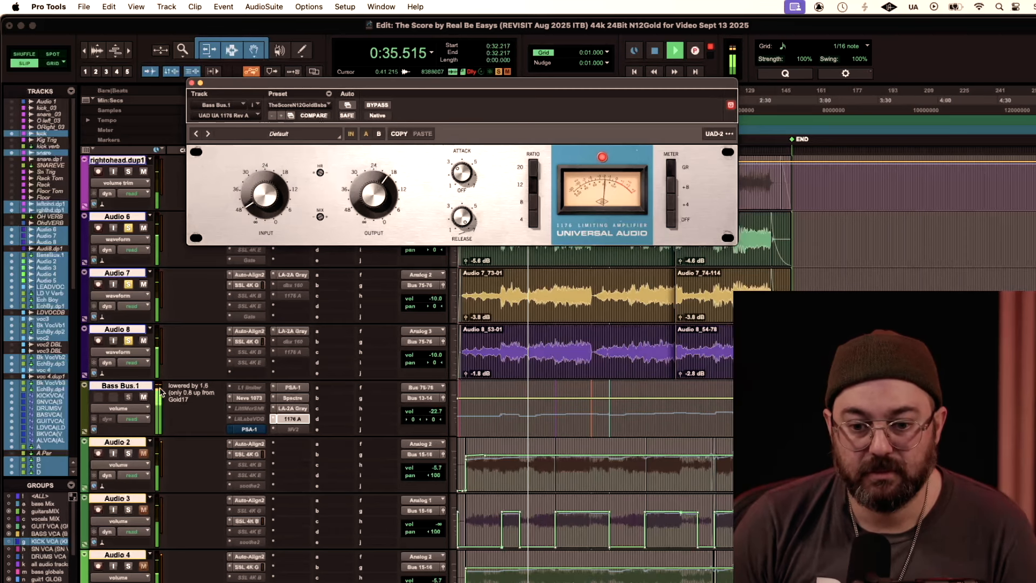
{"action": "key", "text": "space"}
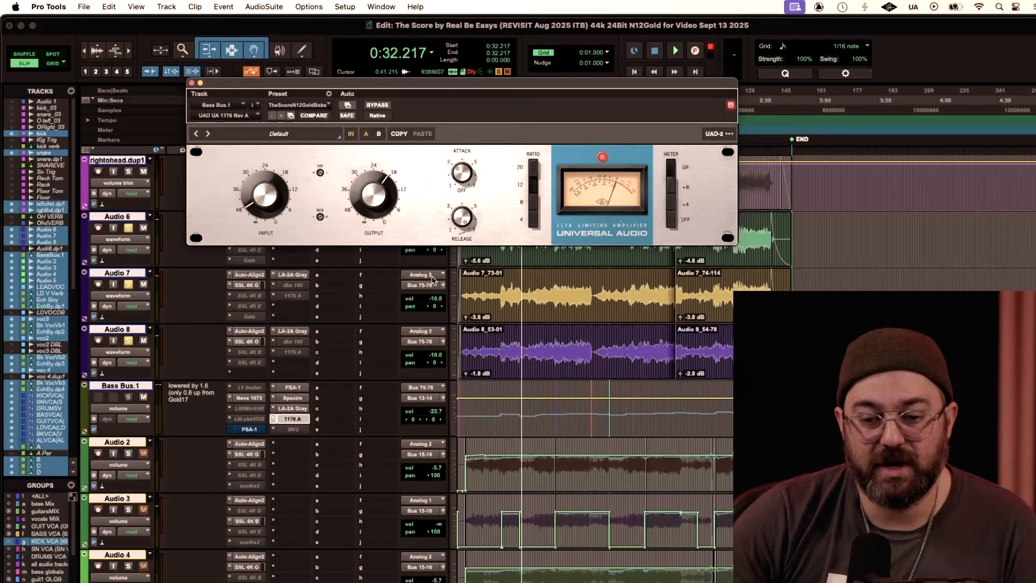
Step: Compare Bass Bus.1 with its 1176 Rev A bypassed and engaged during playback, then stop and close the plug-in
{"action": "key", "text": "space"}
{"action": "left_click", "coordinate": [377, 105]}
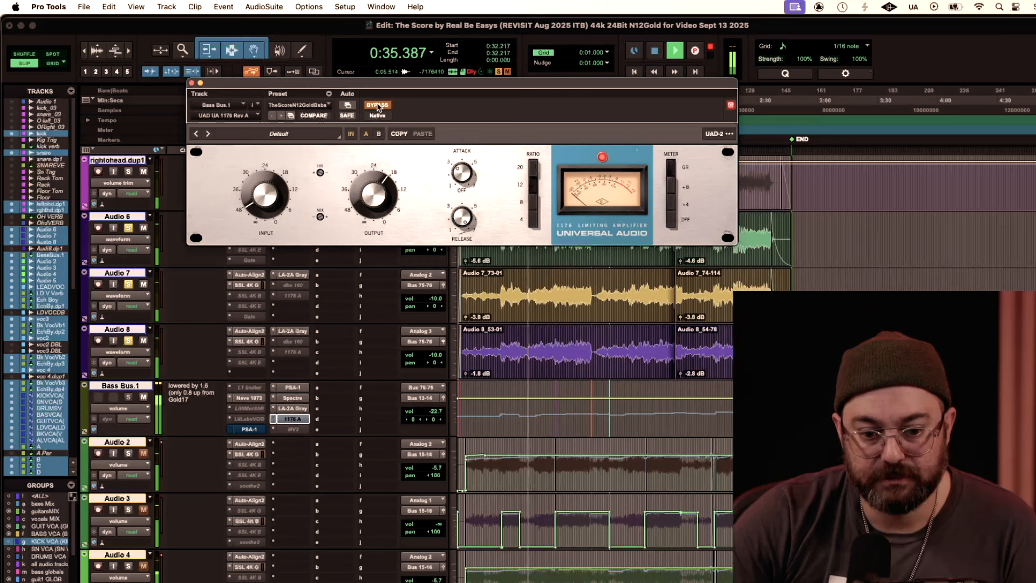
{"action": "left_click", "coordinate": [378, 105]}
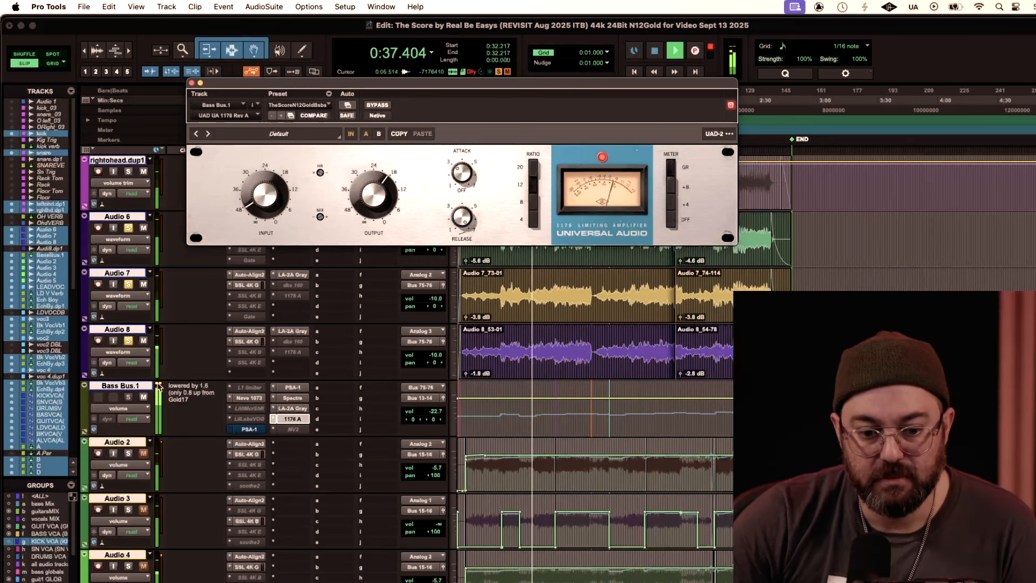
{"action": "left_click", "coordinate": [186, 435]}
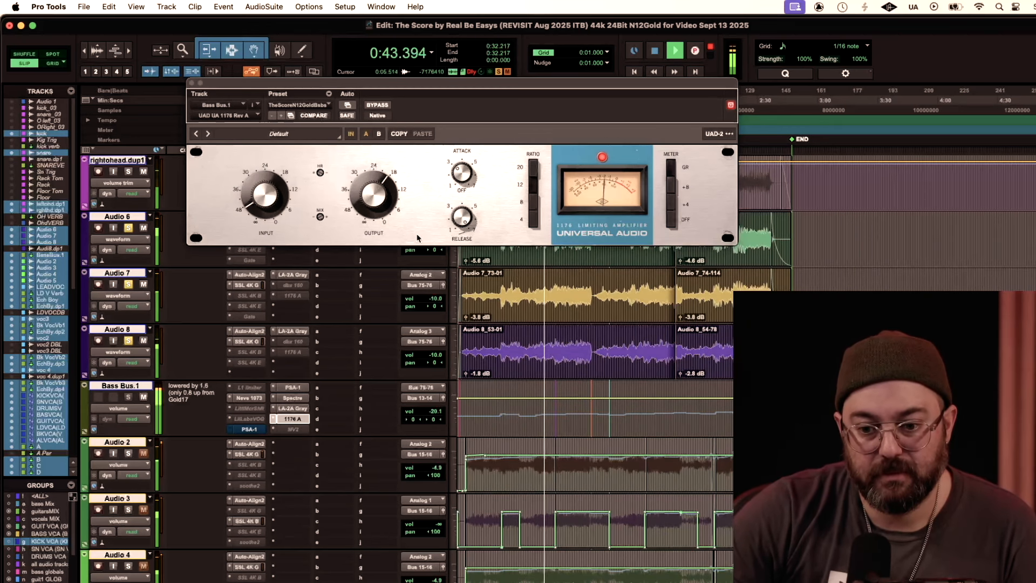
{"action": "key", "text": "space"}
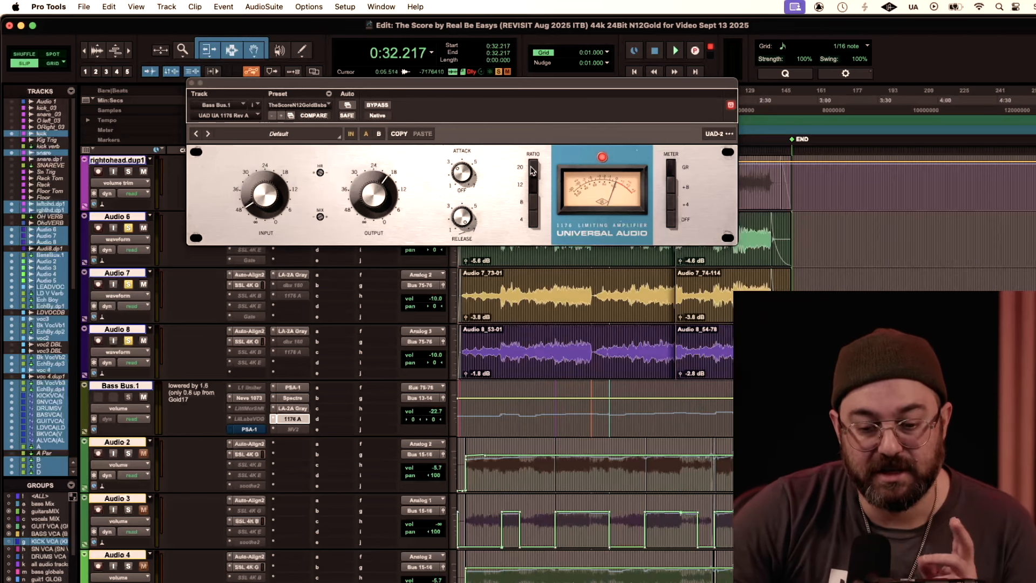
{"action": "left_click", "coordinate": [192, 82]}
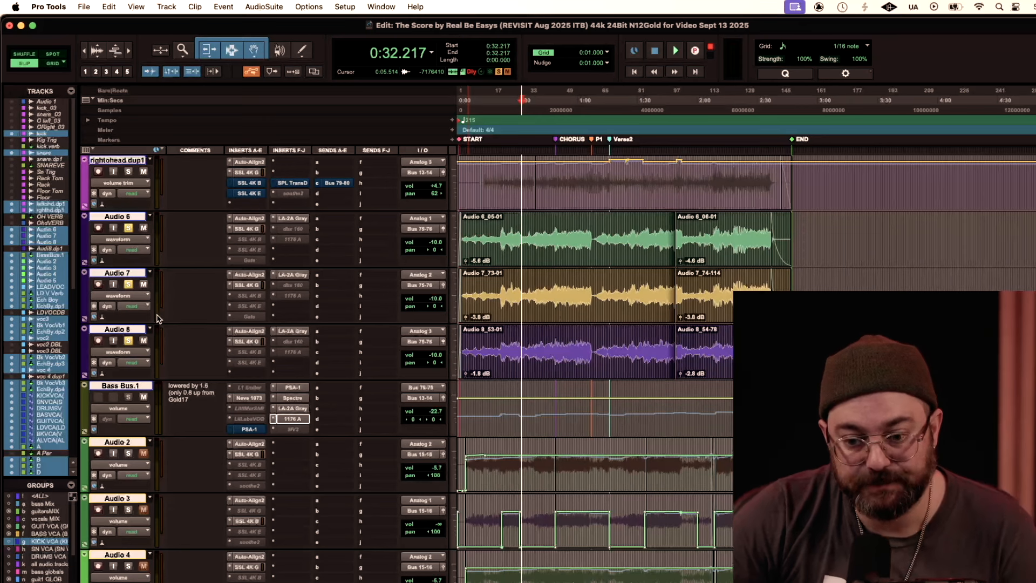
Step: Audition the mix from about 0:40 while watching the meters on the VCA tracks, and stop playback
{"action": "left_click", "coordinate": [708, 102]}
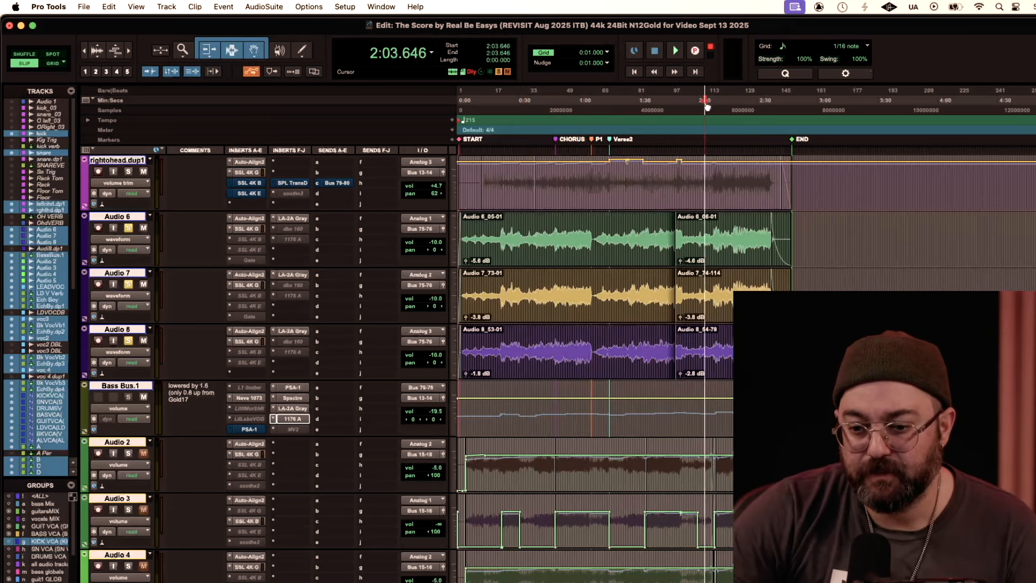
{"action": "left_click", "coordinate": [539, 103]}
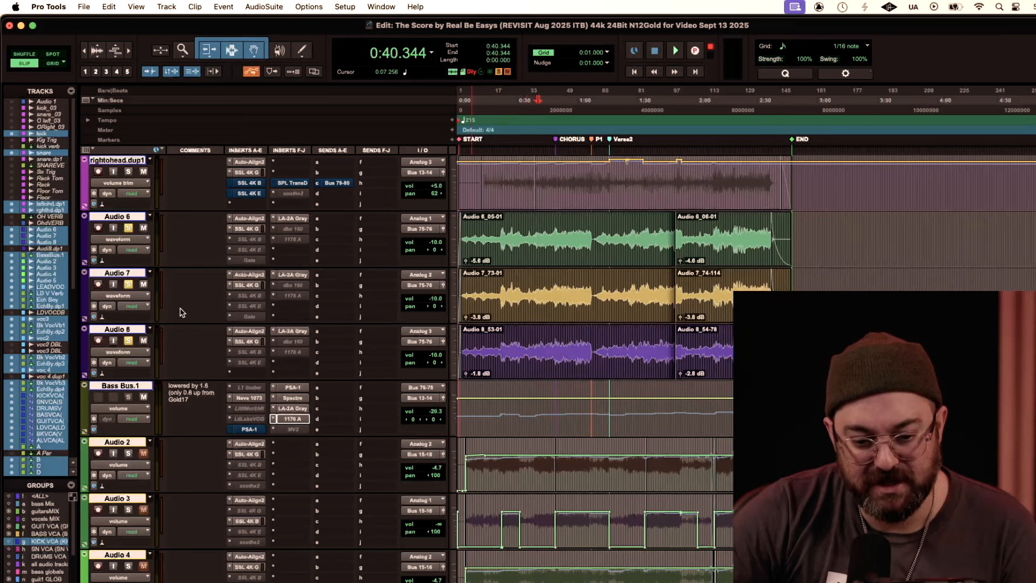
{"action": "scroll", "coordinate": [177, 350], "scroll_direction": "down", "scroll_amount": 4}
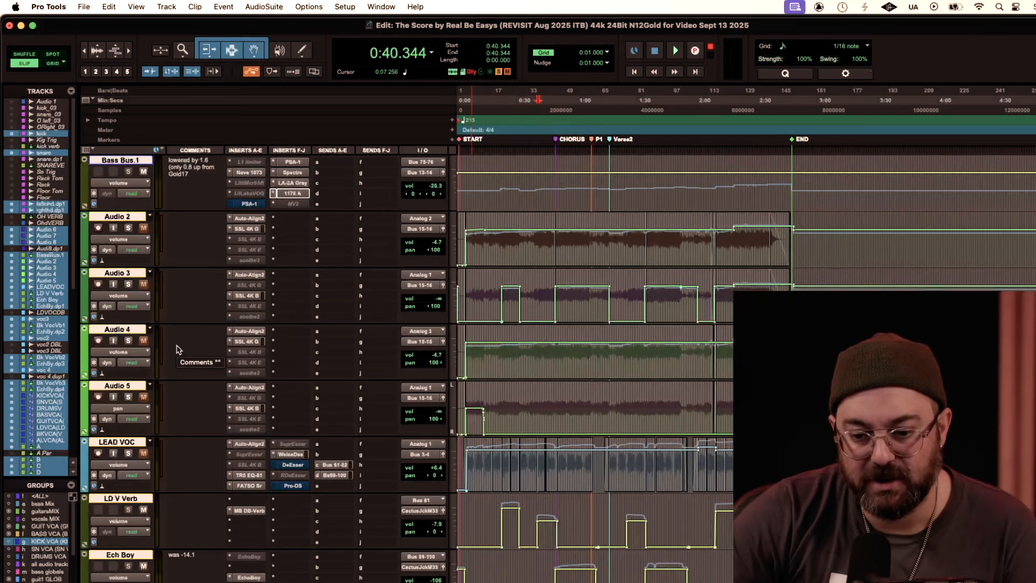
{"action": "scroll", "coordinate": [177, 350], "scroll_direction": "down", "scroll_amount": 5}
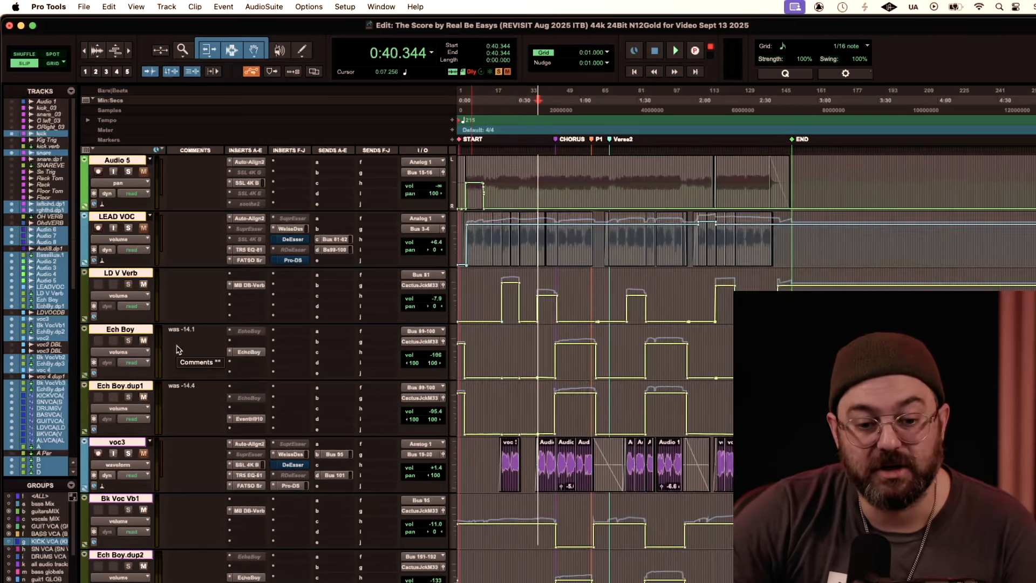
{"action": "scroll", "coordinate": [177, 350], "scroll_direction": "down", "scroll_amount": 12}
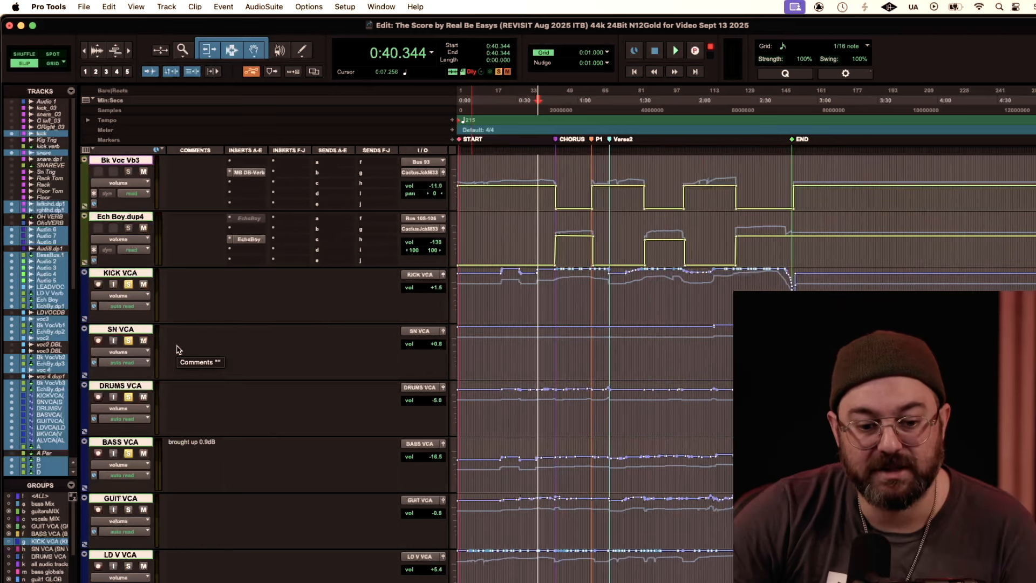
{"action": "key", "text": "space"}
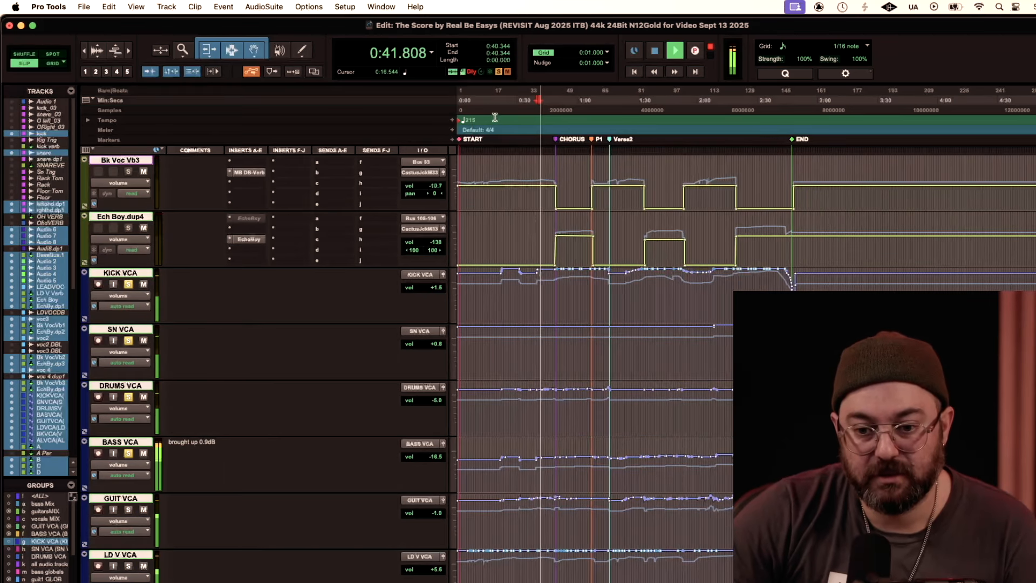
{"action": "key", "text": "space"}
{"action": "key", "text": "space"}
{"action": "key", "text": "space"}
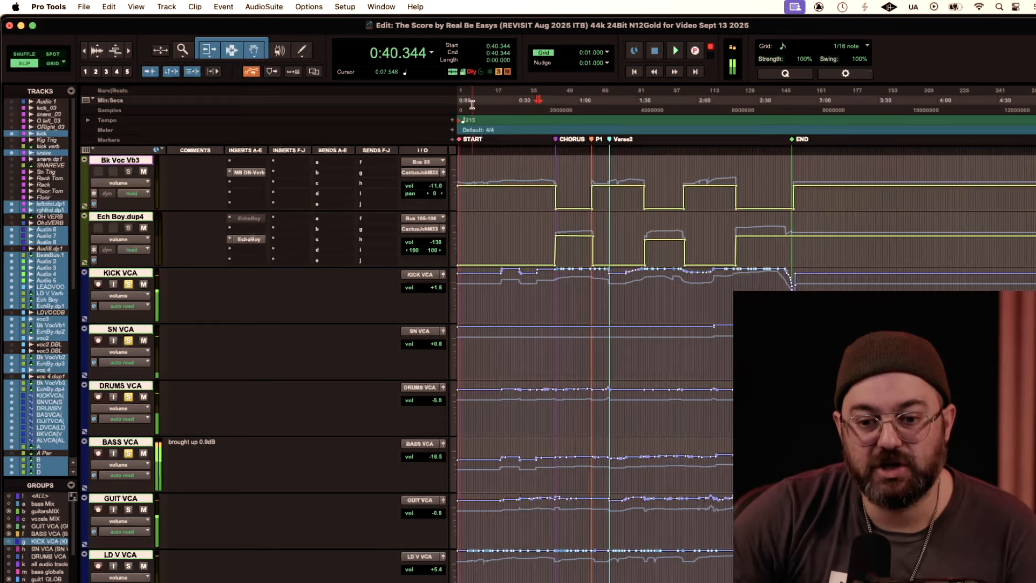
Step: Play the song from about 0:07 and examine the voc2 and voc 4 clips at a closer zoom
{"action": "left_click", "coordinate": [473, 105]}
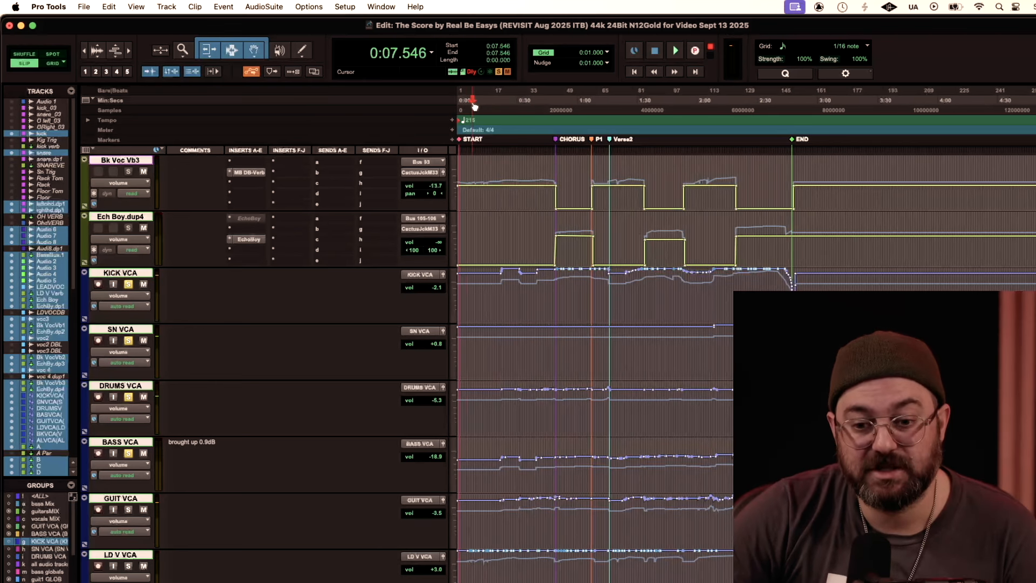
{"action": "key", "text": "space"}
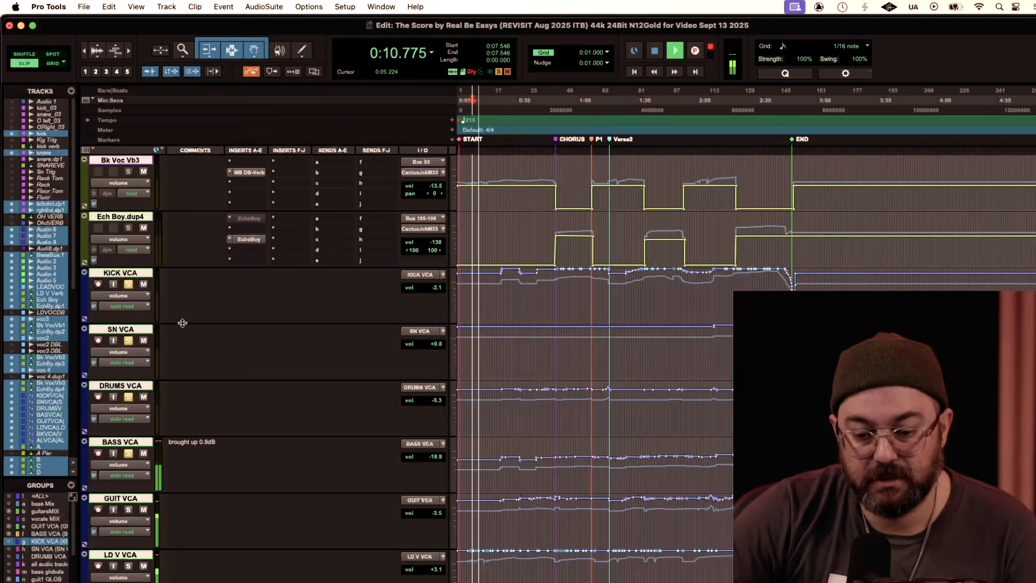
{"action": "scroll", "coordinate": [182, 322], "scroll_direction": "up", "scroll_amount": 10}
{"action": "scroll", "coordinate": [183, 323], "scroll_direction": "down", "scroll_amount": 3}
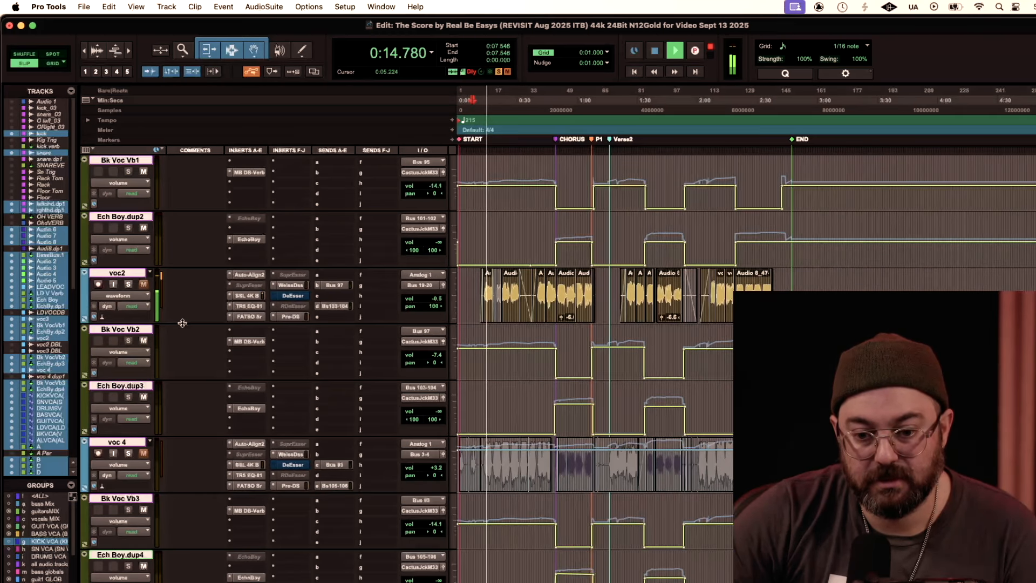
{"action": "key", "text": "t"}
{"action": "key", "text": "t"}
{"action": "key", "text": "t"}
{"action": "key", "text": "t"}
{"action": "key", "text": "r"}
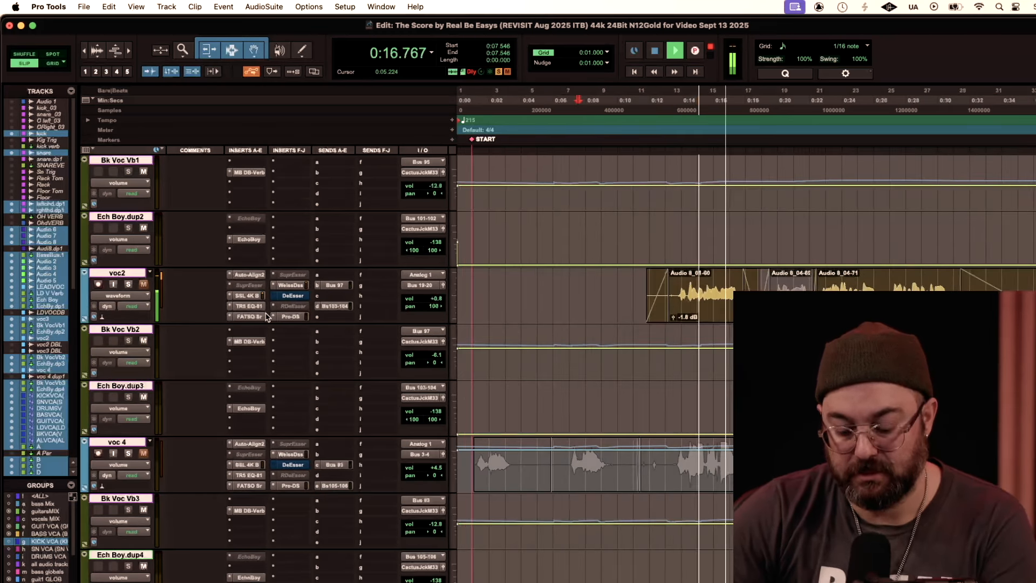
{"action": "key", "text": "r"}
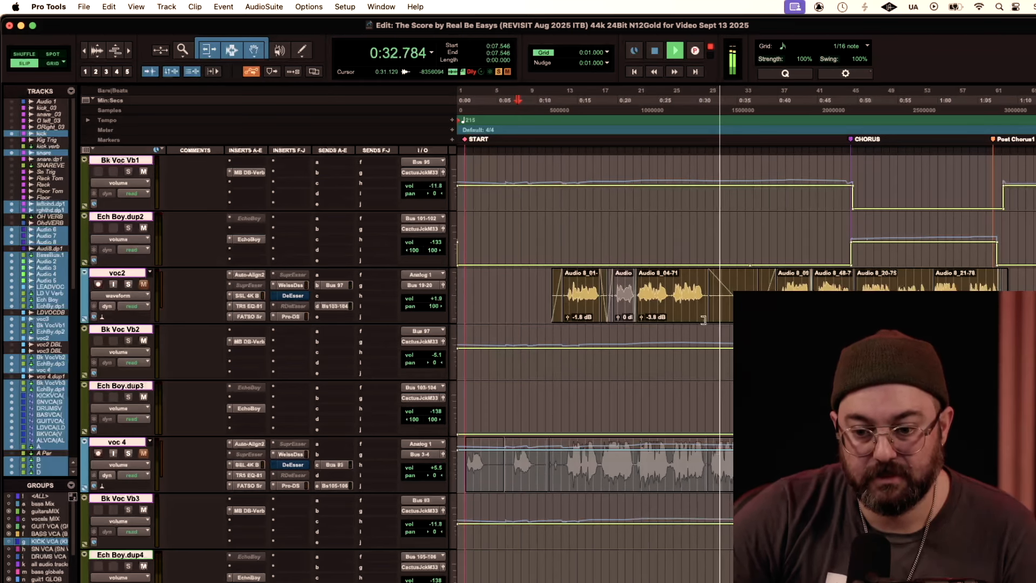
Step: Review the tracks from the drums through the VCAs with the whole song in view during playback, and stop at the VCAs
{"action": "scroll", "coordinate": [196, 267], "scroll_direction": "up", "scroll_amount": 15}
{"action": "key", "text": "r"}
{"action": "key", "text": "r"}
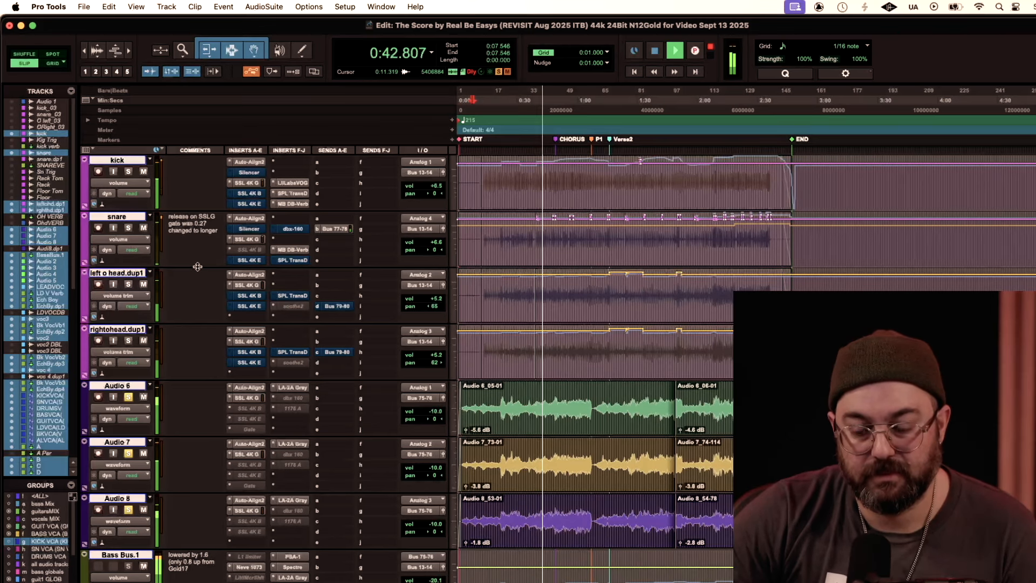
{"action": "scroll", "coordinate": [198, 267], "scroll_direction": "down", "scroll_amount": 10}
{"action": "scroll", "coordinate": [197, 267], "scroll_direction": "down", "scroll_amount": 3}
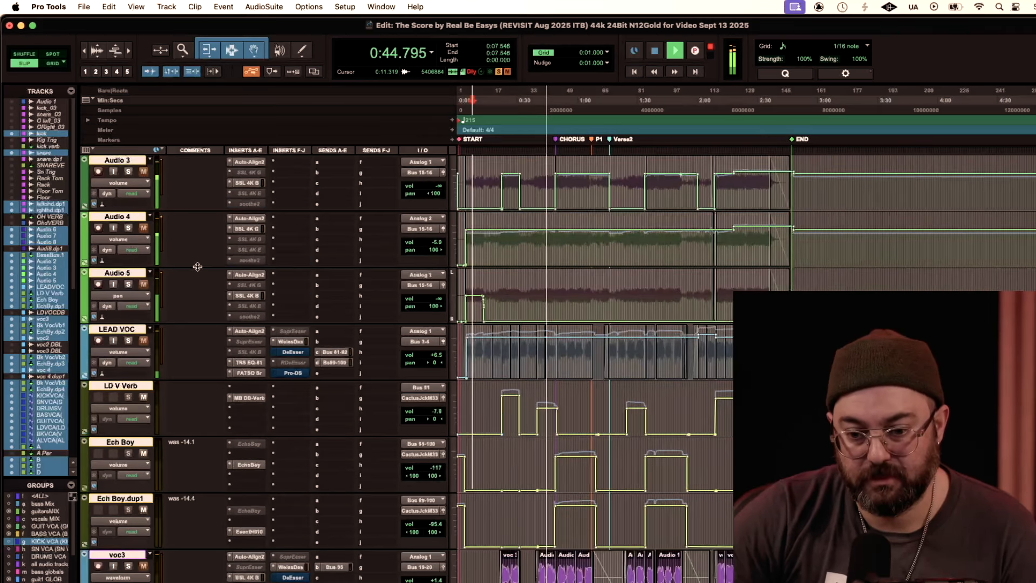
{"action": "scroll", "coordinate": [197, 267], "scroll_direction": "down", "scroll_amount": 20}
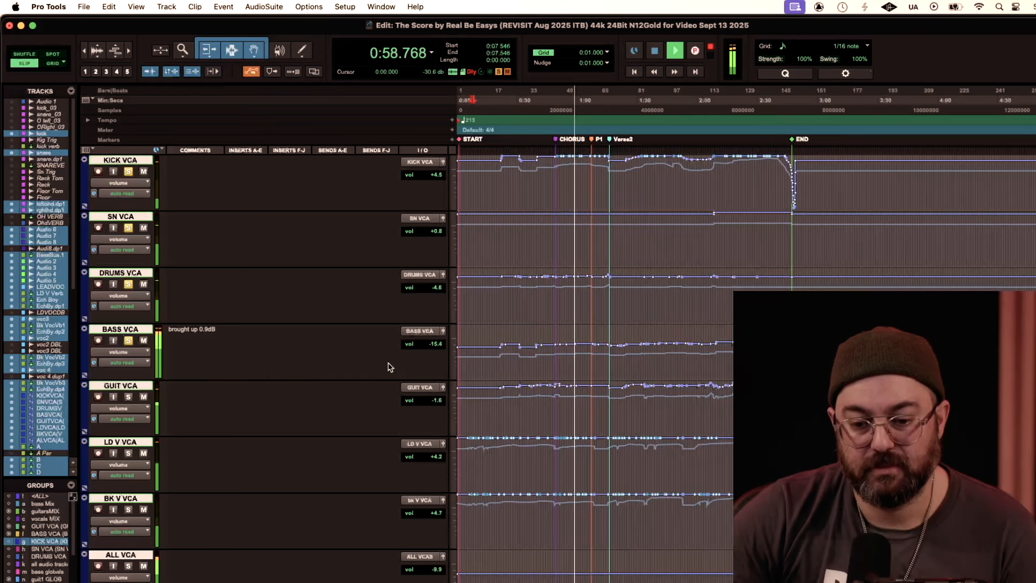
{"action": "key", "text": "space"}
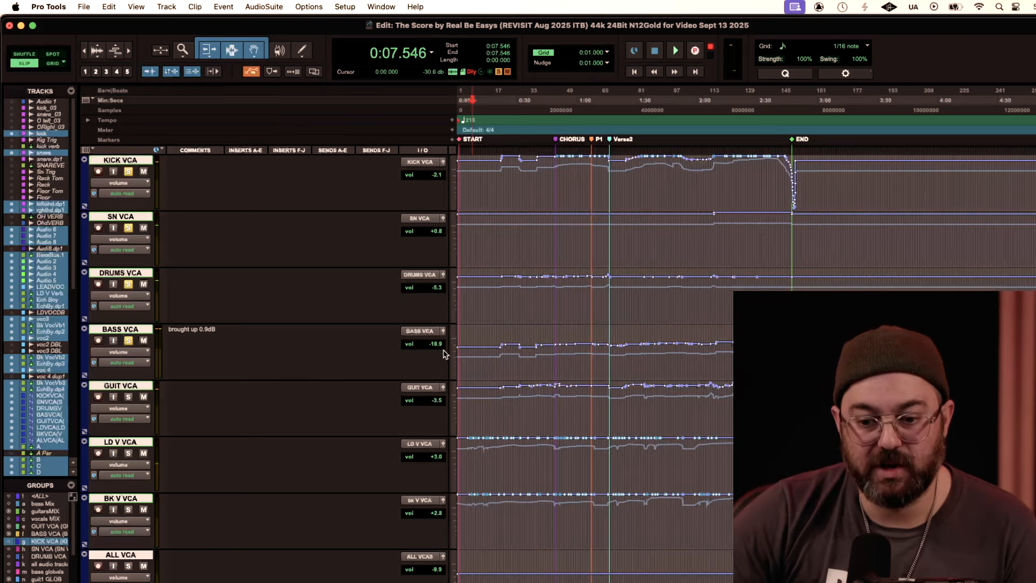
Step: Check the BASS VCA automation around the chorus, and solo GUIT VCA too for a playback from about 1:00
{"action": "left_click", "coordinate": [507, 359]}
{"action": "left_click", "coordinate": [554, 359]}
{"action": "left_click", "coordinate": [570, 358]}
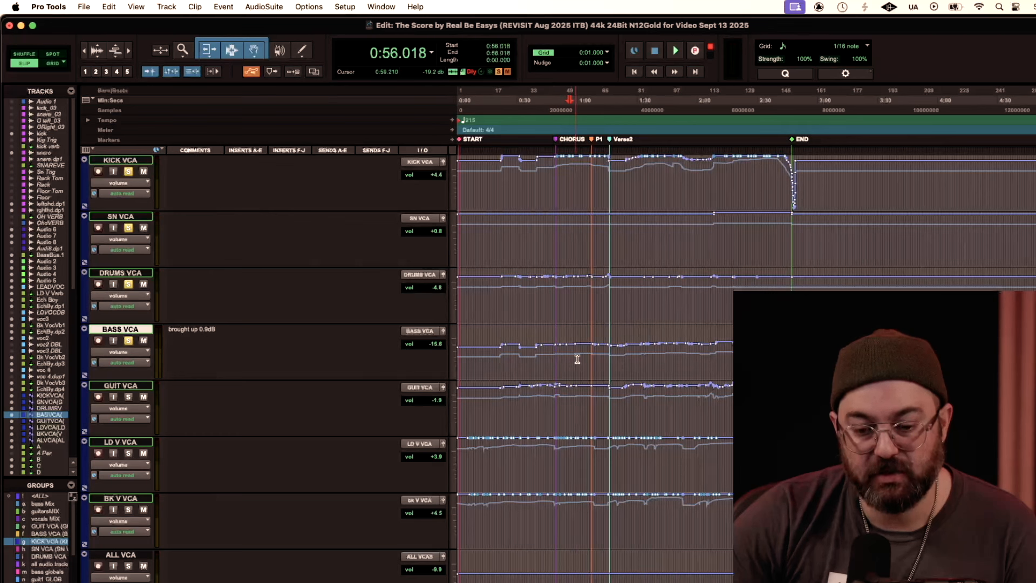
{"action": "left_click", "coordinate": [579, 359]}
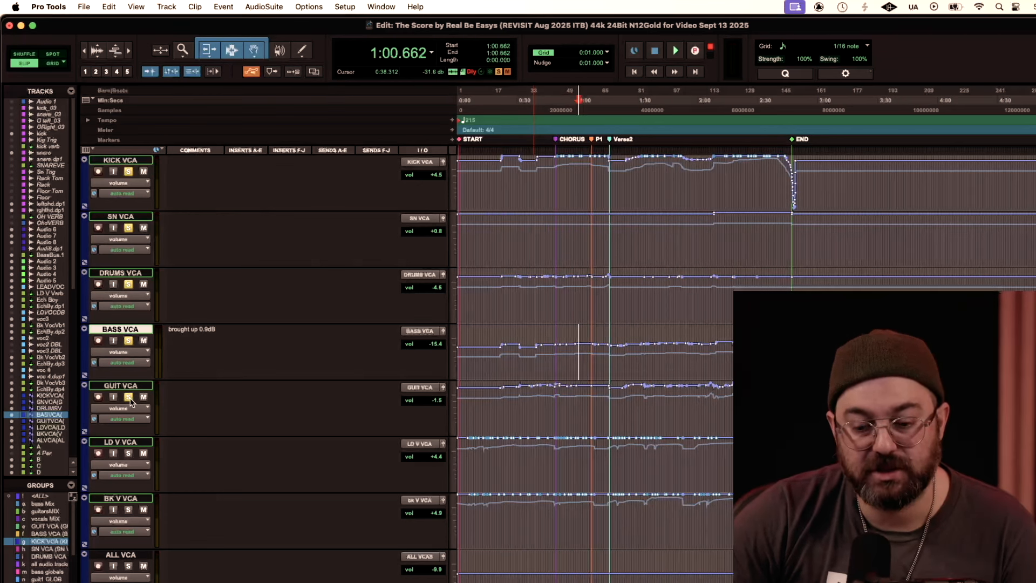
{"action": "key", "text": "space"}
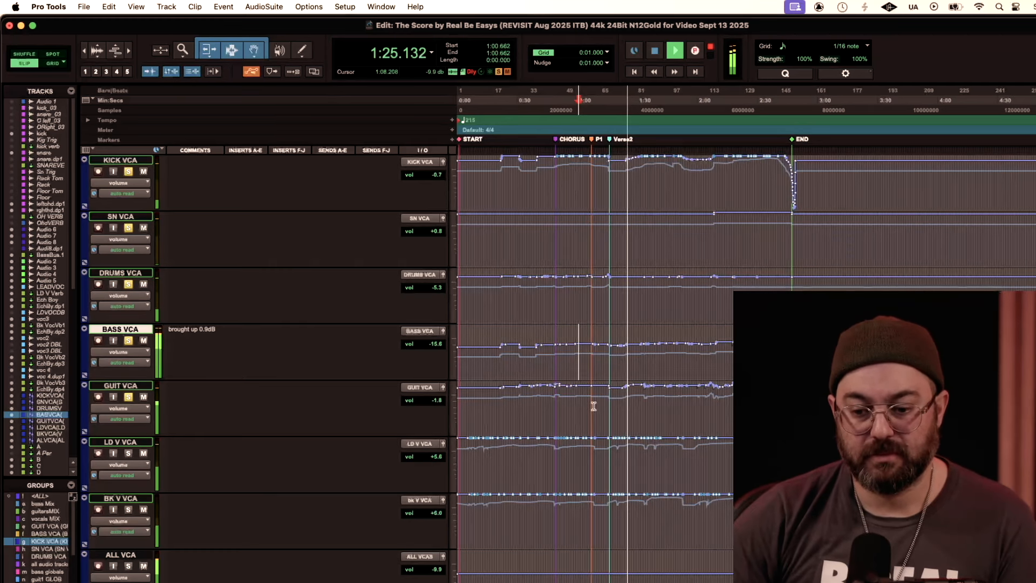
{"action": "key", "text": "space"}
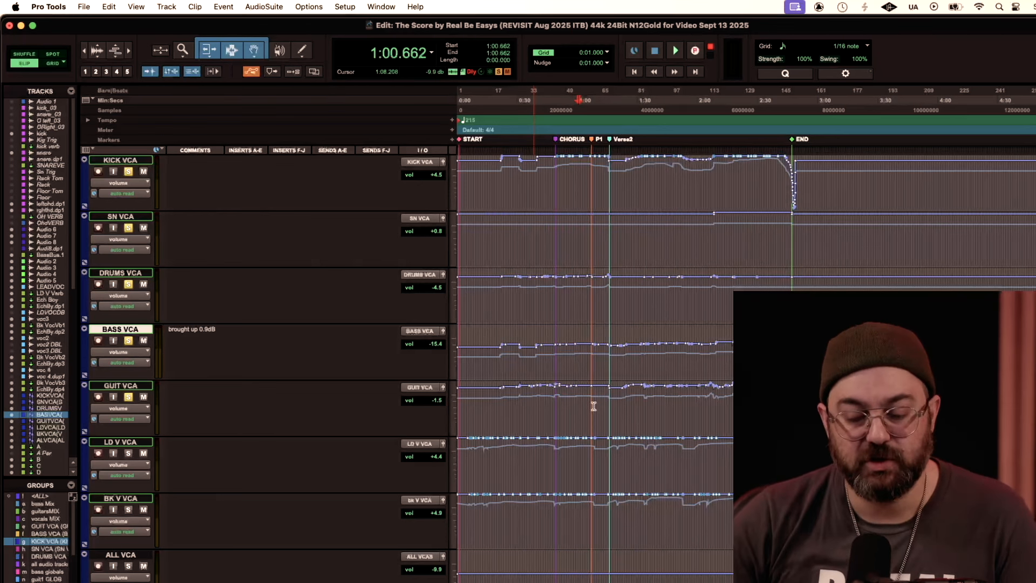
Step: Check the GUIT VCA automation at about 1:15, 0:26 and 0:34
{"action": "left_click", "coordinate": [608, 404]}
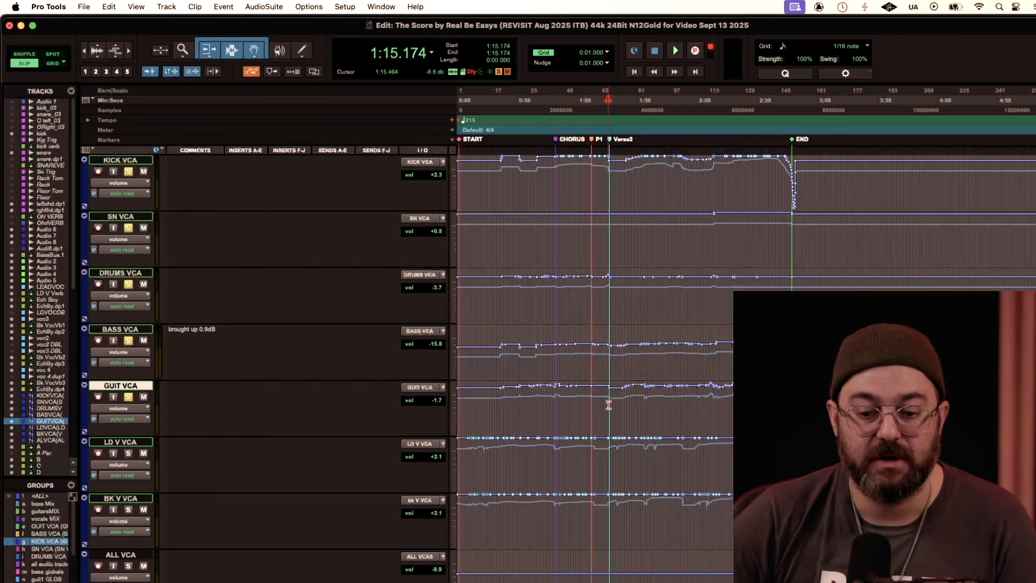
{"action": "left_click", "coordinate": [510, 410]}
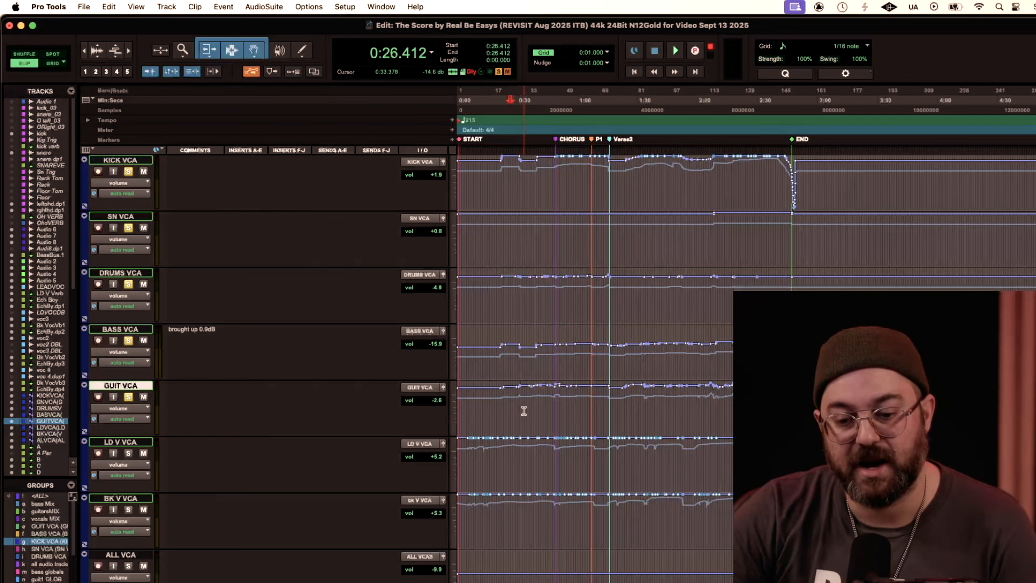
{"action": "left_click", "coordinate": [525, 404]}
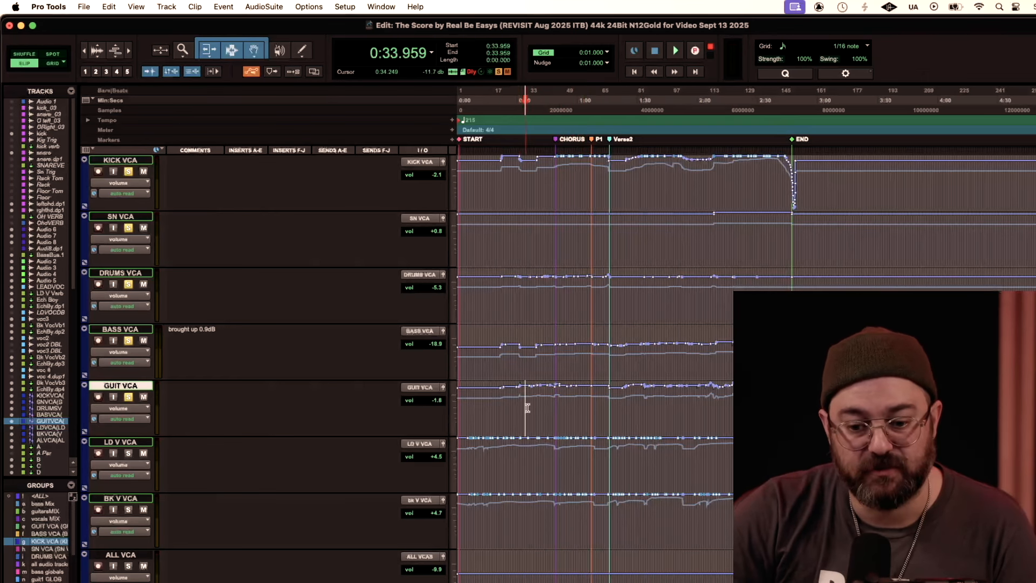
Step: Look over the A to D and mix buses, and inspect the Neve 2254 E Dual on bus C during playback from about 0:34
{"action": "scroll", "coordinate": [533, 409], "scroll_direction": "down", "scroll_amount": 6}
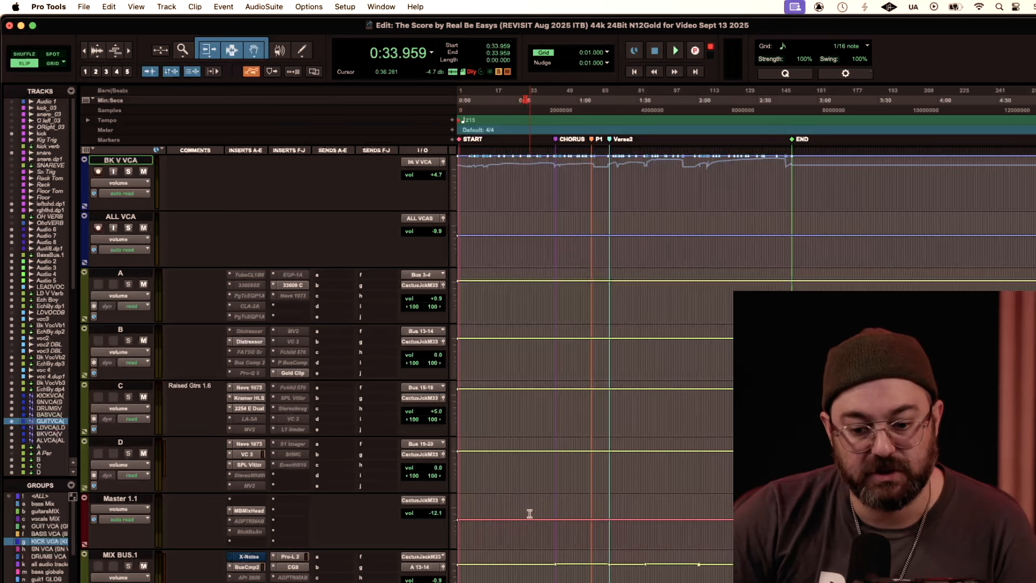
{"action": "scroll", "coordinate": [529, 513], "scroll_direction": "down", "scroll_amount": 3}
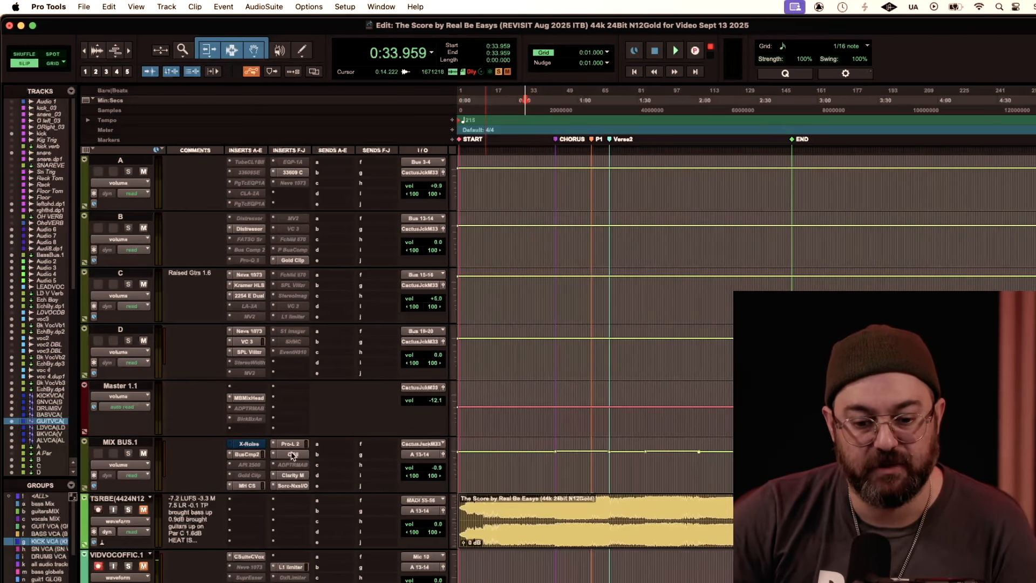
{"action": "scroll", "coordinate": [614, 421], "scroll_direction": "up", "scroll_amount": 4}
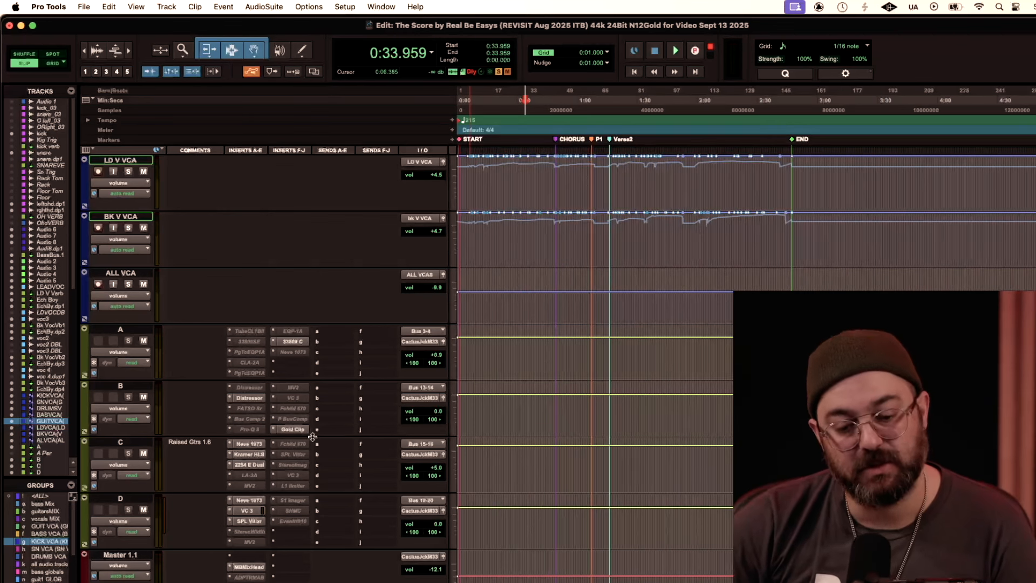
{"action": "scroll", "coordinate": [192, 438], "scroll_direction": "down", "scroll_amount": 1}
{"action": "scroll", "coordinate": [192, 437], "scroll_direction": "up", "scroll_amount": 1}
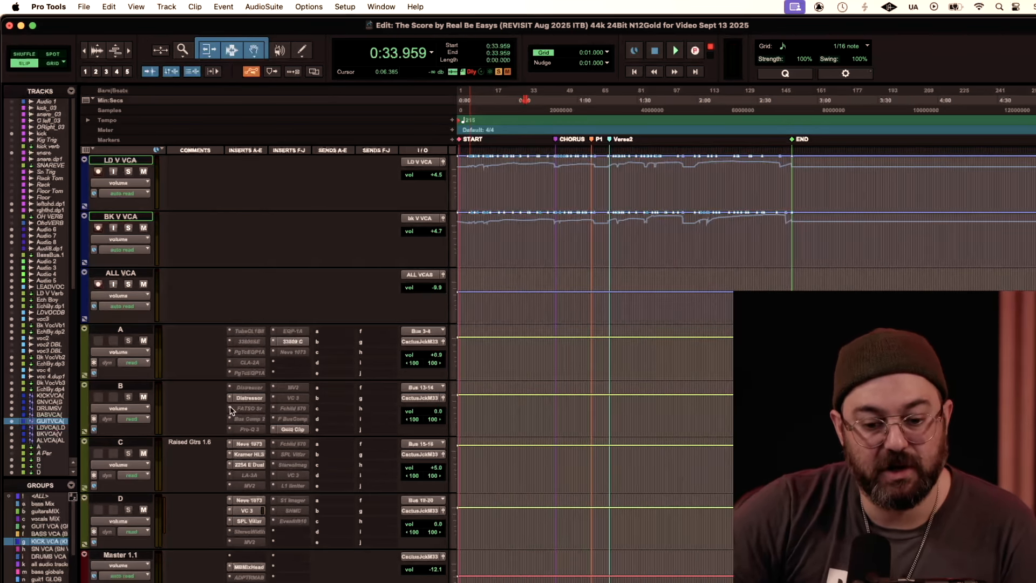
{"action": "key", "text": "space"}
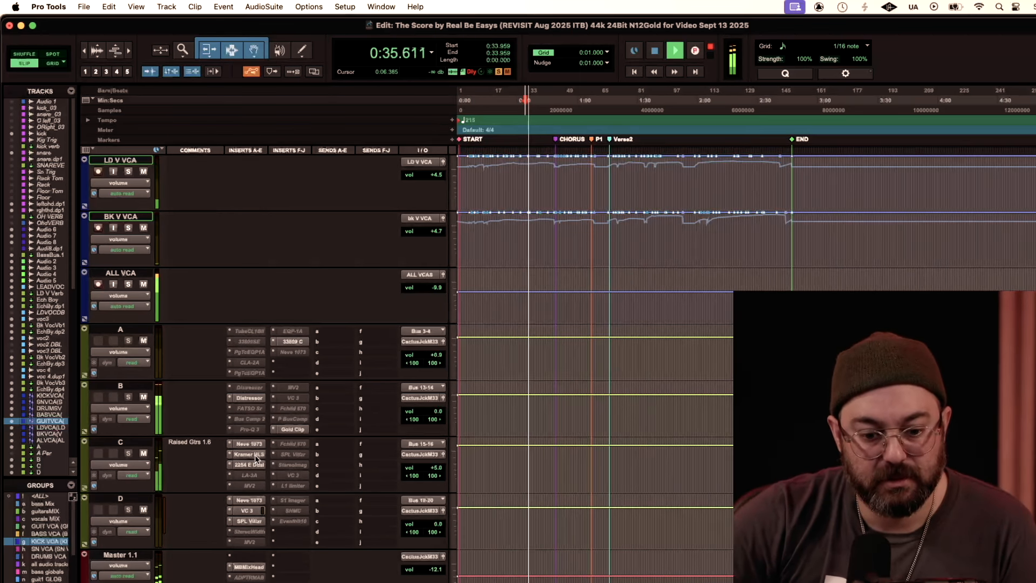
{"action": "left_click", "coordinate": [252, 465]}
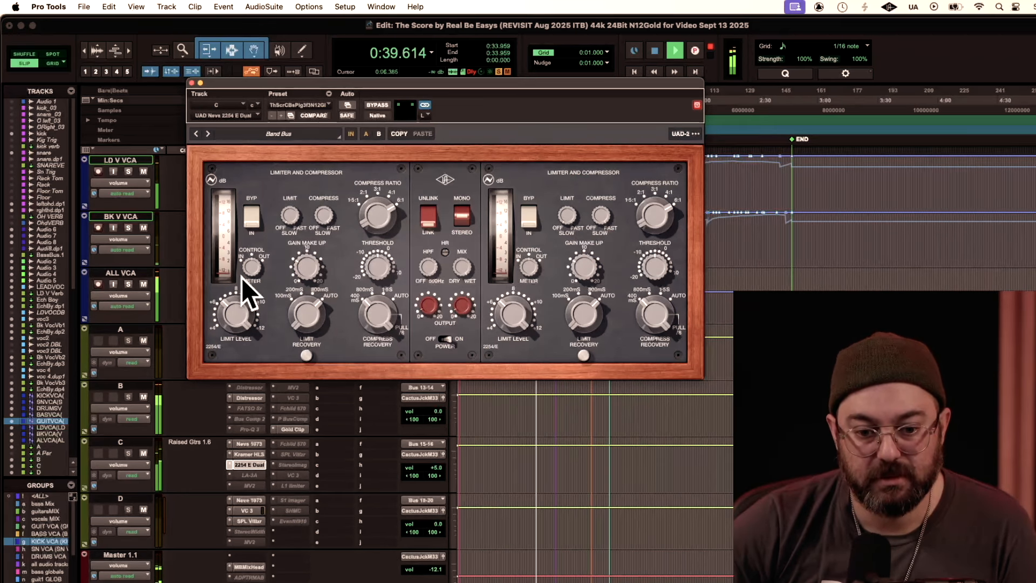
{"action": "key", "text": "space"}
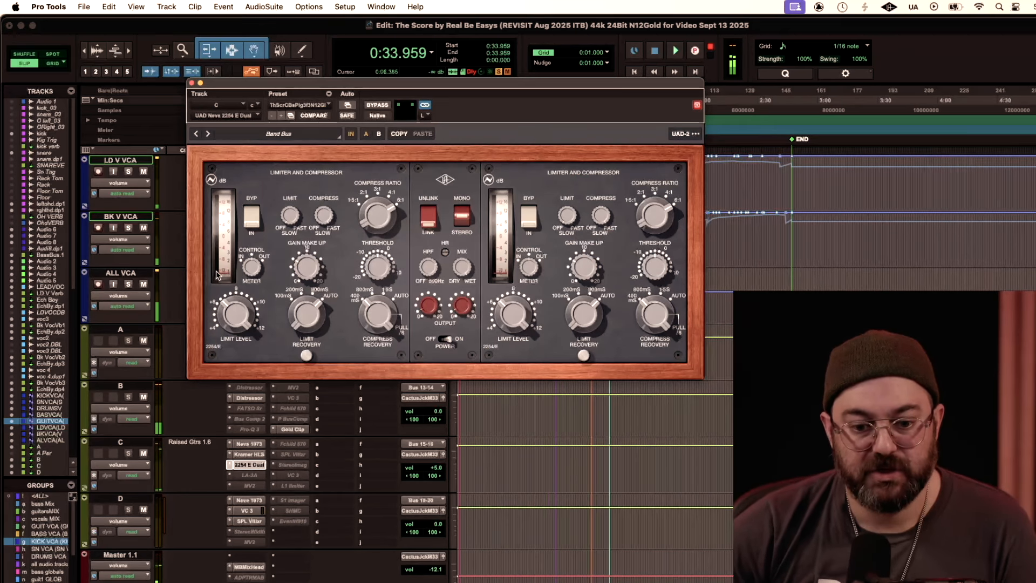
Step: Watch the Neve 2254 E Dual on bus C while playing from about 0:49, and close its window
{"action": "left_click_drag", "start_coordinate": [595, 87], "coordinate": [590, 156]}
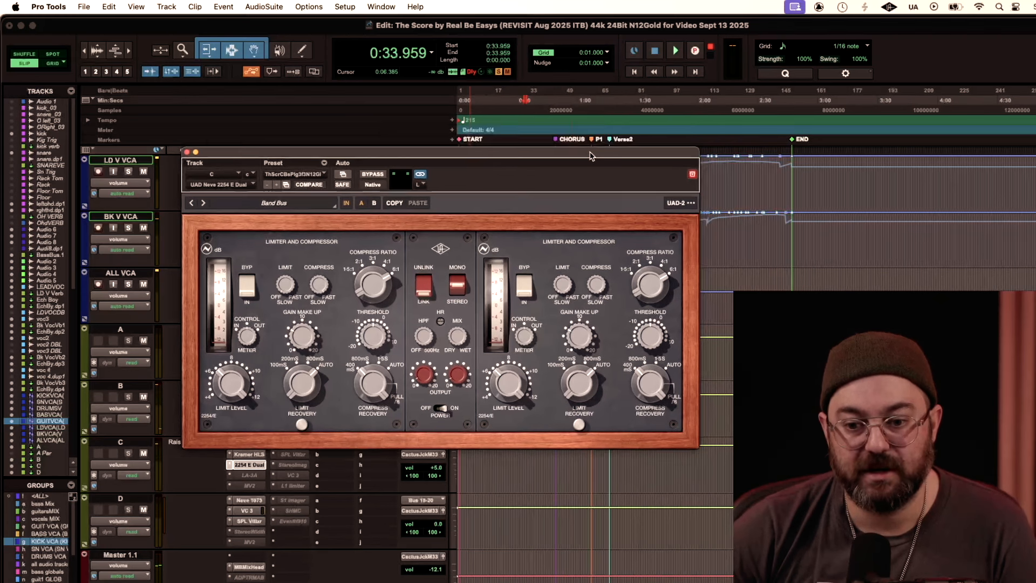
{"action": "left_click", "coordinate": [556, 107]}
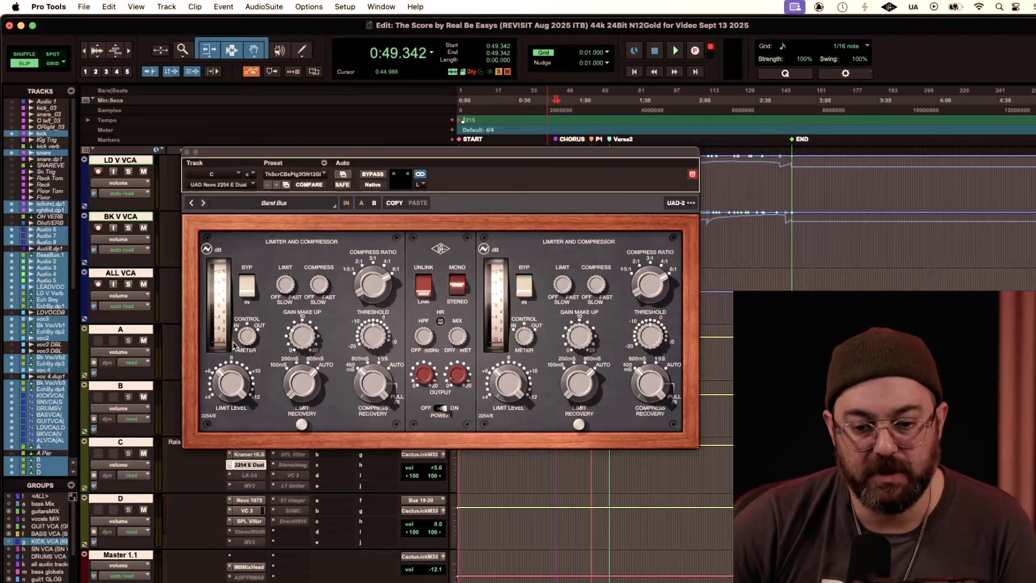
{"action": "key", "text": "space"}
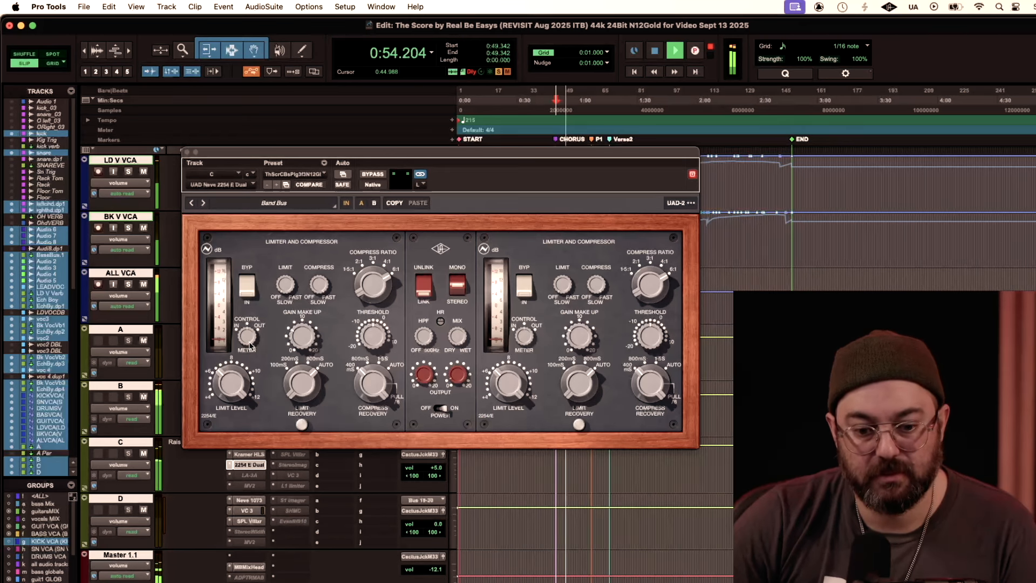
{"action": "left_click", "coordinate": [188, 152]}
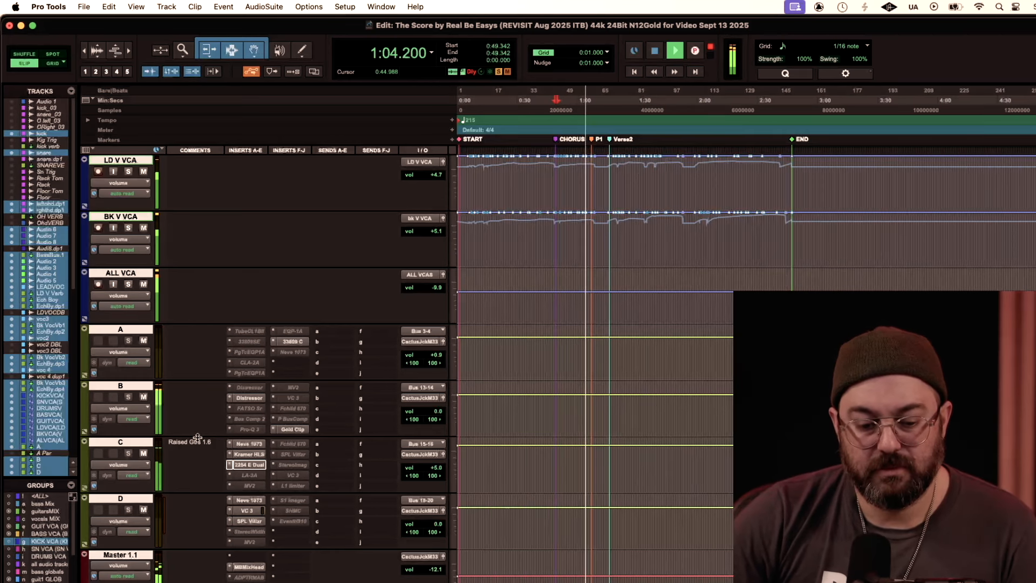
{"action": "scroll", "coordinate": [197, 437], "scroll_direction": "down", "scroll_amount": 1}
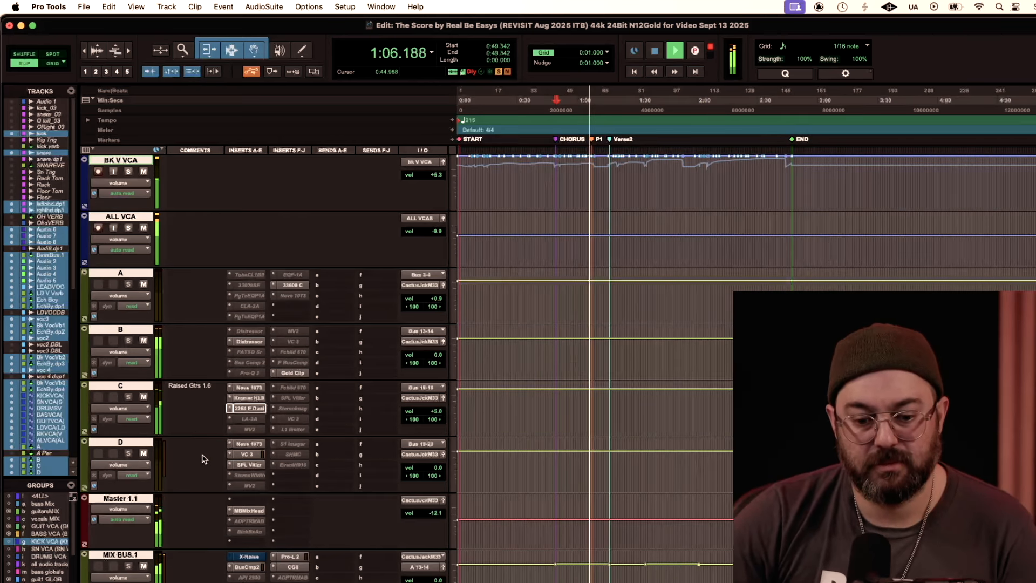